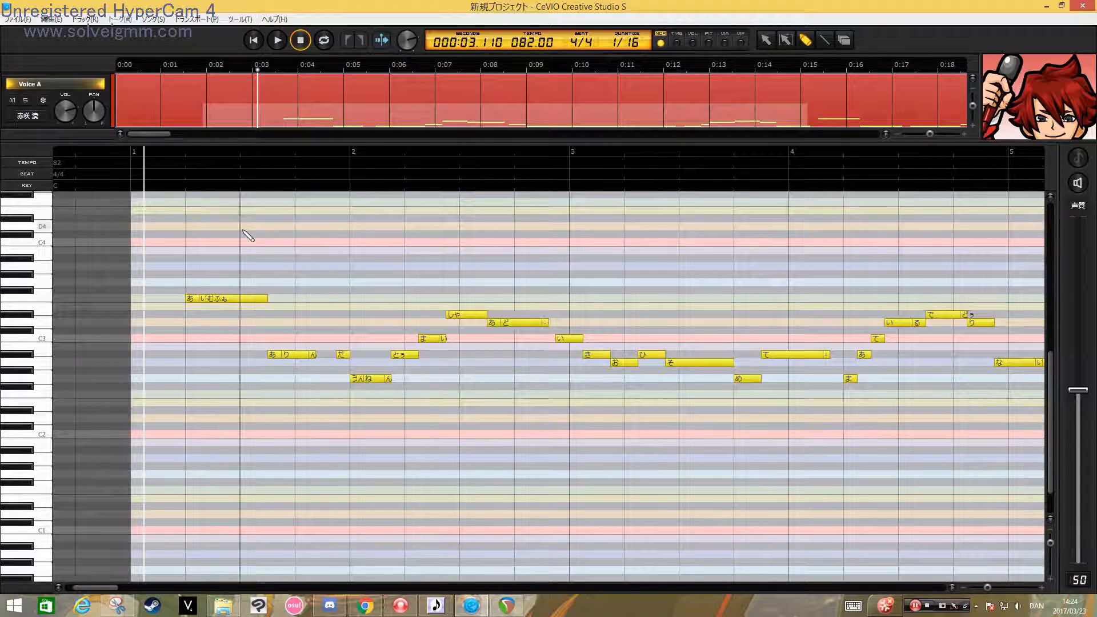
Set the piano-roll background of the score editing view to レインボー in the song options and apply it
{"action": "left_click", "coordinate": [243, 20]}
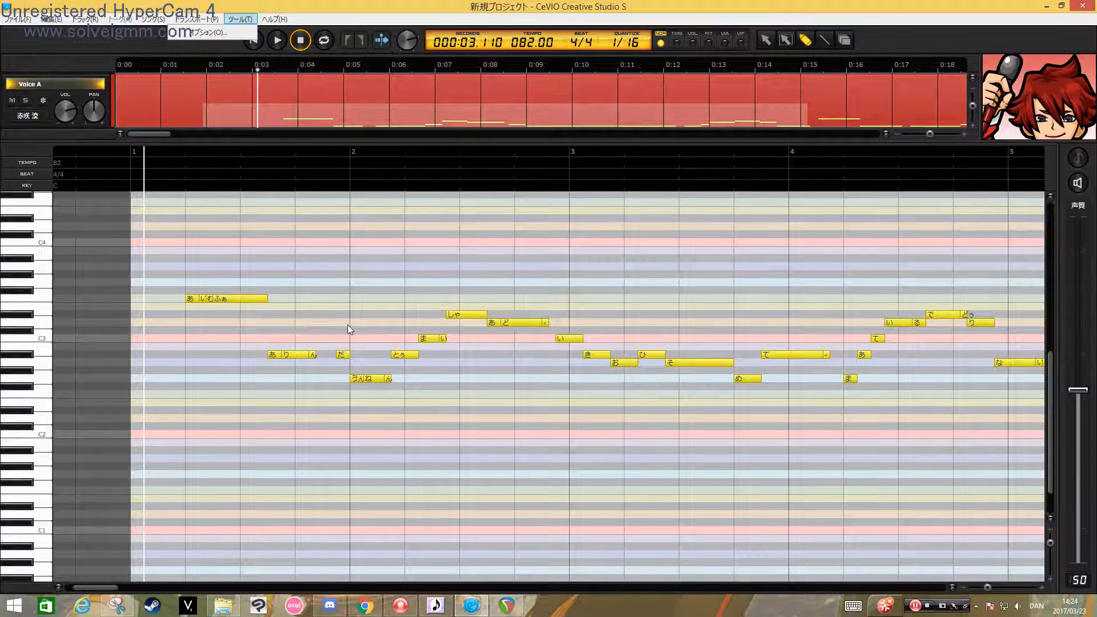
{"action": "left_click", "coordinate": [240, 31]}
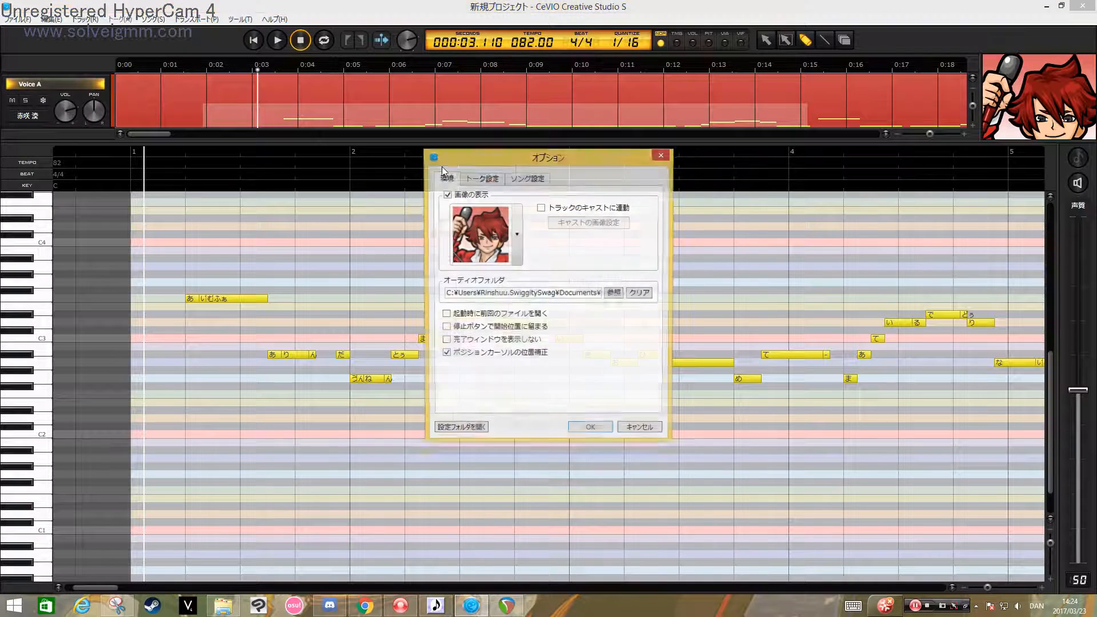
{"action": "left_click", "coordinate": [516, 180]}
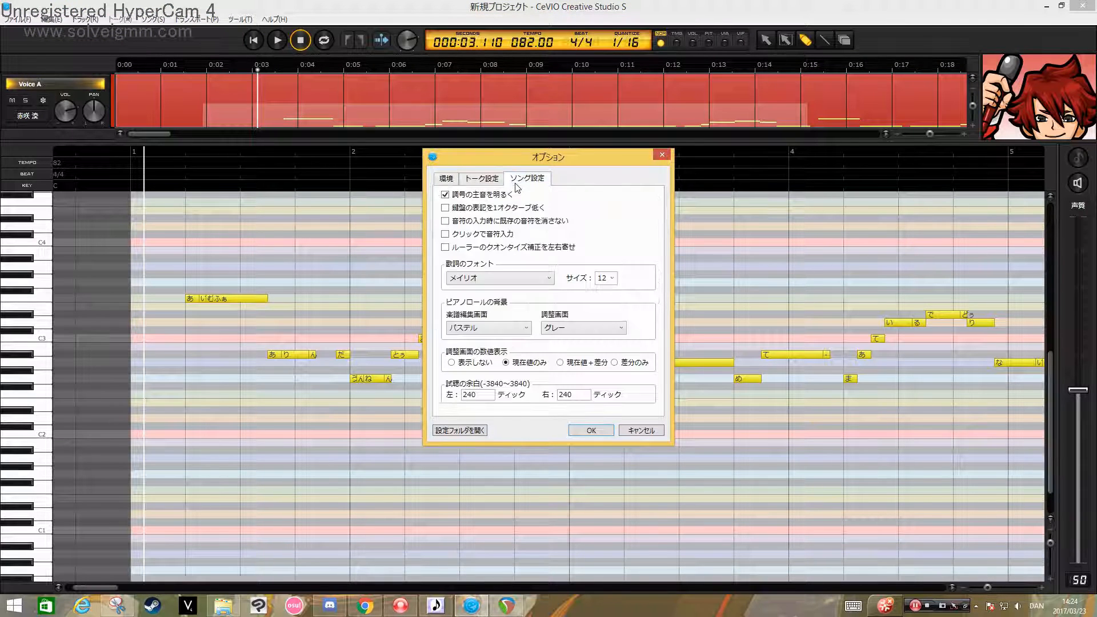
{"action": "left_click", "coordinate": [522, 330]}
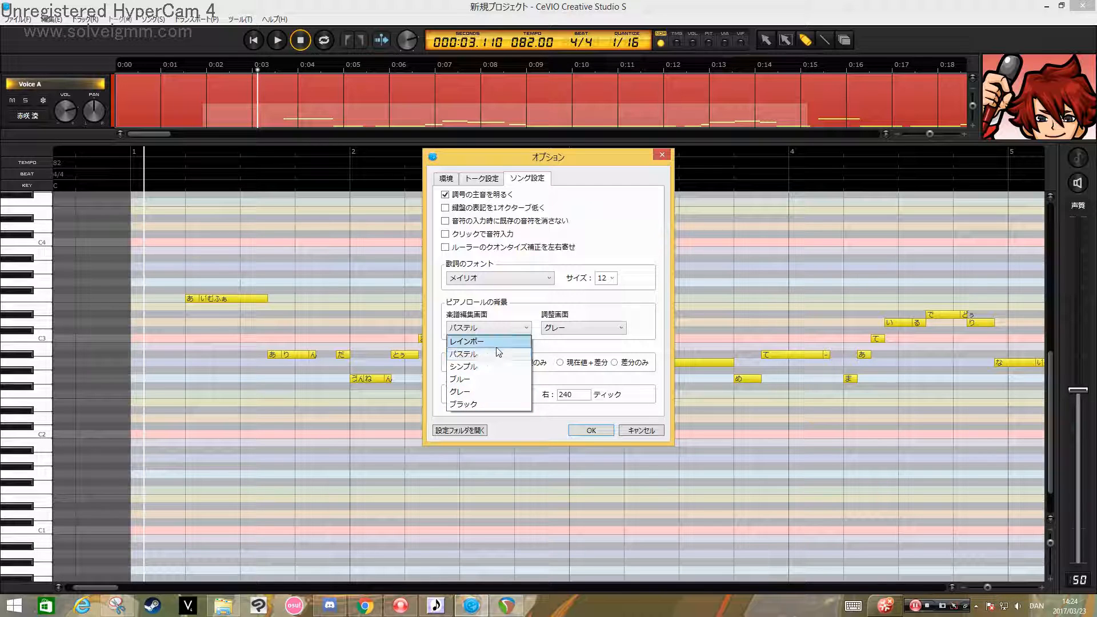
{"action": "left_click", "coordinate": [465, 342]}
{"action": "left_click", "coordinate": [590, 429]}
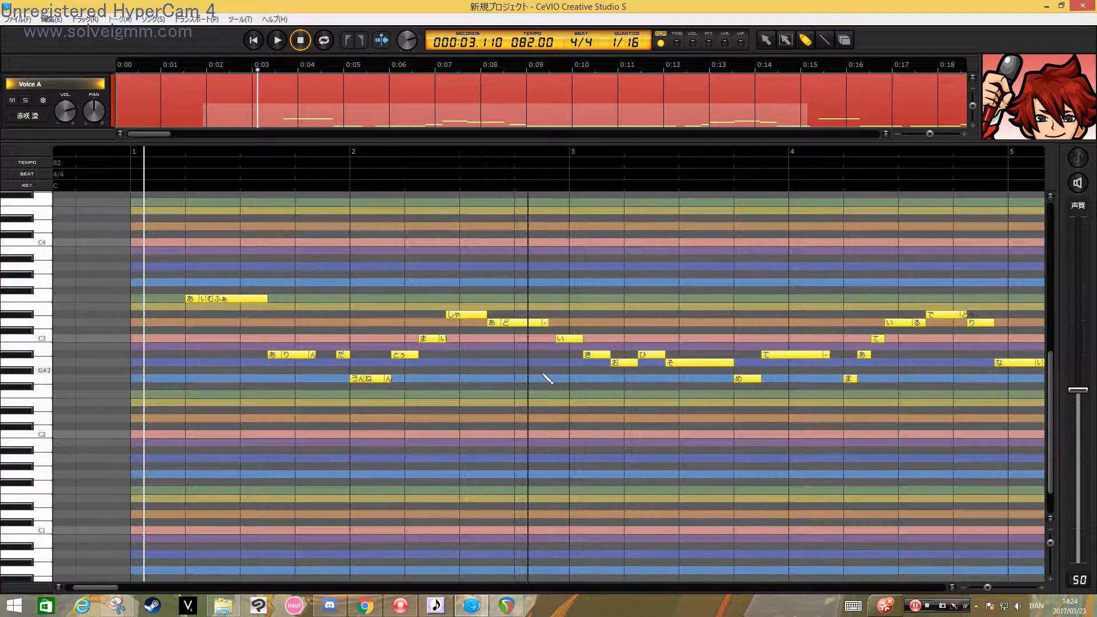
Set the score editing view's piano-roll background to パステル, check the available character images, and apply the options
{"action": "left_click", "coordinate": [247, 19]}
{"action": "left_click", "coordinate": [200, 32]}
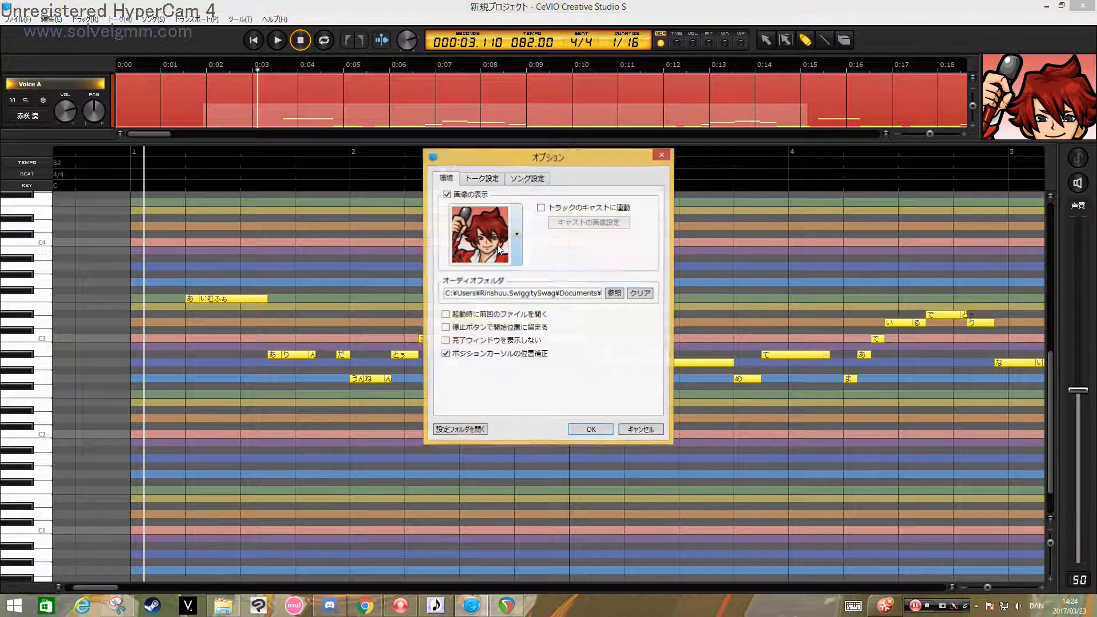
{"action": "left_click", "coordinate": [527, 178]}
{"action": "left_click", "coordinate": [503, 327]}
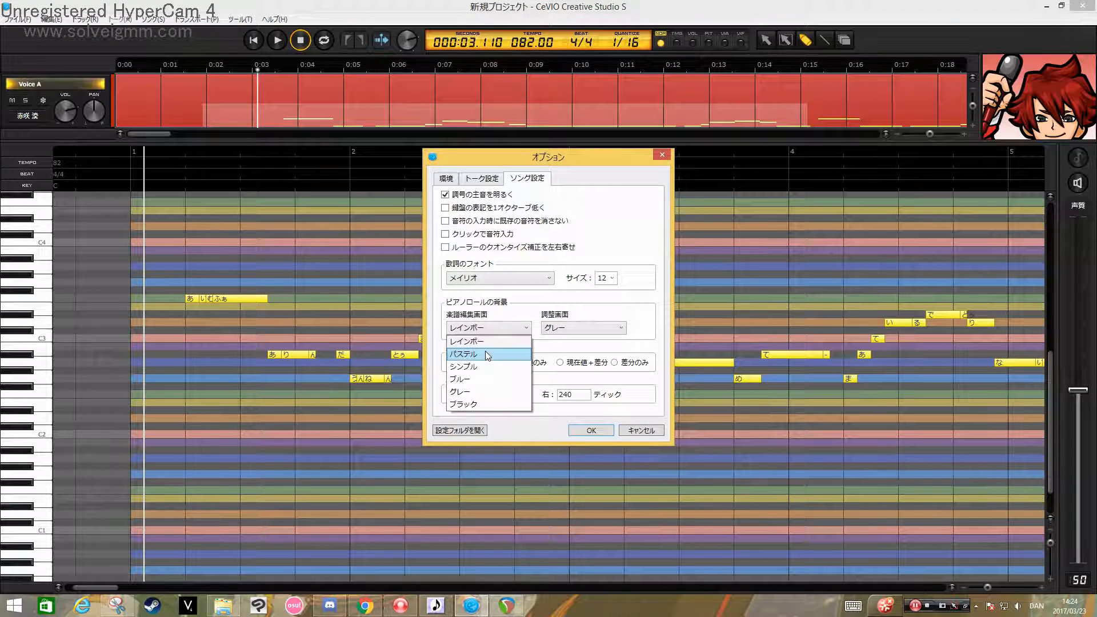
{"action": "left_click", "coordinate": [488, 355]}
{"action": "left_click", "coordinate": [446, 179]}
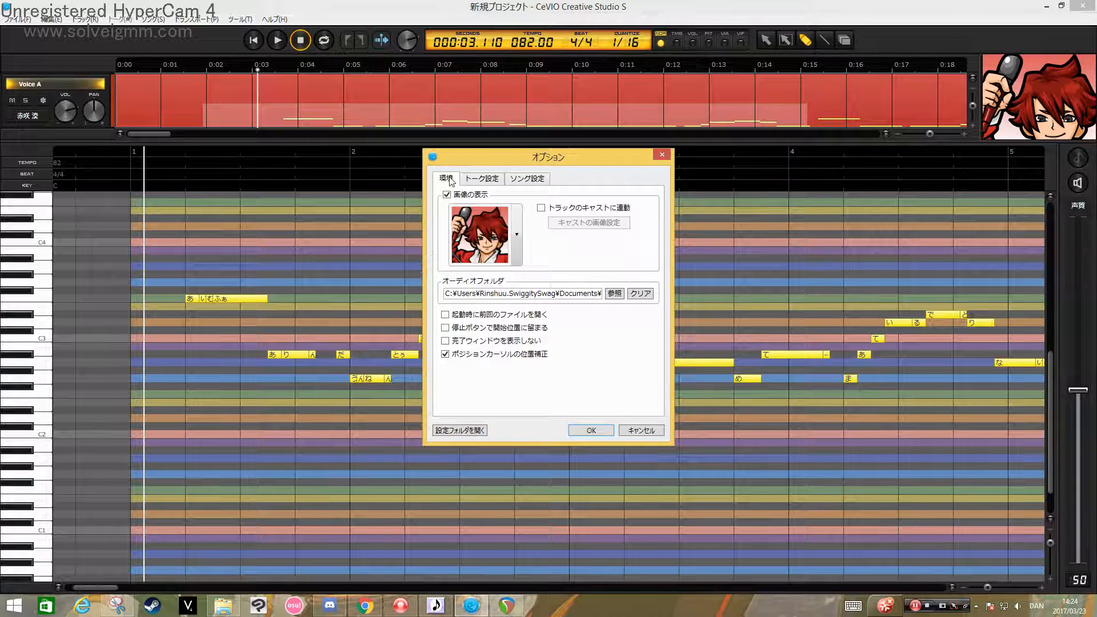
{"action": "left_click", "coordinate": [513, 241]}
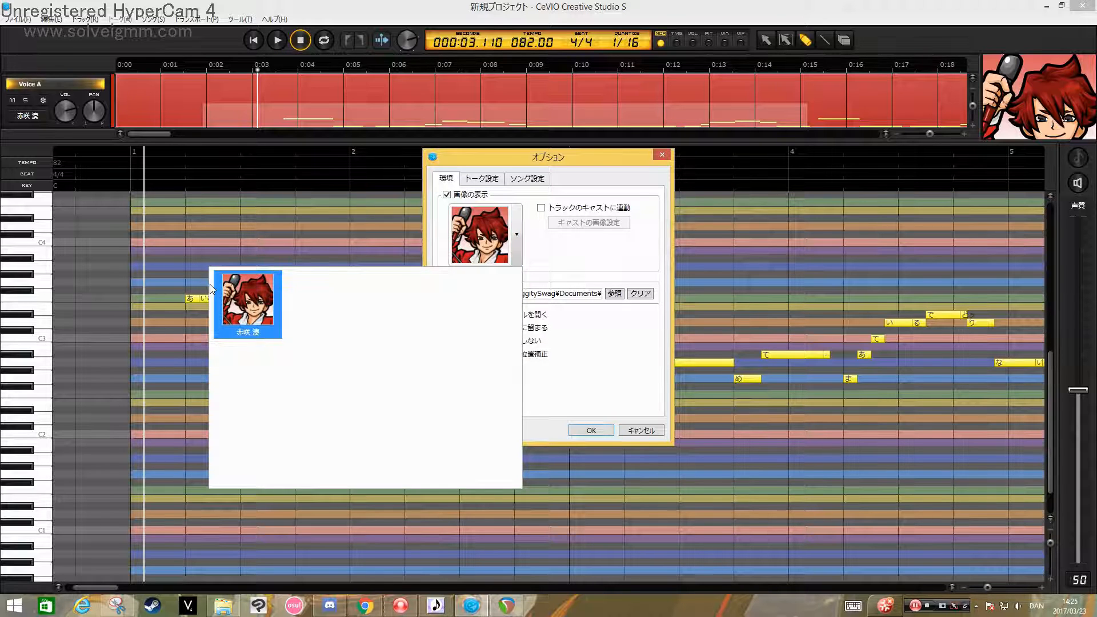
{"action": "left_click", "coordinate": [551, 268]}
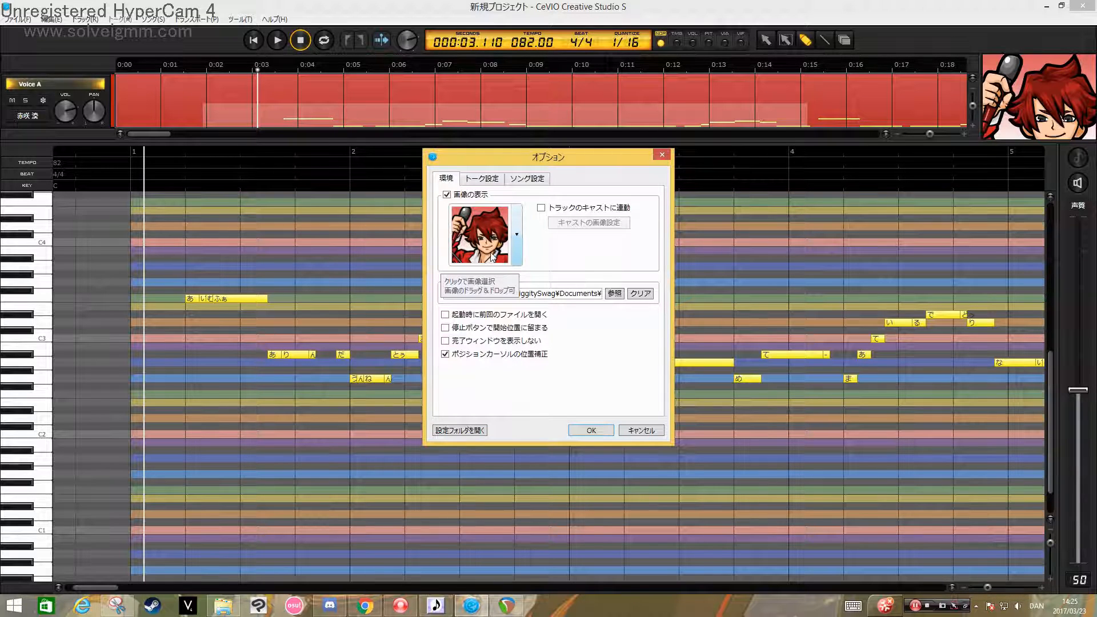
{"action": "left_click", "coordinate": [591, 430]}
Play the vocal track from just before the first note through to the end of measure 4
{"action": "left_click", "coordinate": [157, 153]}
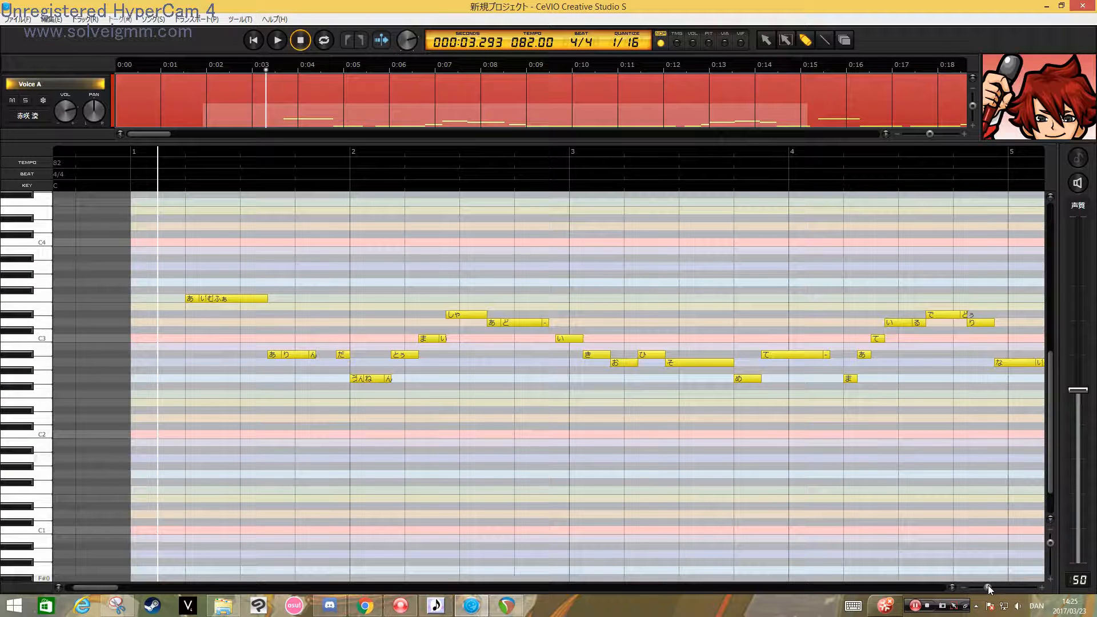
{"action": "left_click_drag", "start_coordinate": [989, 587], "coordinate": [988, 587]}
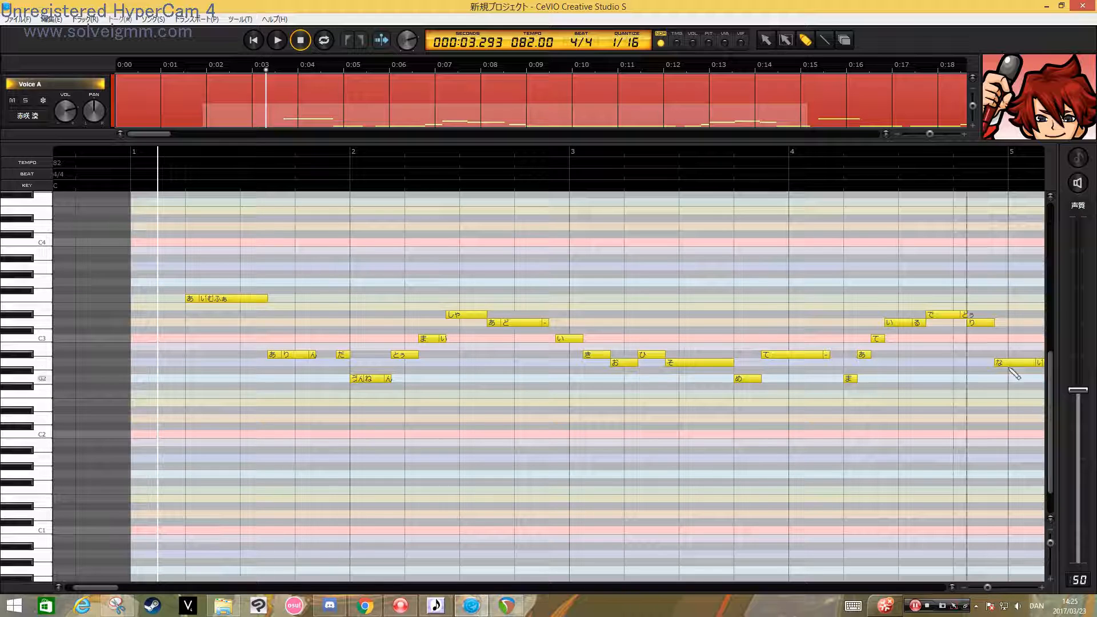
{"action": "left_click_drag", "start_coordinate": [96, 588], "coordinate": [102, 589]}
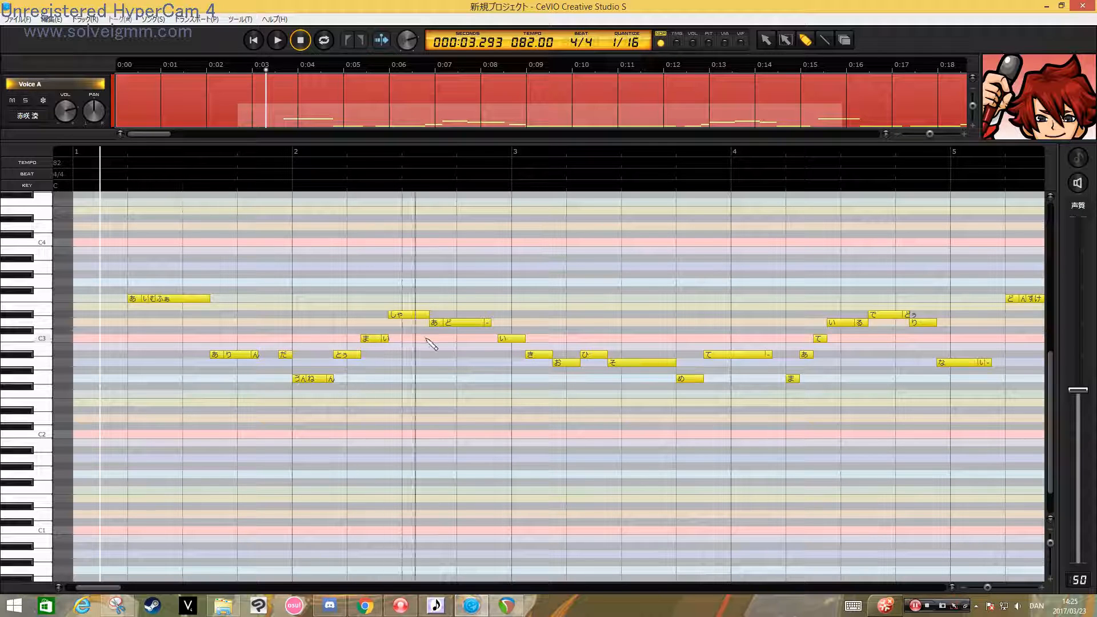
{"action": "key", "text": "space"}
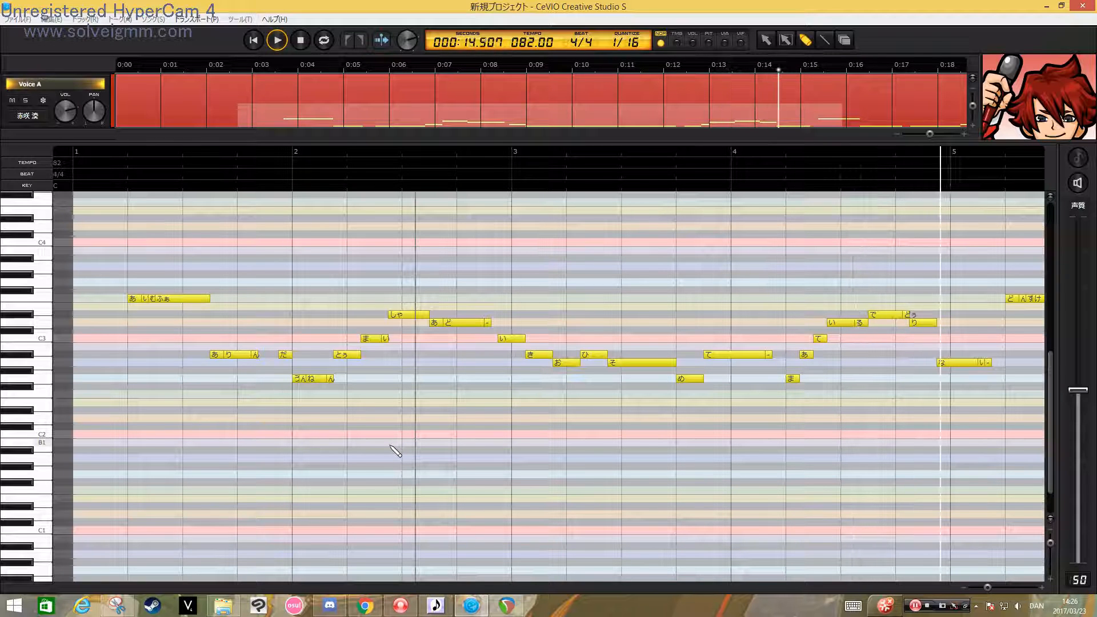
{"action": "key", "text": "space"}
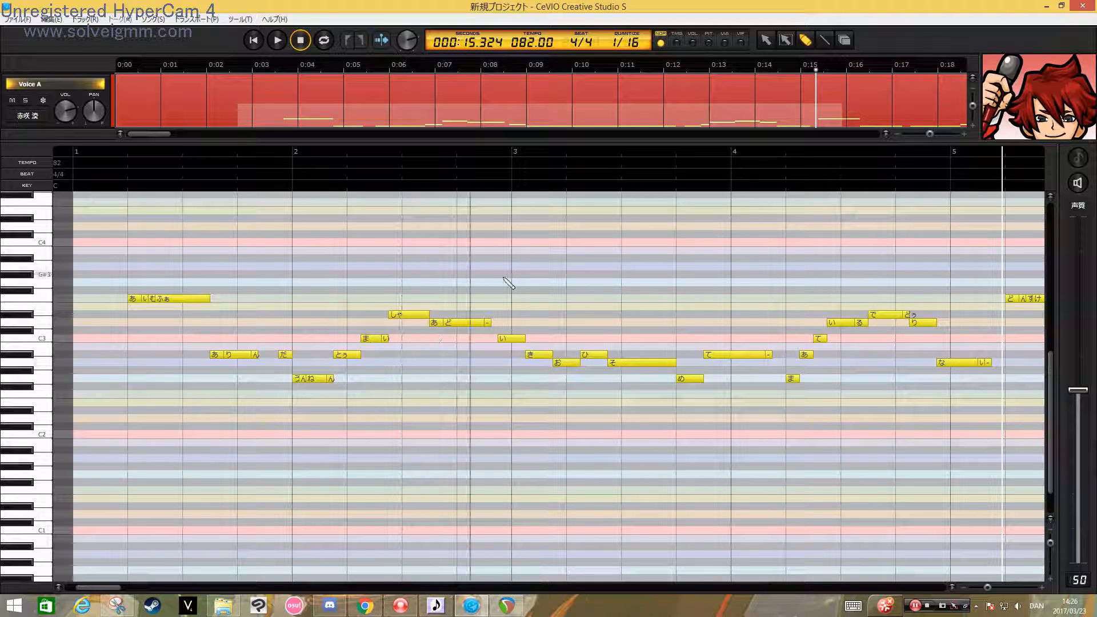
Inspect the short continuation note after ど in measure 2 and the phoneme lyric input option (音素で歌詞入力)
{"action": "double_click", "coordinate": [488, 322]}
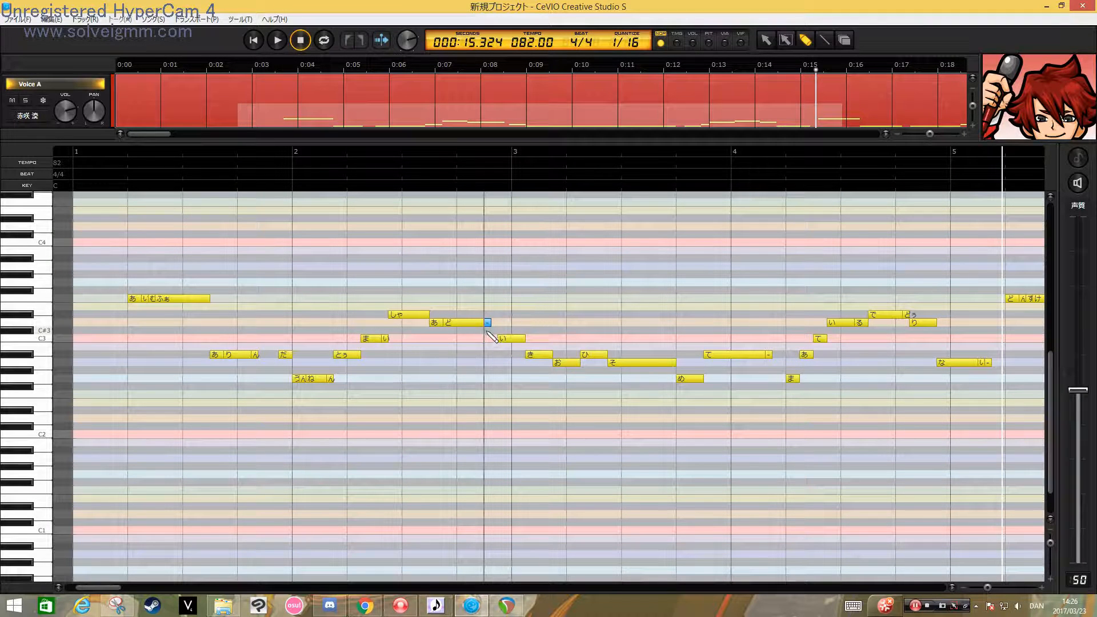
{"action": "left_click", "coordinate": [487, 153]}
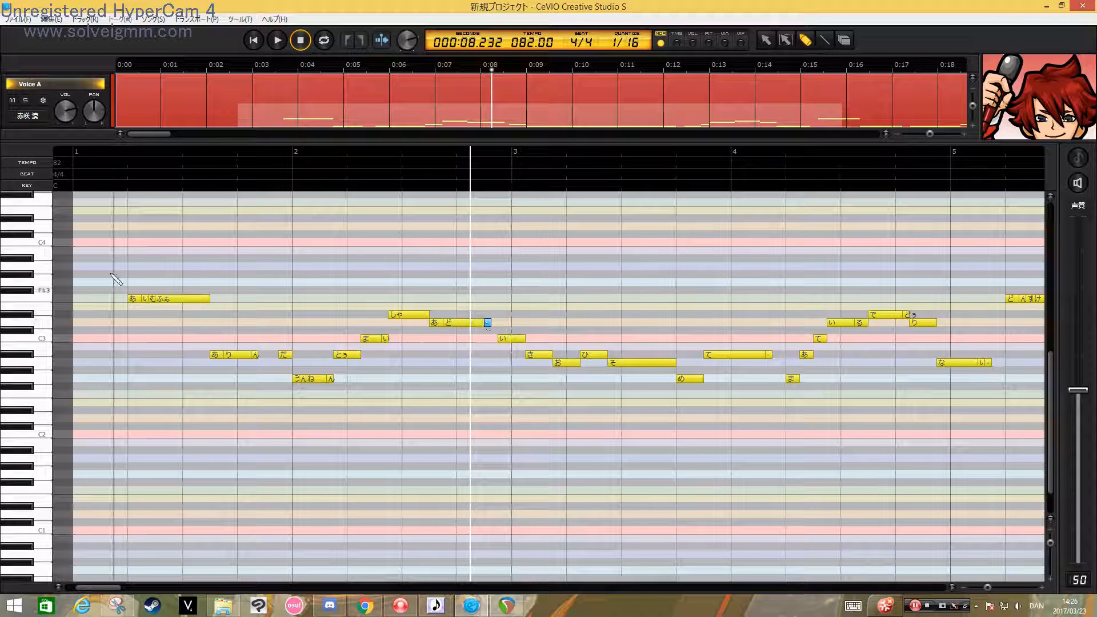
{"action": "left_click", "coordinate": [117, 163]}
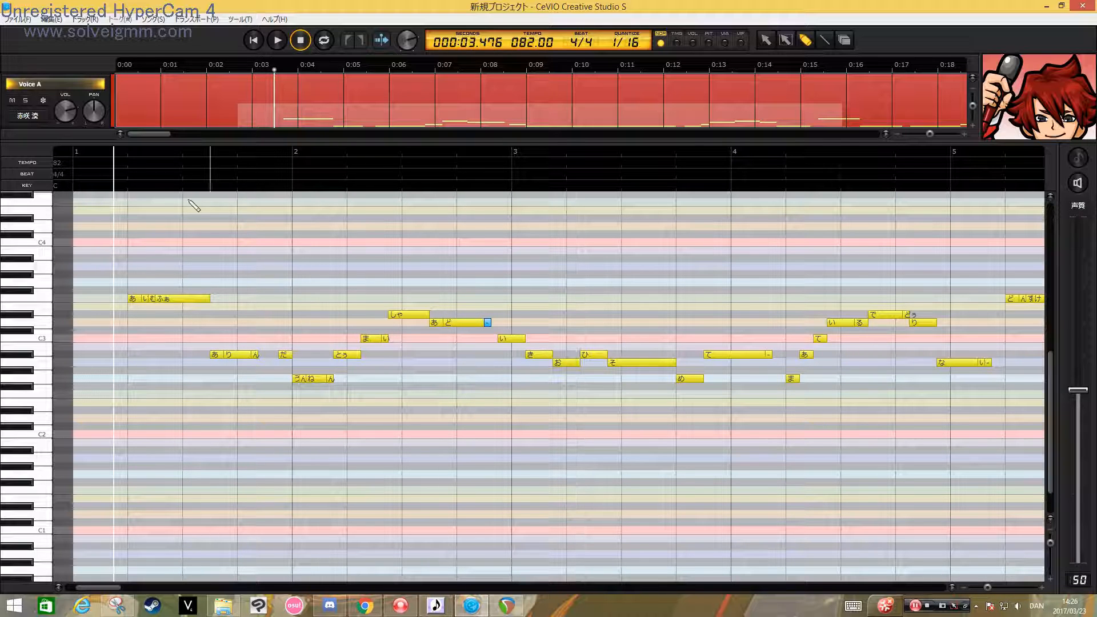
{"action": "left_click", "coordinate": [152, 19]}
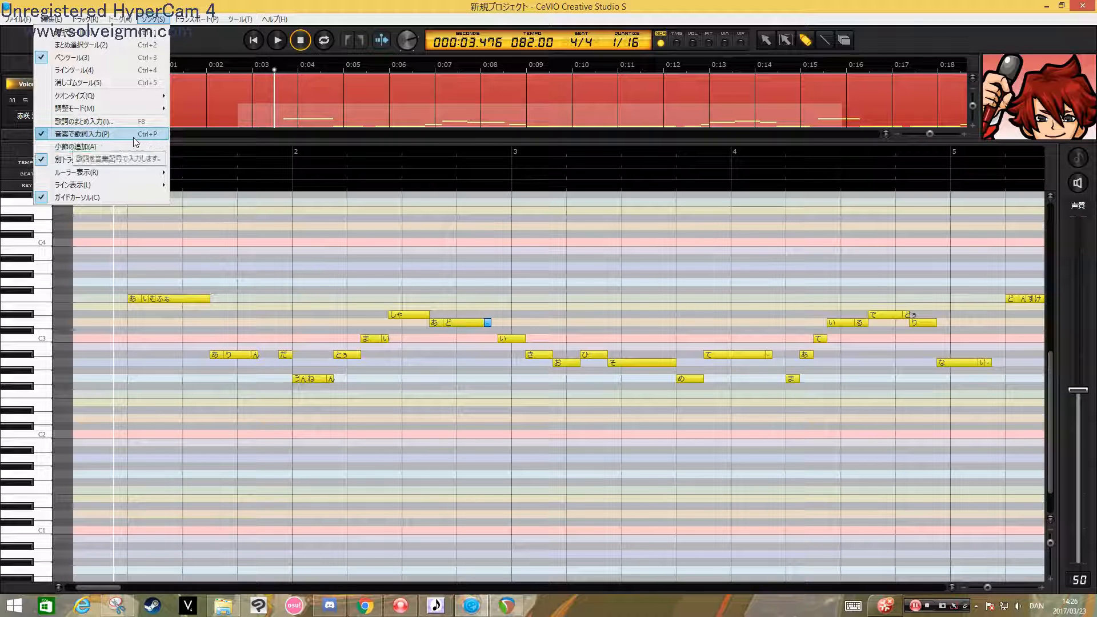
{"action": "left_click", "coordinate": [181, 292]}
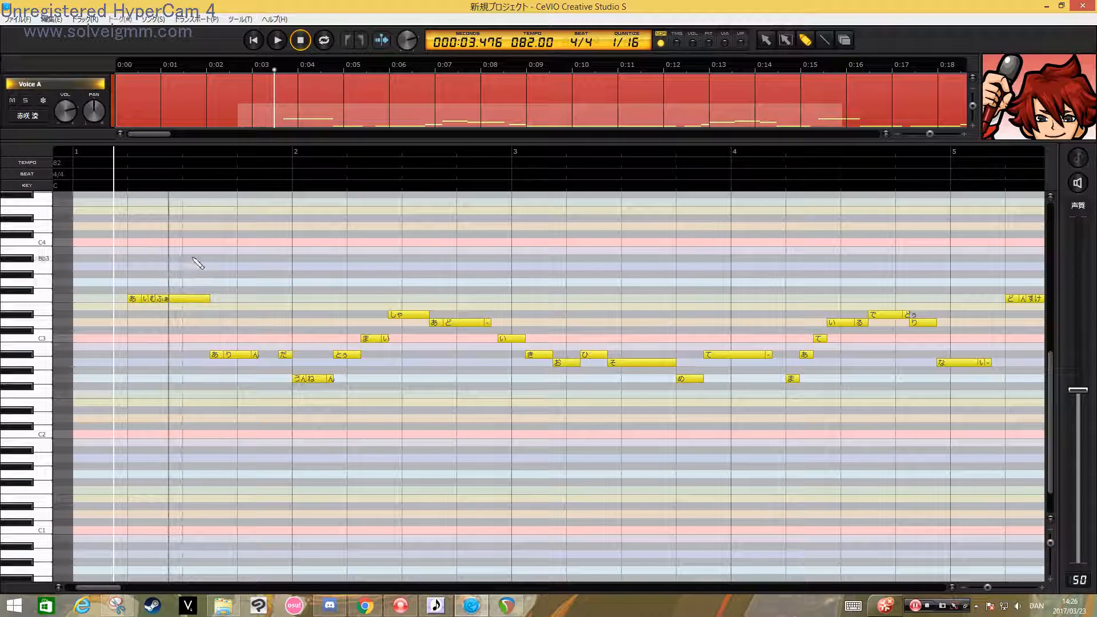
Play the opening notes from just before the first note, then return the playback position to before it
{"action": "left_click", "coordinate": [115, 152]}
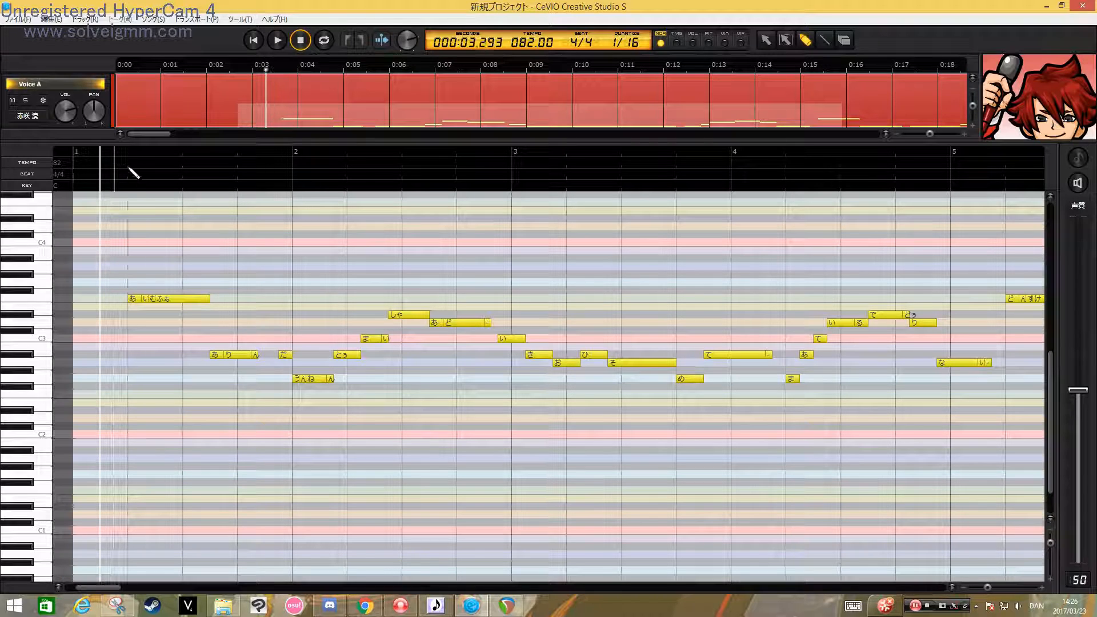
{"action": "key", "text": "space"}
{"action": "left_click", "coordinate": [115, 149]}
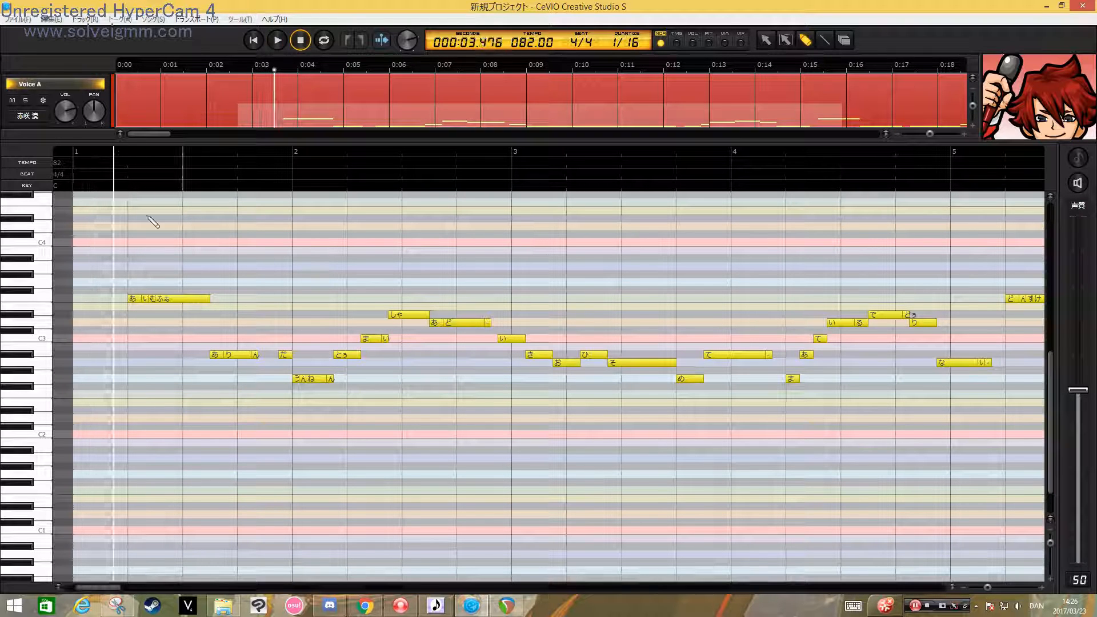
{"action": "key", "text": "space"}
{"action": "key", "text": "space"}
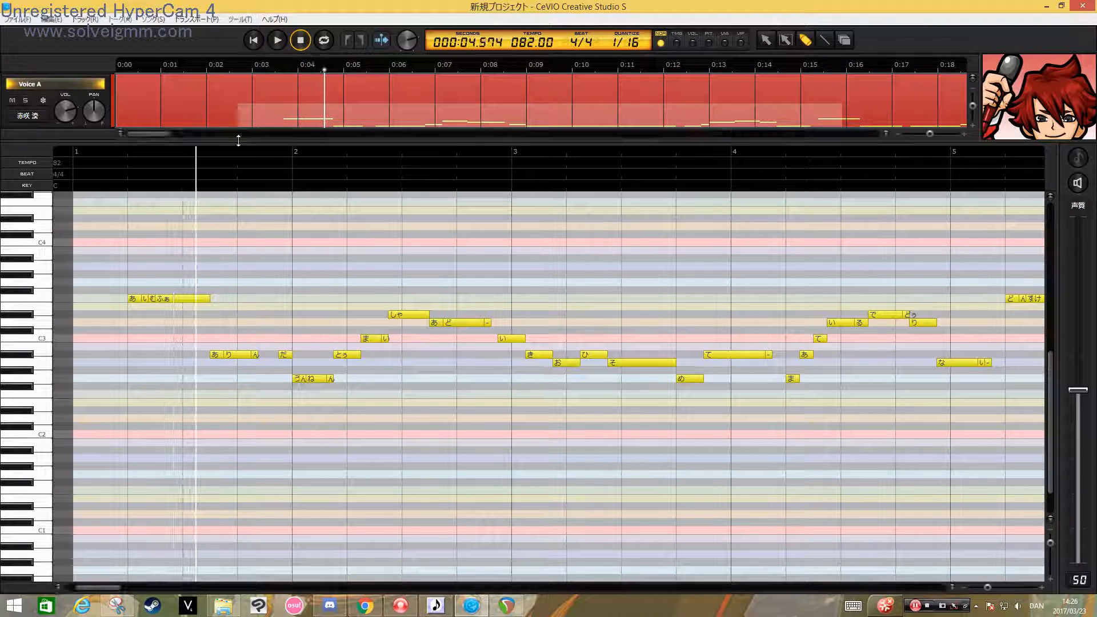
{"action": "left_click", "coordinate": [109, 152]}
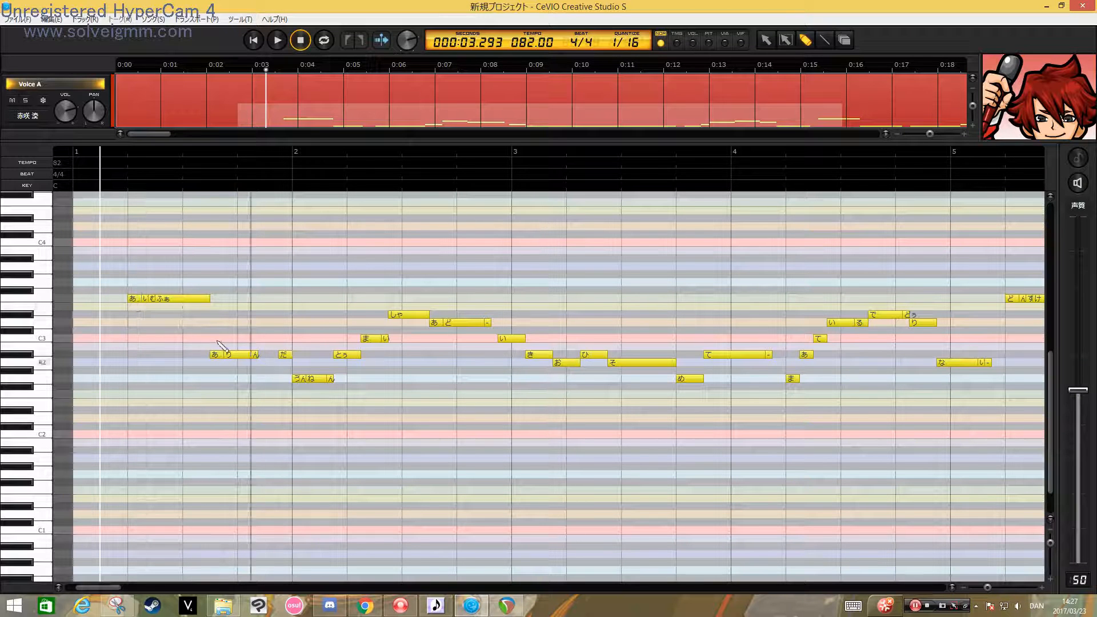
Examine the Japanese phoneme palette (日本語 音素パレット) for the む note in measure 1, then close it
{"action": "double_click", "coordinate": [163, 298]}
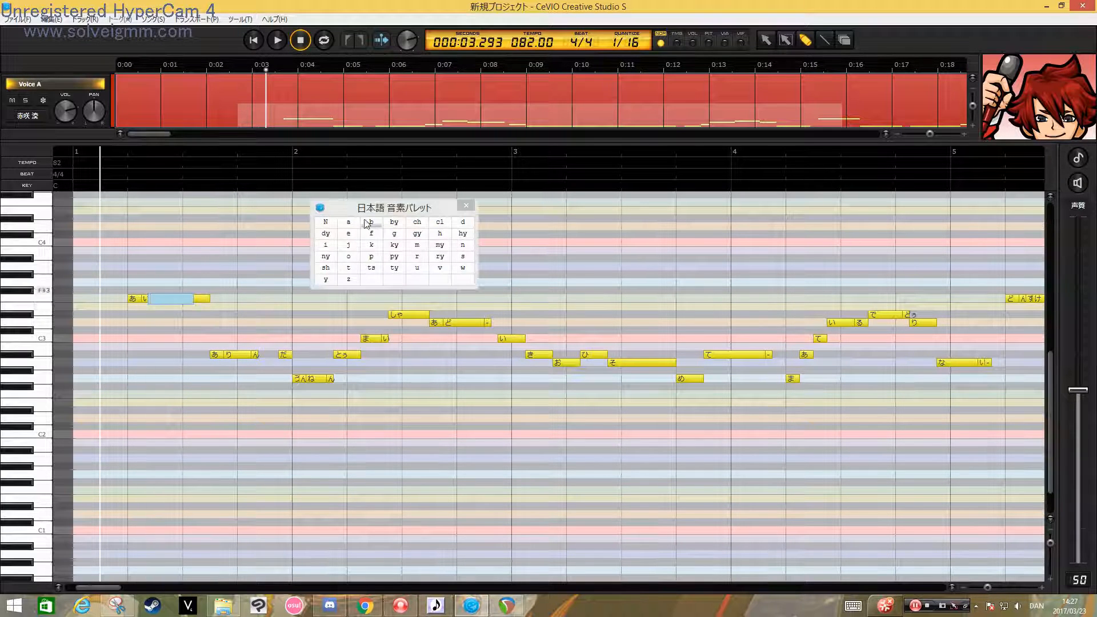
{"action": "left_click_drag", "start_coordinate": [393, 207], "coordinate": [233, 189]}
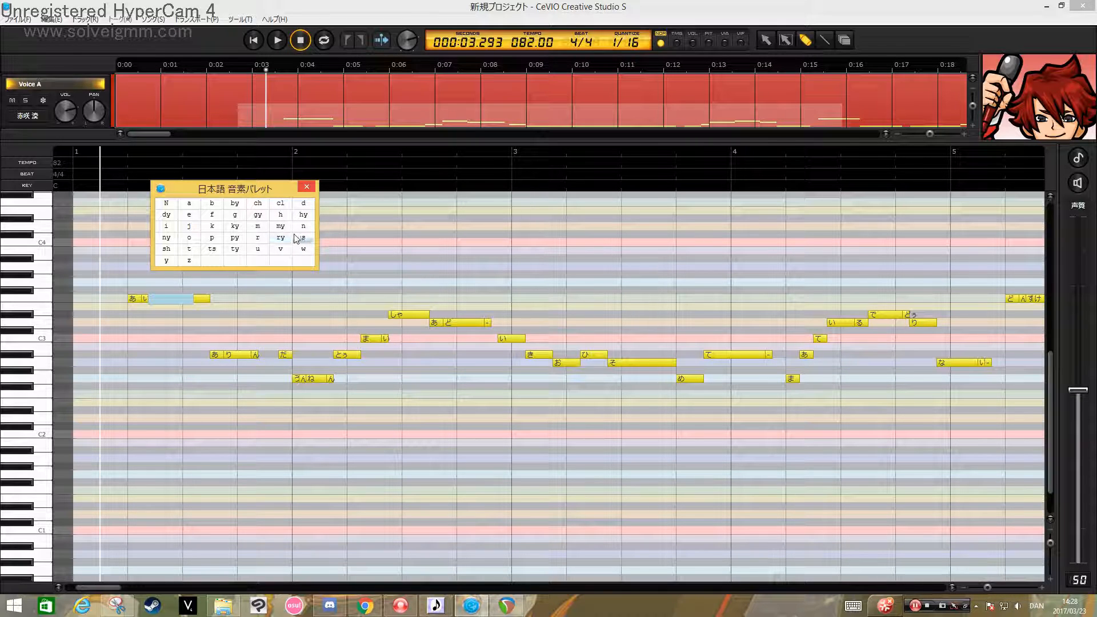
{"action": "left_click", "coordinate": [307, 186]}
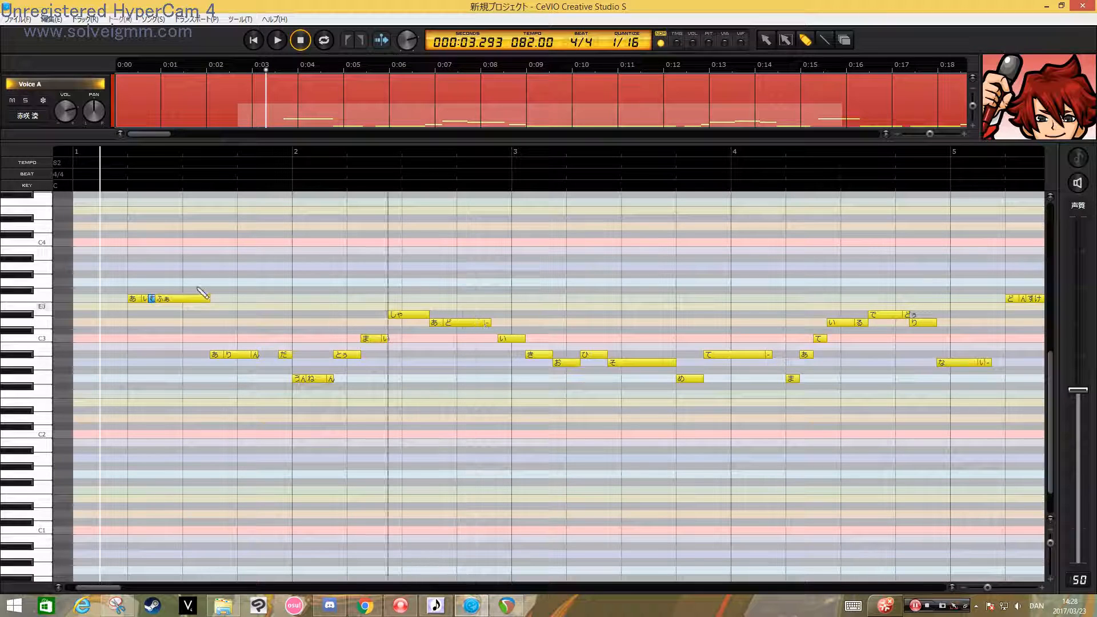
Enter m as the phoneme of the む note in measure 1 and play back the opening to hear it
{"action": "double_click", "coordinate": [152, 305]}
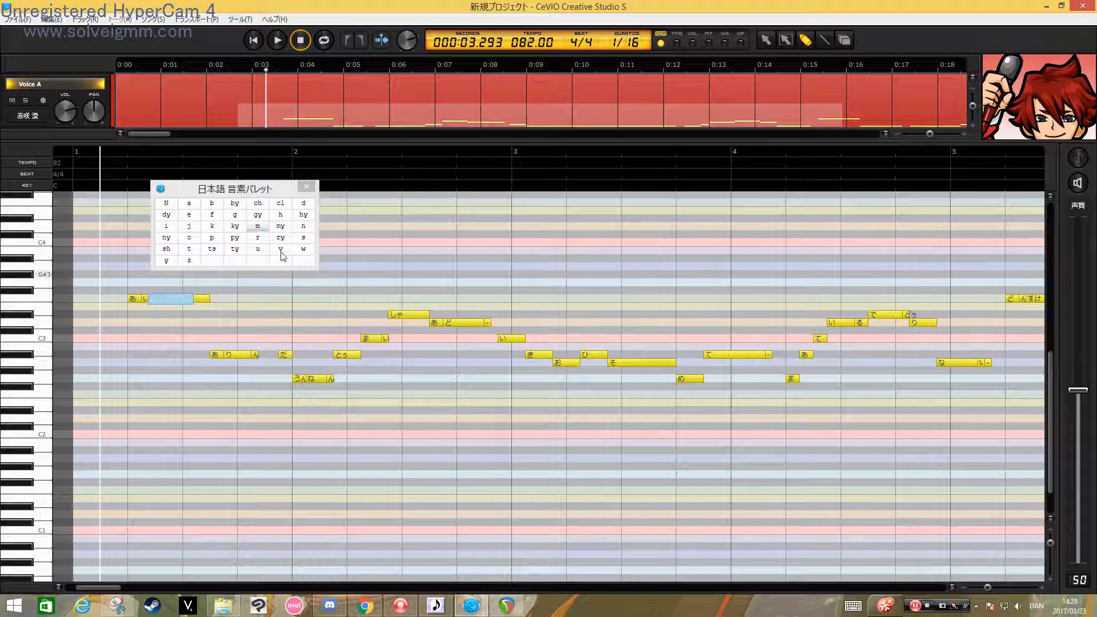
{"action": "type", "text": "m"}
{"action": "key", "text": "Return"}
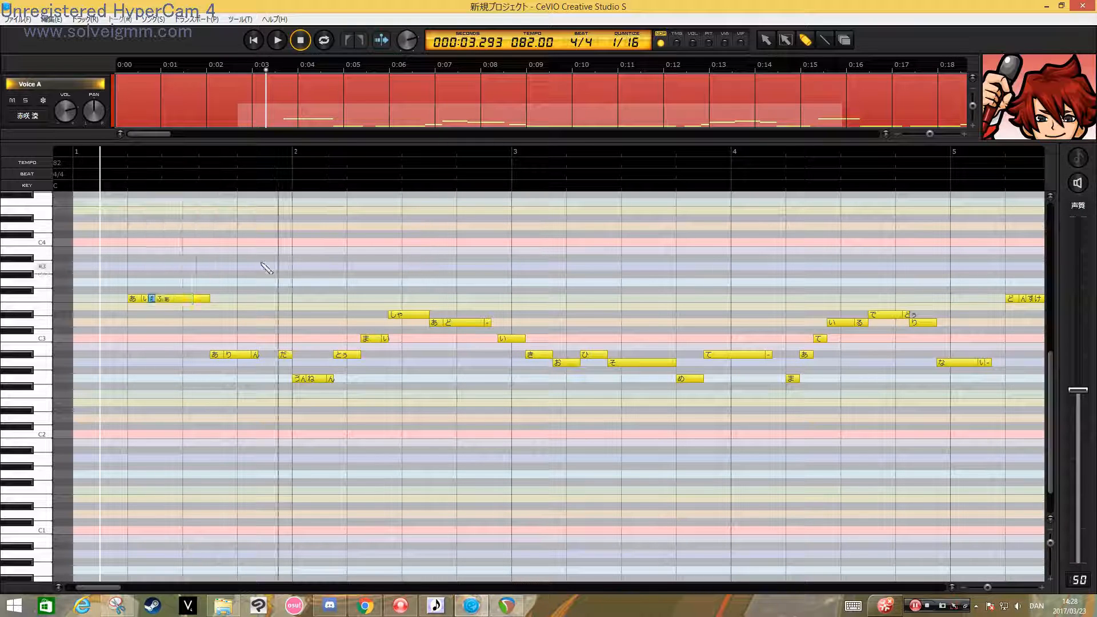
{"action": "key", "text": "space"}
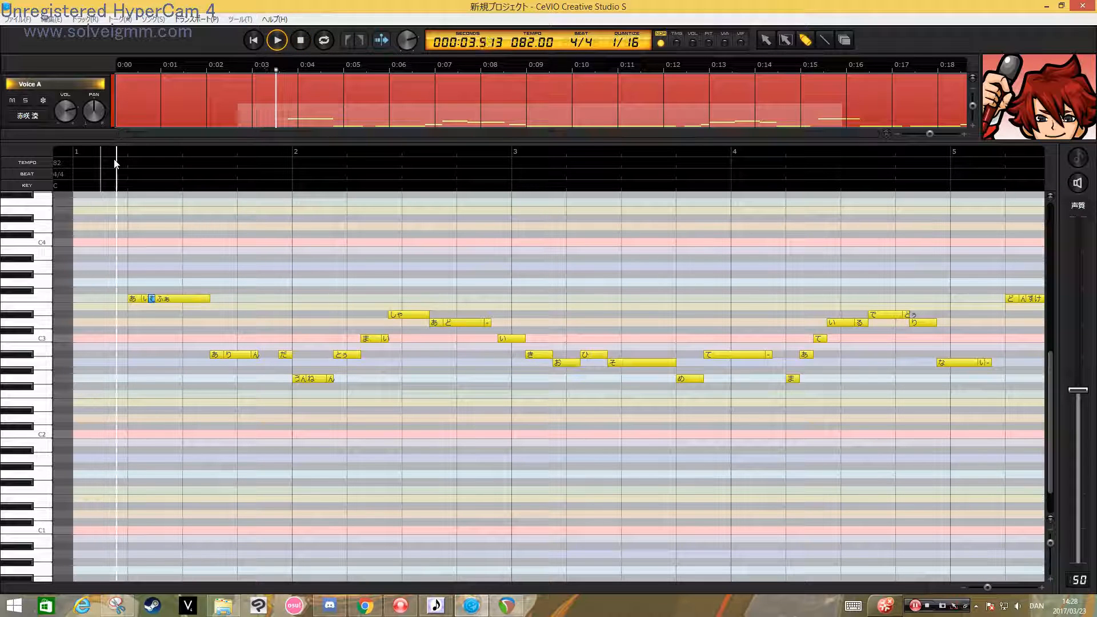
{"action": "key", "text": "space"}
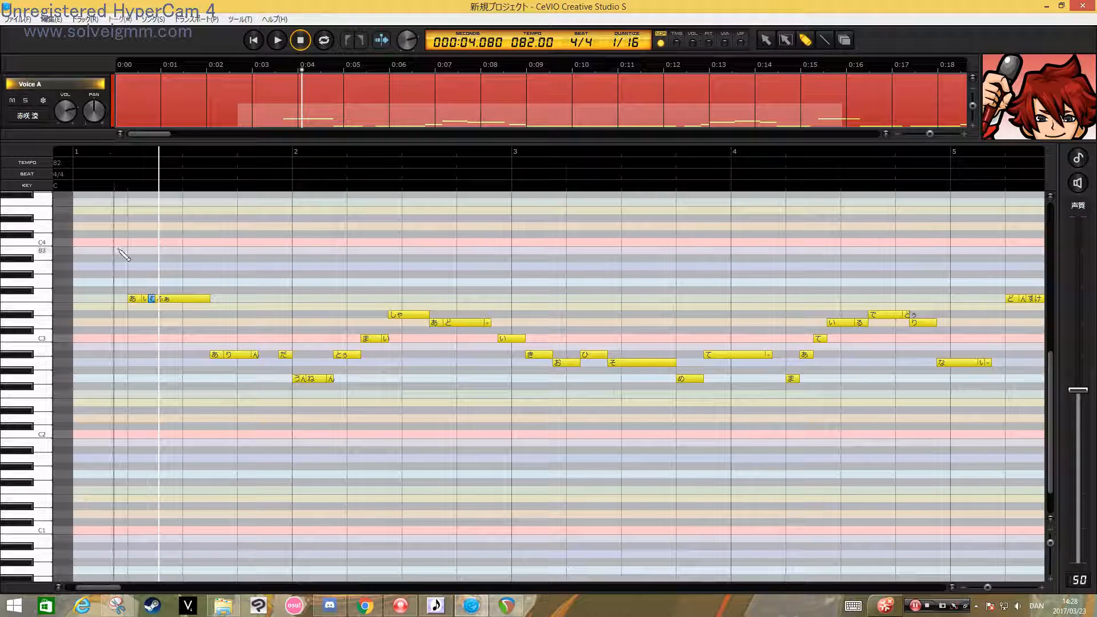
Set the phonemes of the ふぁ note in measure 1 to f,o and lengthen the note by one sixteenth over the following あ
{"action": "left_click", "coordinate": [183, 301]}
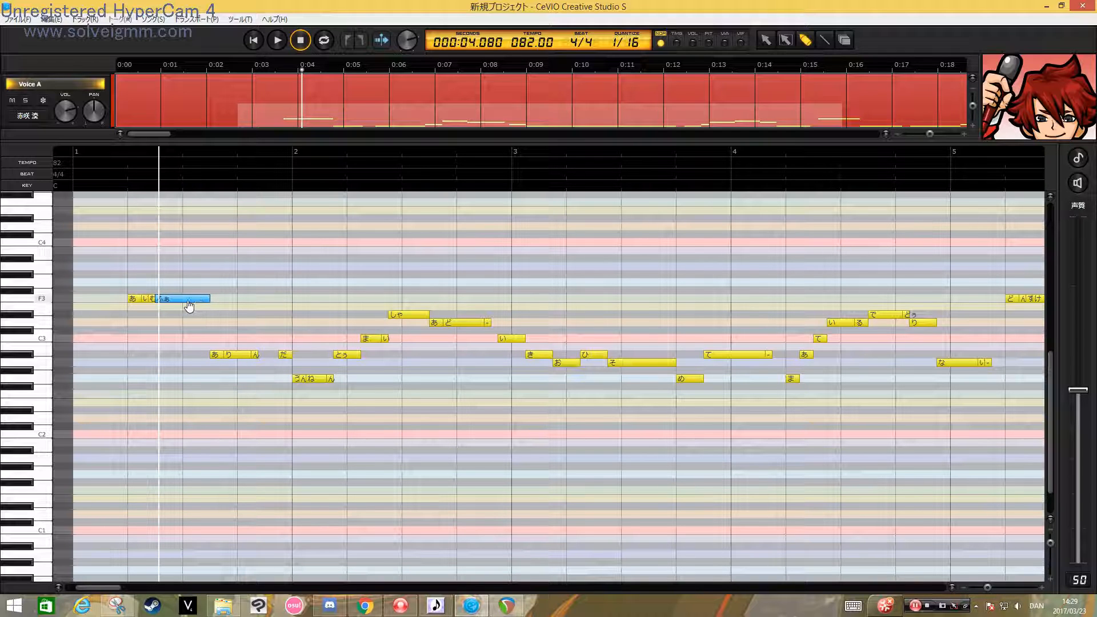
{"action": "double_click", "coordinate": [184, 301]}
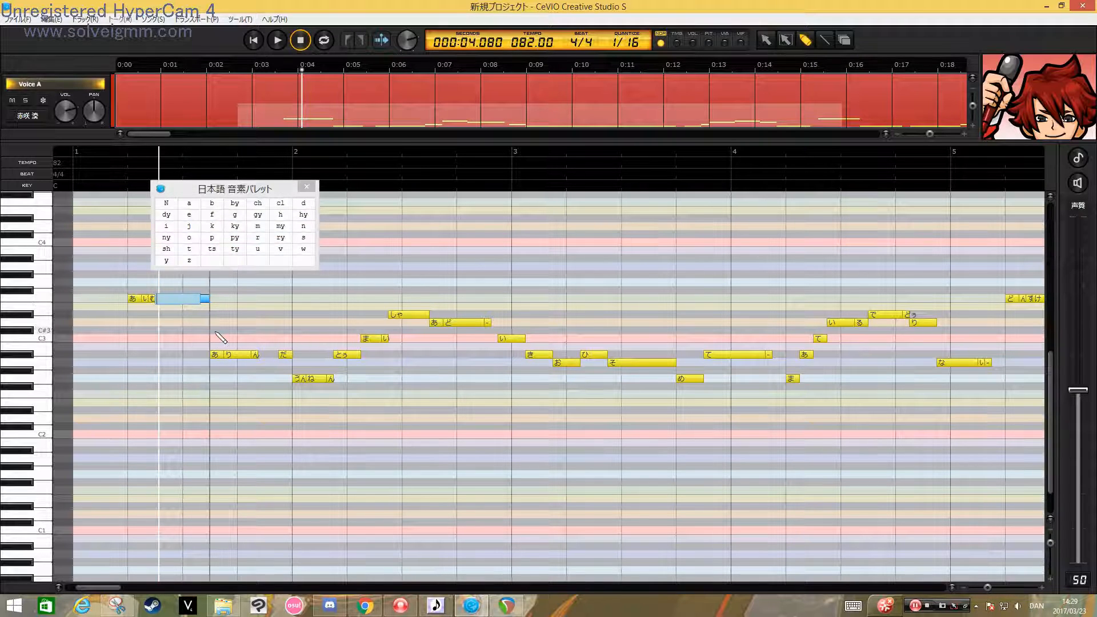
{"action": "left_click", "coordinate": [211, 219]}
{"action": "left_click", "coordinate": [193, 239]}
{"action": "key", "text": "Return"}
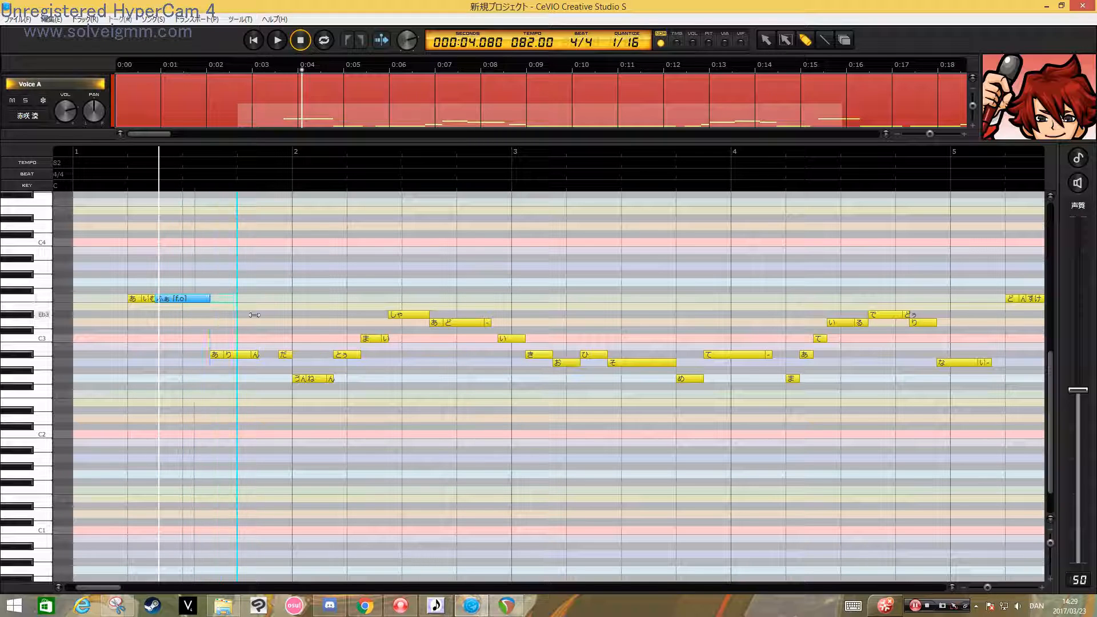
{"action": "left_click_drag", "start_coordinate": [211, 310], "coordinate": [224, 309]}
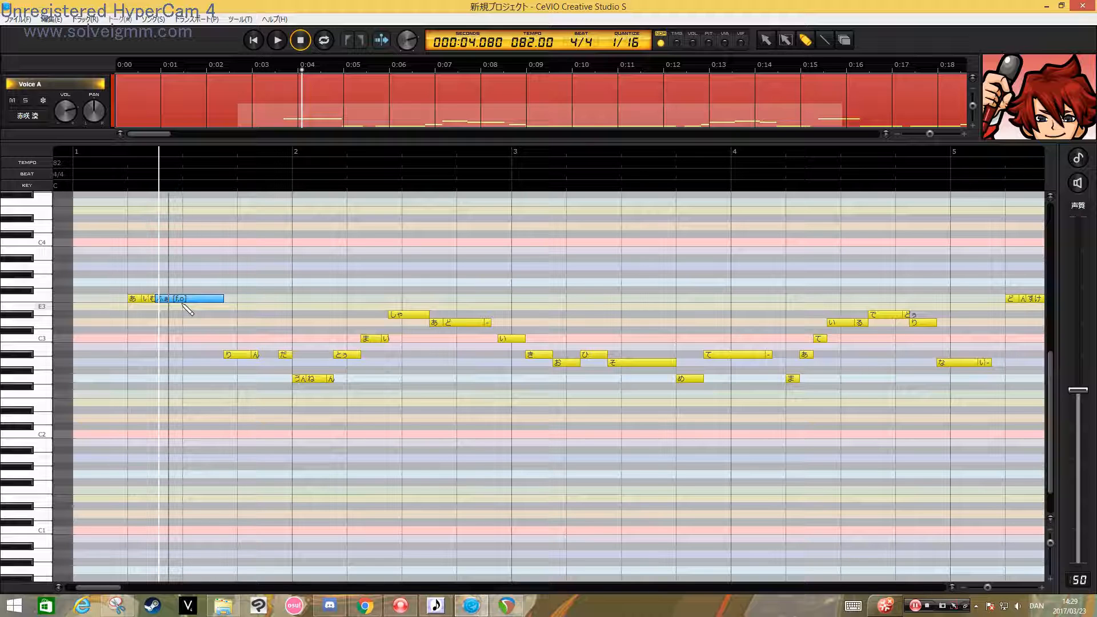
Set the phonemes of the り note in measure 1 to ry,i and play back that passage to hear it
{"action": "double_click", "coordinate": [241, 356], "text": "alt"}
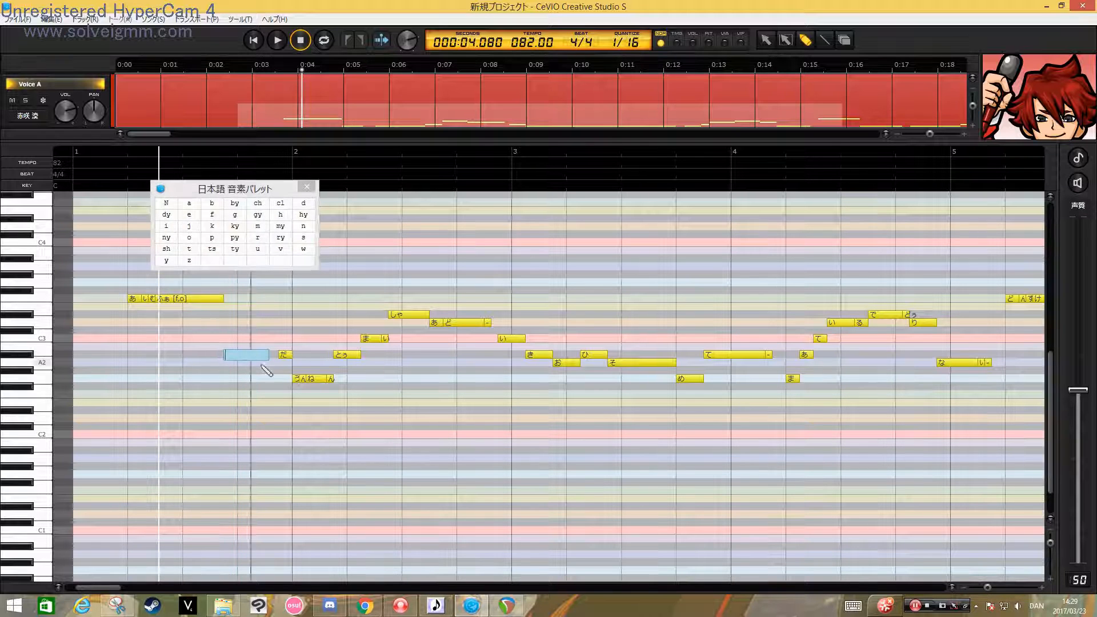
{"action": "left_click", "coordinate": [280, 237]}
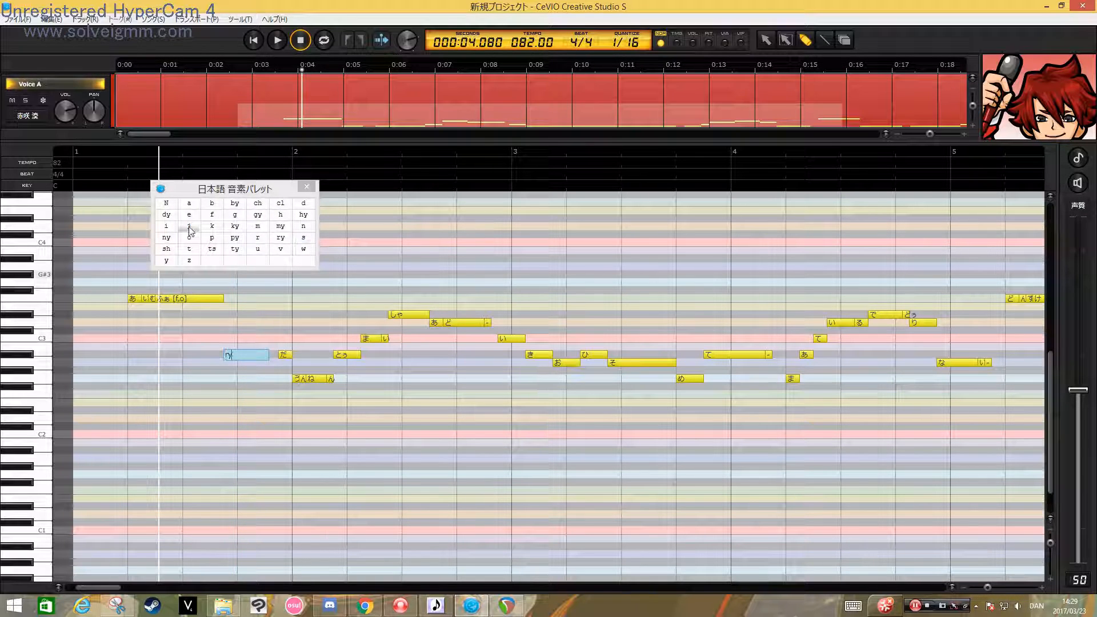
{"action": "left_click", "coordinate": [167, 228]}
{"action": "left_click", "coordinate": [251, 310]}
{"action": "left_click", "coordinate": [216, 151]}
{"action": "key", "text": "space"}
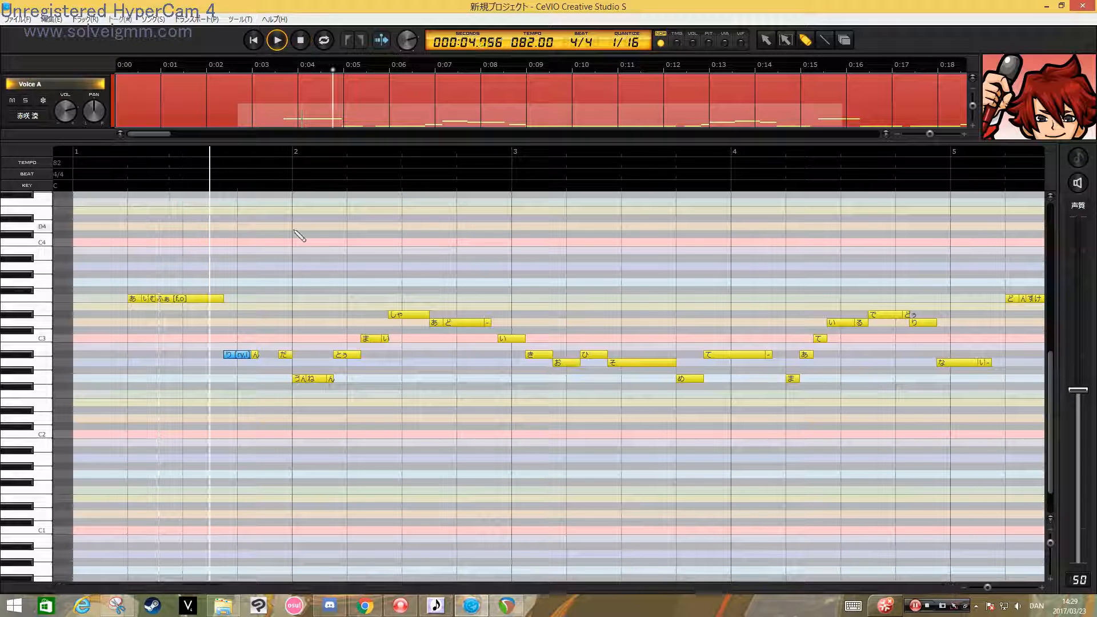
{"action": "key", "text": "space"}
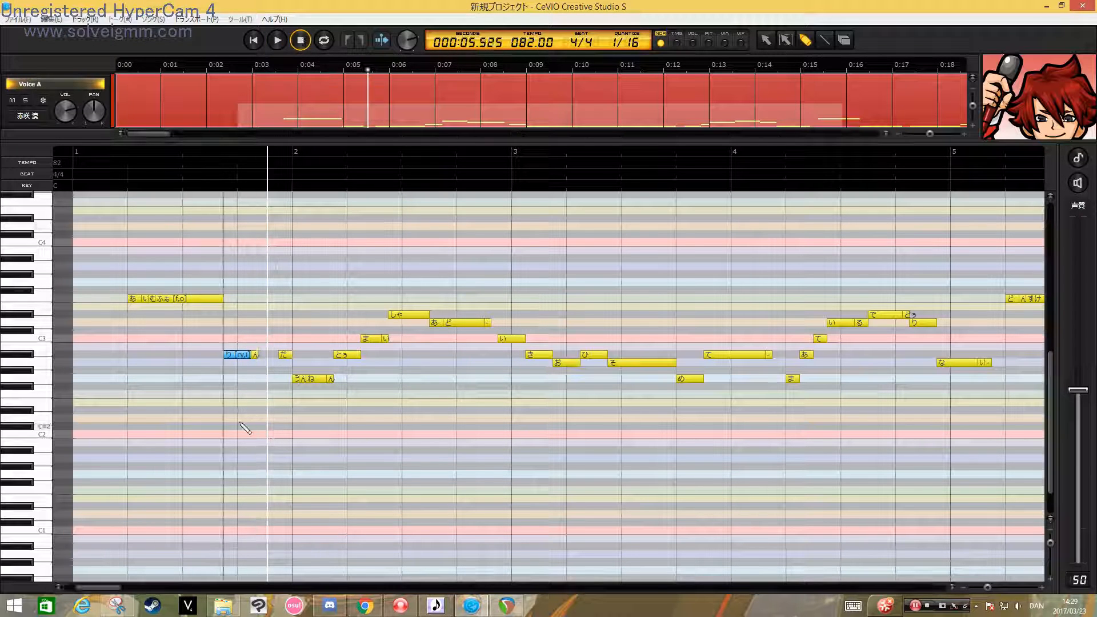
Lengthen the う note at the start of measure 2 over the following ん and set the phoneme of the ね note to e
{"action": "left_click_drag", "start_coordinate": [115, 589], "coordinate": [120, 591]}
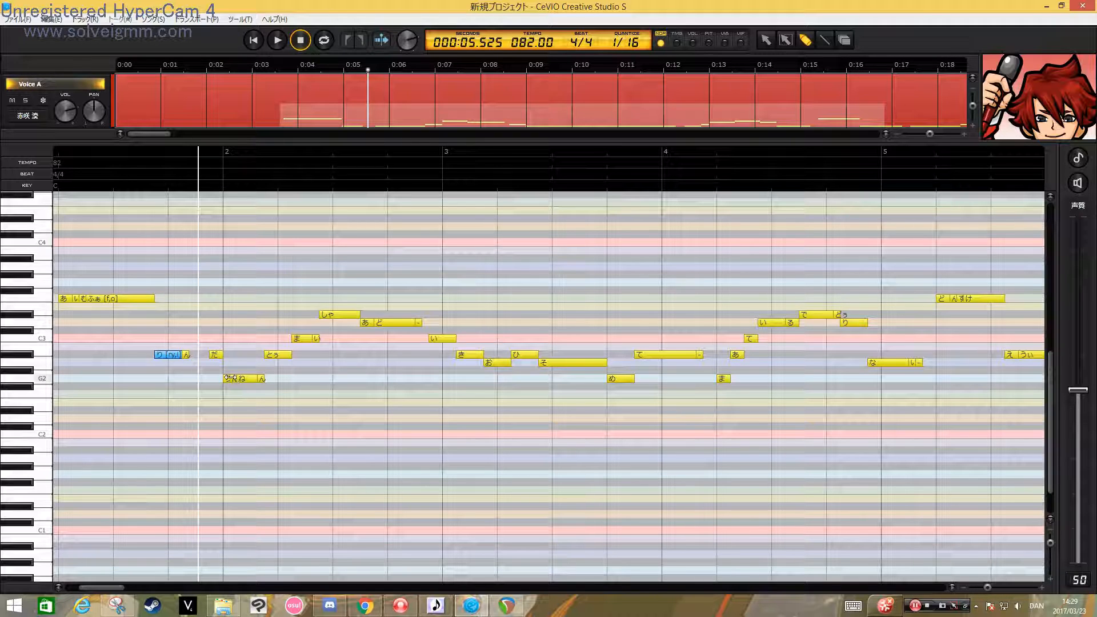
{"action": "left_click", "coordinate": [229, 380]}
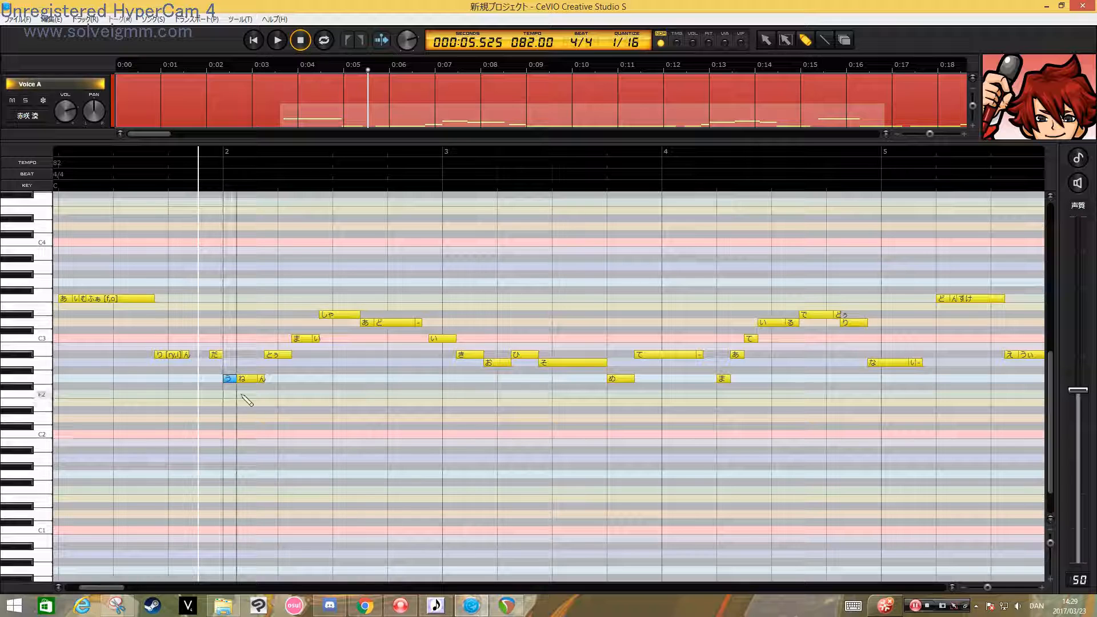
{"action": "left_click_drag", "start_coordinate": [237, 379], "coordinate": [243, 383]}
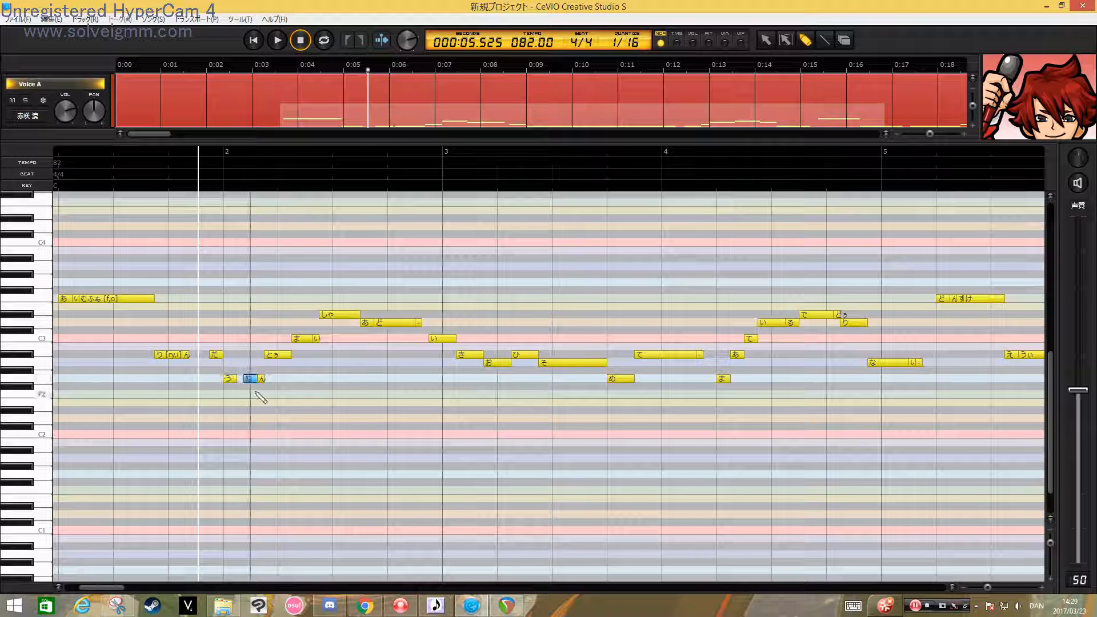
{"action": "key", "text": "ctrl+z"}
{"action": "double_click", "coordinate": [241, 381]}
{"action": "type", "text": "e"}
{"action": "key", "text": "Return"}
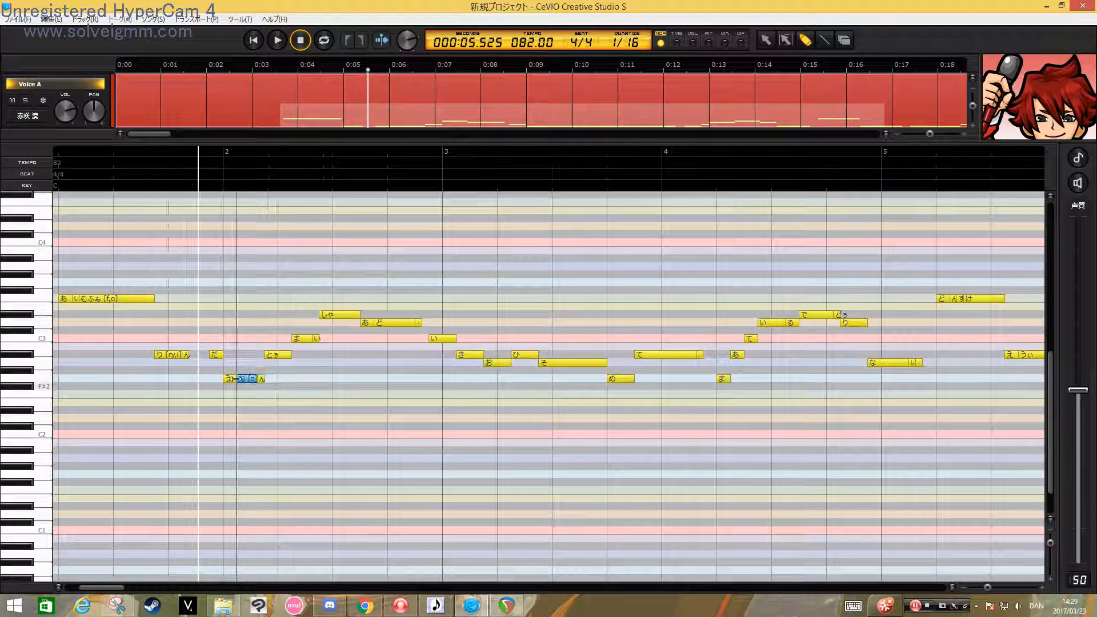
Set the phonemes of the う note at the start of measure 2 to u,n
{"action": "double_click", "coordinate": [233, 378]}
{"action": "key", "text": "BackSpace"}
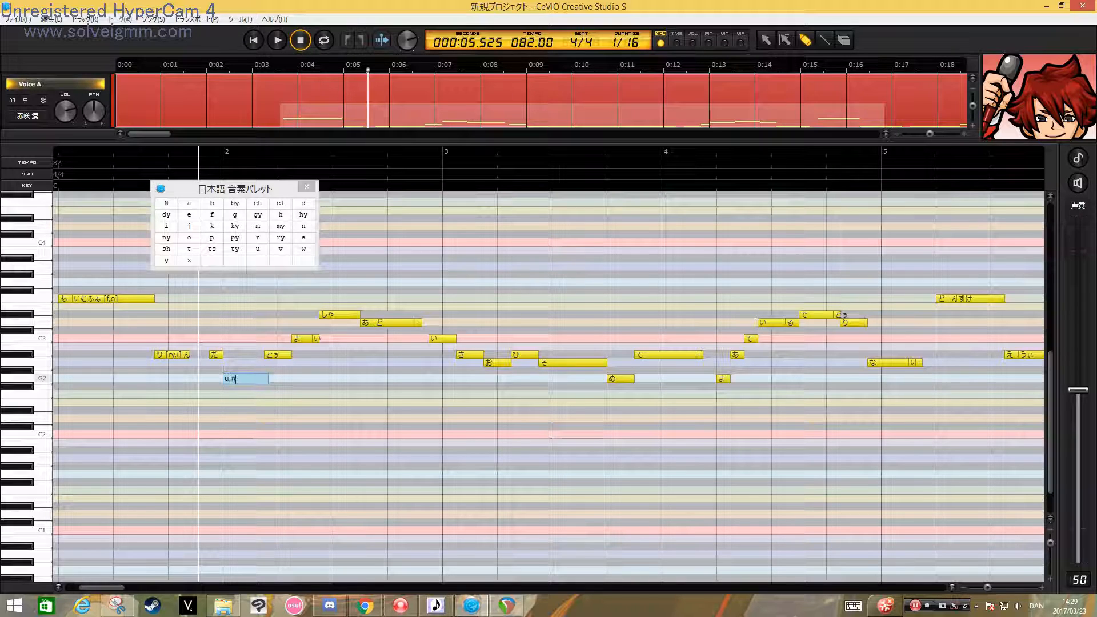
{"action": "type", "text": "u,n"}
{"action": "key", "text": "Return"}
{"action": "double_click", "coordinate": [232, 380]}
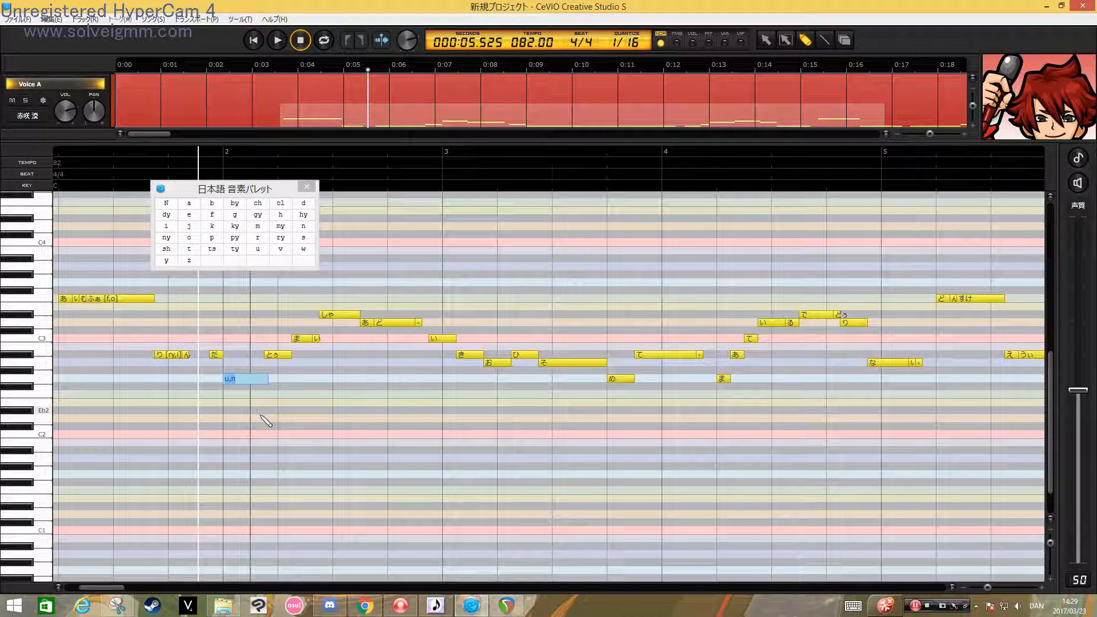
{"action": "key", "text": "Return"}
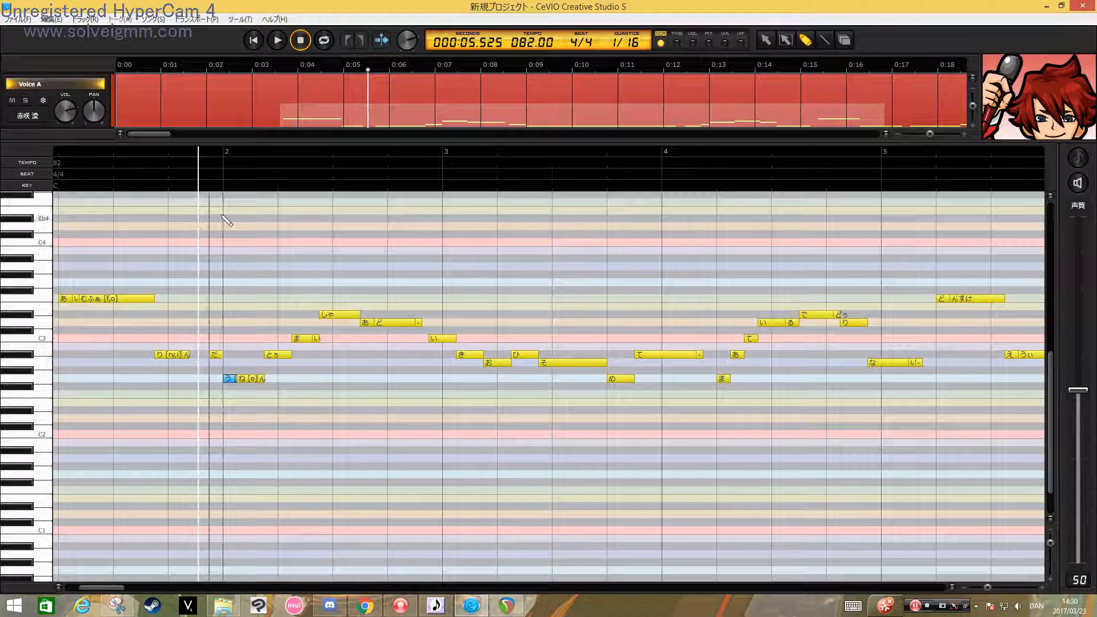
Turn off phoneme lyric input (音素で歌詞入力) and try to enter a as the lyric of the しゃ note in measure 2
{"action": "left_click", "coordinate": [208, 150]}
{"action": "left_click", "coordinate": [156, 20]}
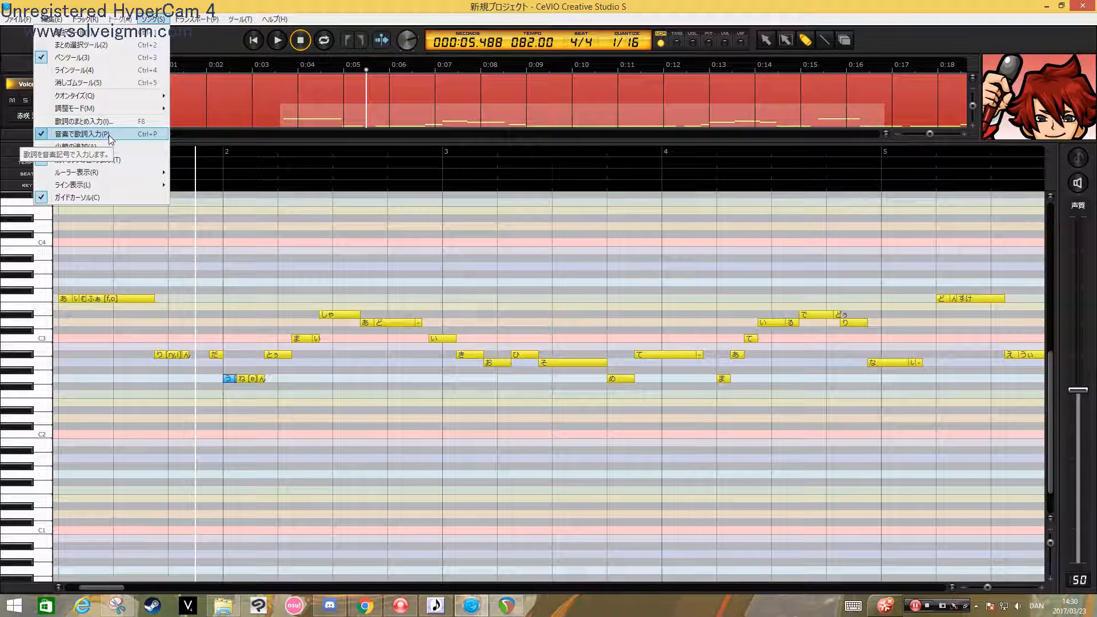
{"action": "left_click", "coordinate": [111, 136]}
{"action": "double_click", "coordinate": [337, 315]}
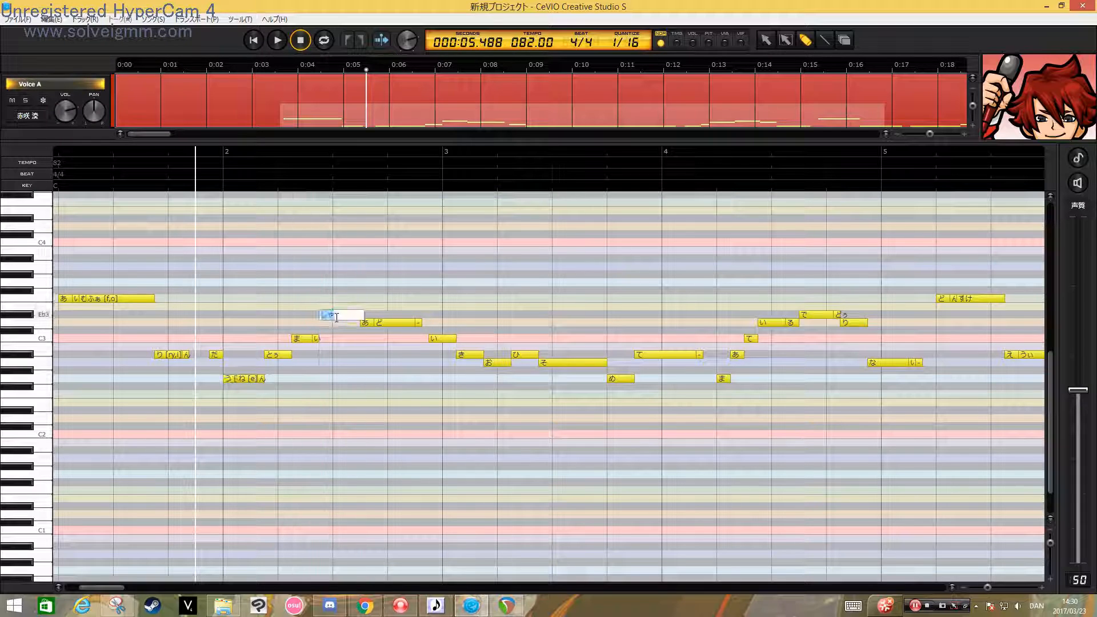
{"action": "type", "text": "a"}
{"action": "key", "text": "Return"}
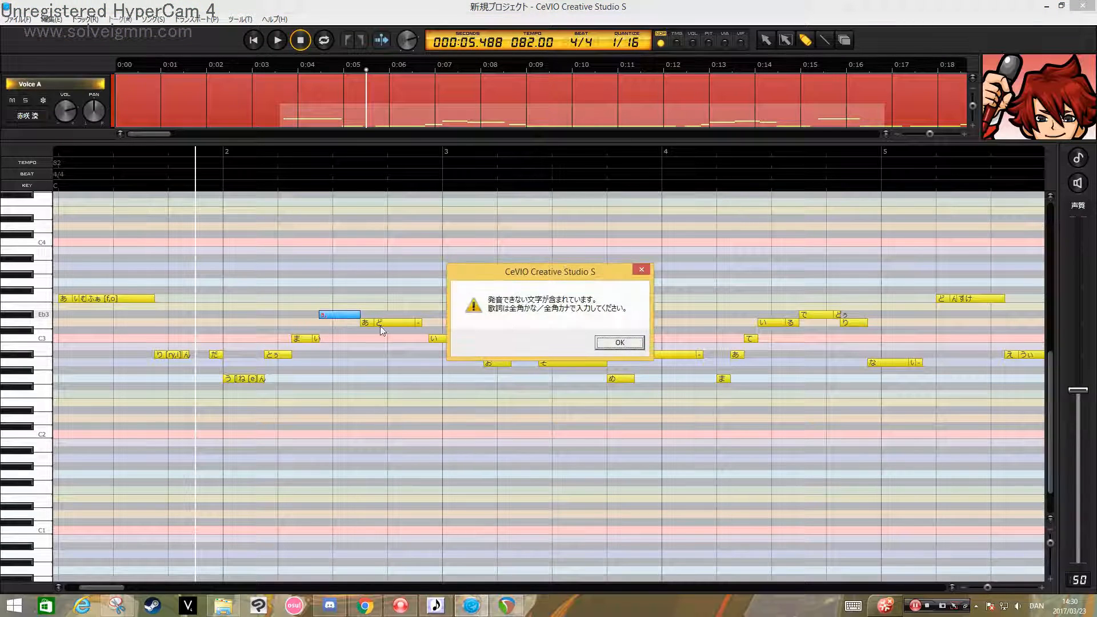
{"action": "left_click", "coordinate": [620, 342]}
Turn phoneme lyric input back on, then give the same measure 2 note the phonemes sh,a and lengthen it over the following あ
{"action": "left_click", "coordinate": [153, 19]}
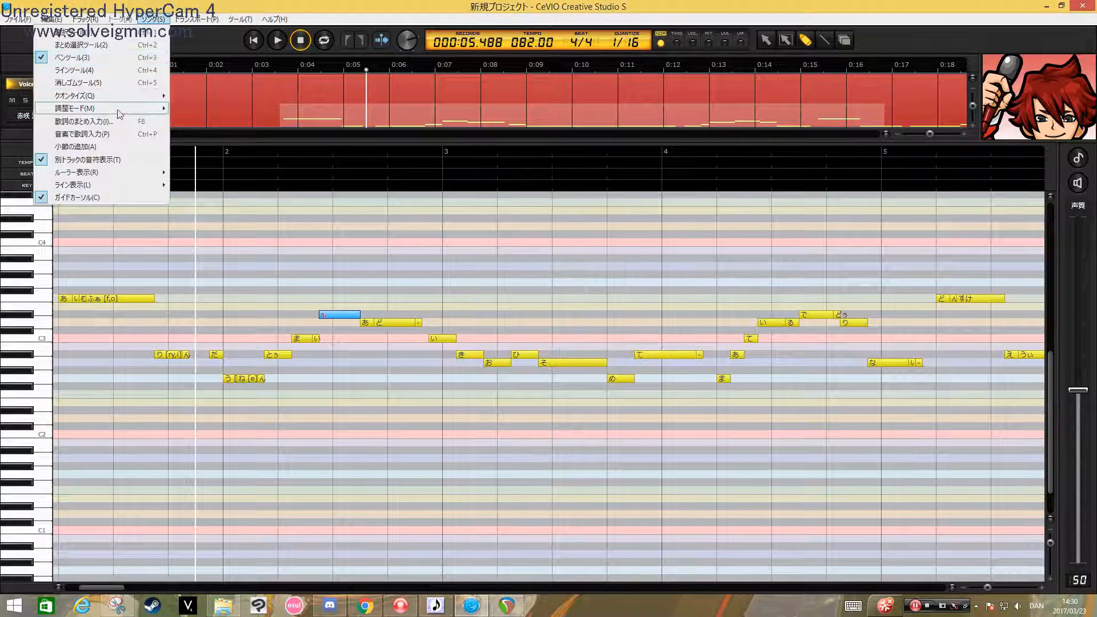
{"action": "left_click", "coordinate": [109, 136]}
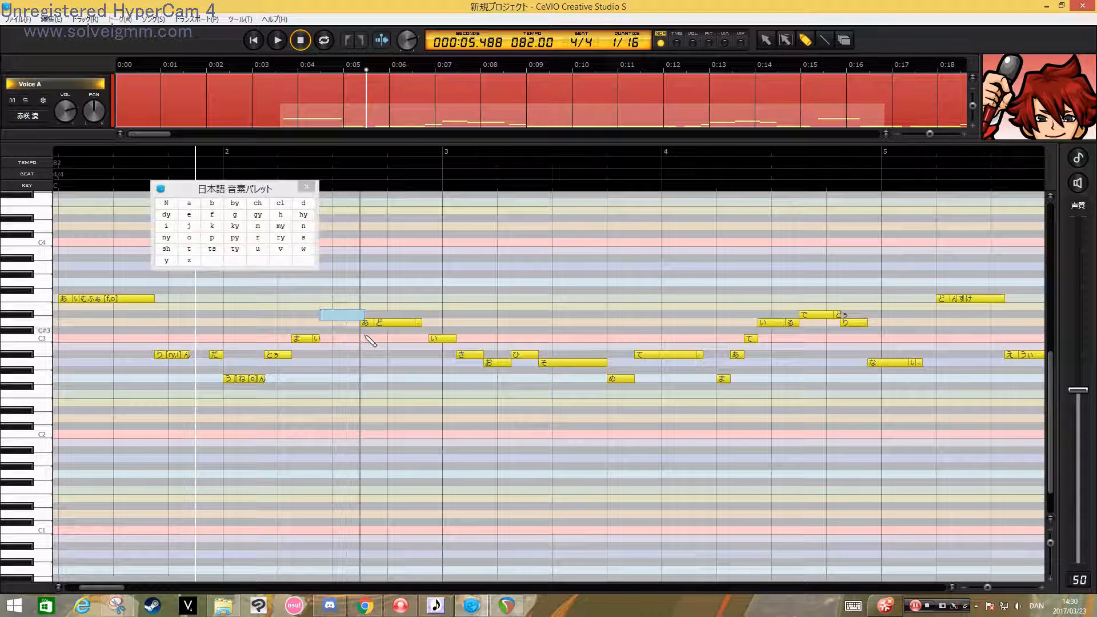
{"action": "key", "text": "BackSpace"}
{"action": "type", "text": ",a"}
{"action": "key", "text": "Return"}
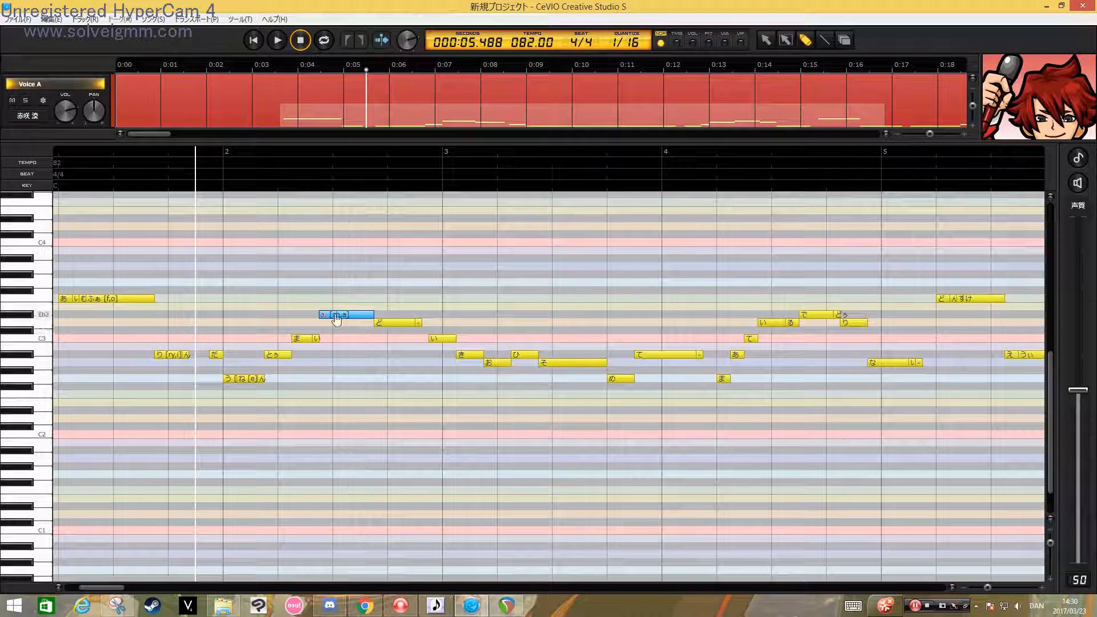
{"action": "double_click", "coordinate": [342, 315]}
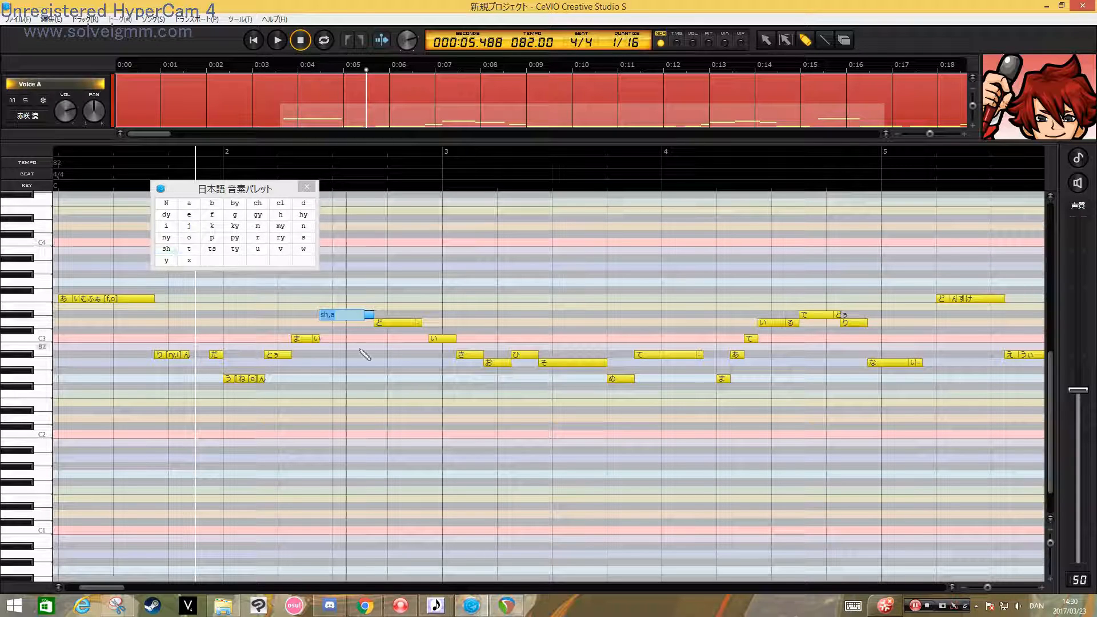
{"action": "key", "text": "Return"}
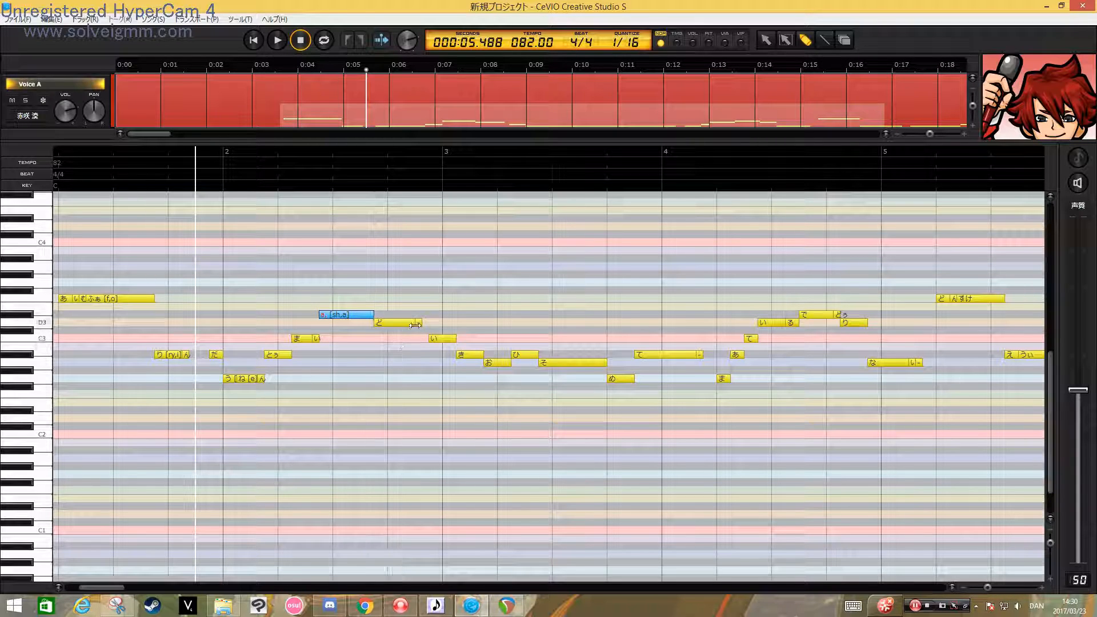
Set the phoneme d on the prolongation notes that follow ど in measure 2 and て in measure 4
{"action": "left_click_drag", "start_coordinate": [416, 323], "coordinate": [460, 323]}
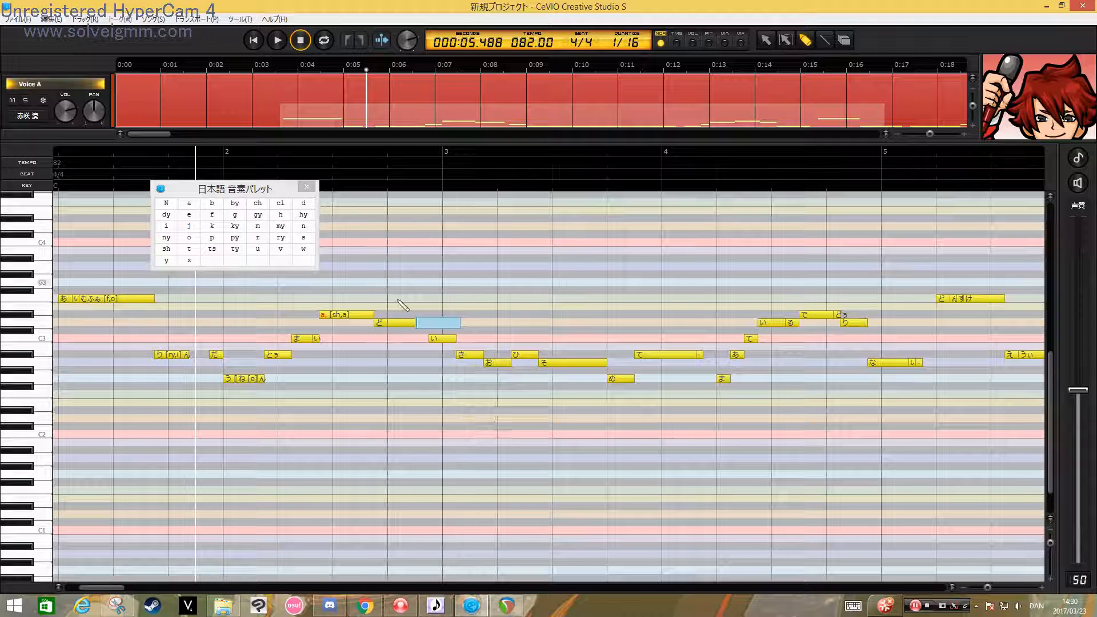
{"action": "left_click", "coordinate": [282, 211]}
{"action": "key", "text": "Return"}
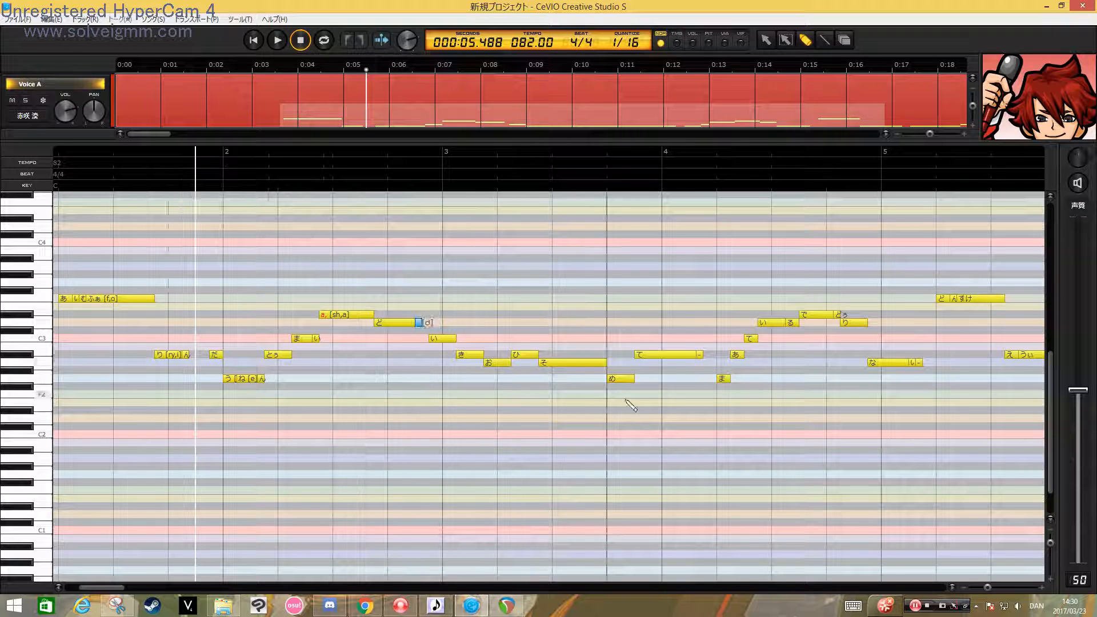
{"action": "double_click", "coordinate": [701, 356]}
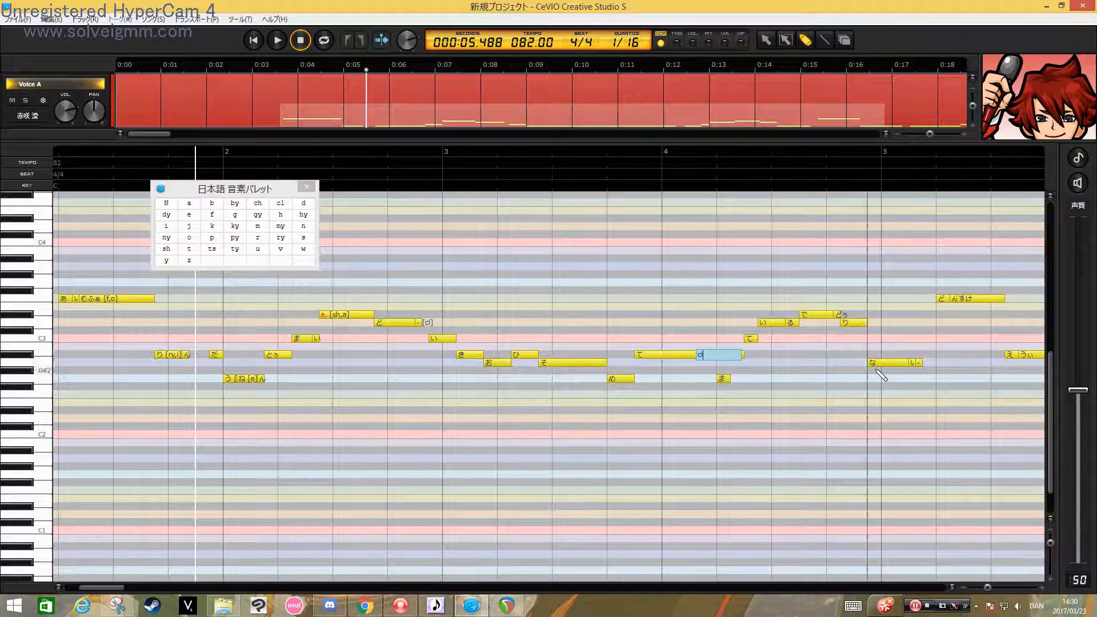
{"action": "left_click_drag", "start_coordinate": [916, 362], "coordinate": [959, 362]}
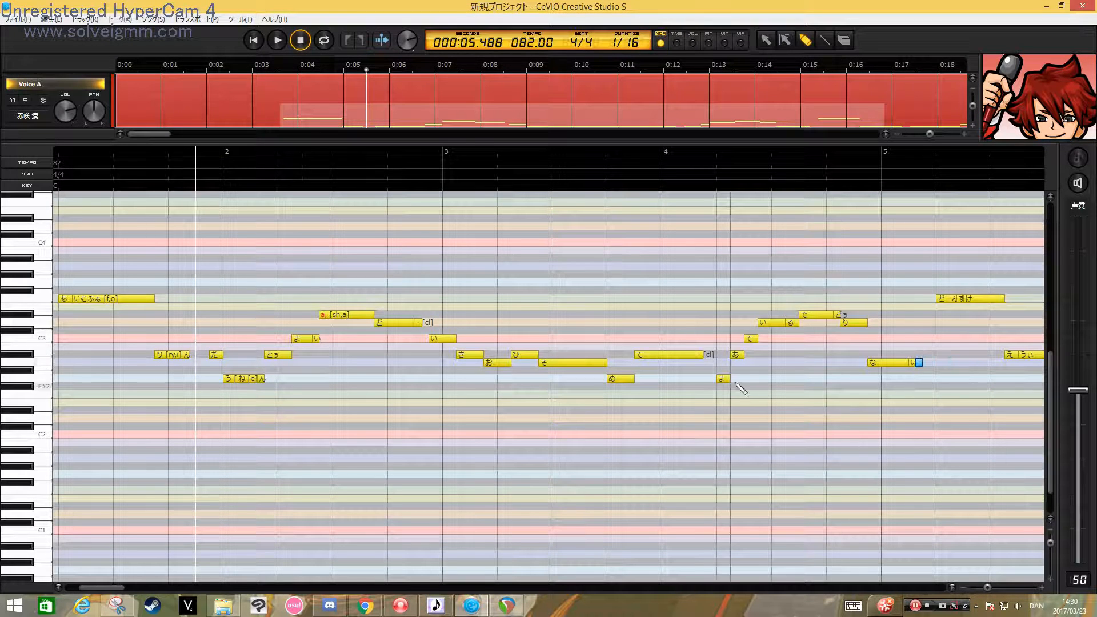
Play back the passage from the middle of measure 4 to hear the どぅ note with its original pronunciation
{"action": "double_click", "coordinate": [838, 315]}
{"action": "left_click", "coordinate": [793, 466]}
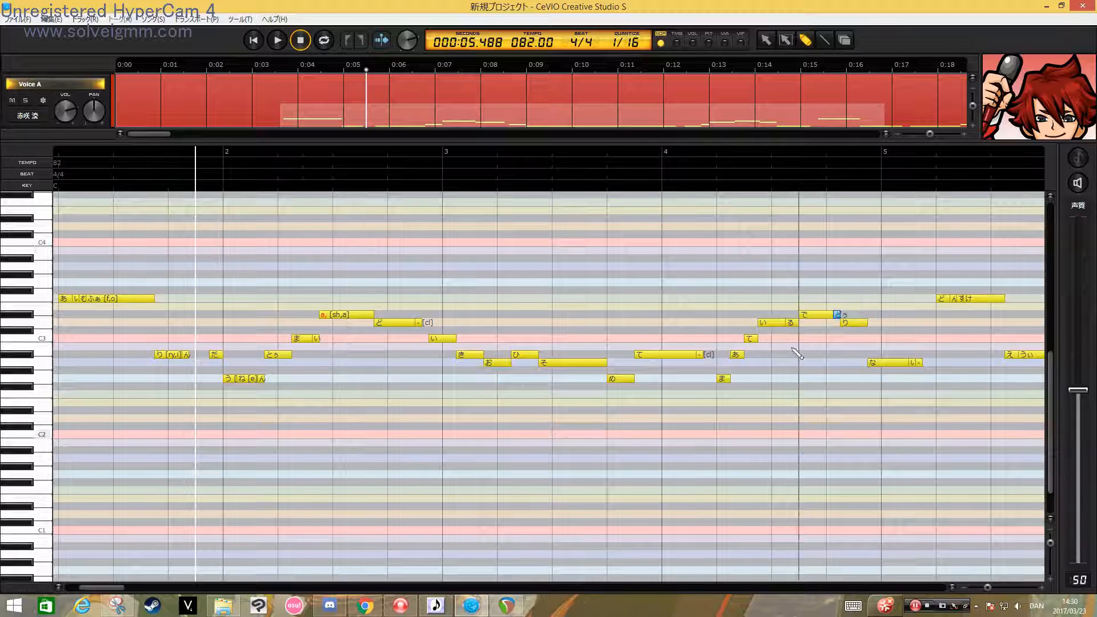
{"action": "left_click", "coordinate": [781, 156]}
{"action": "key", "text": "space"}
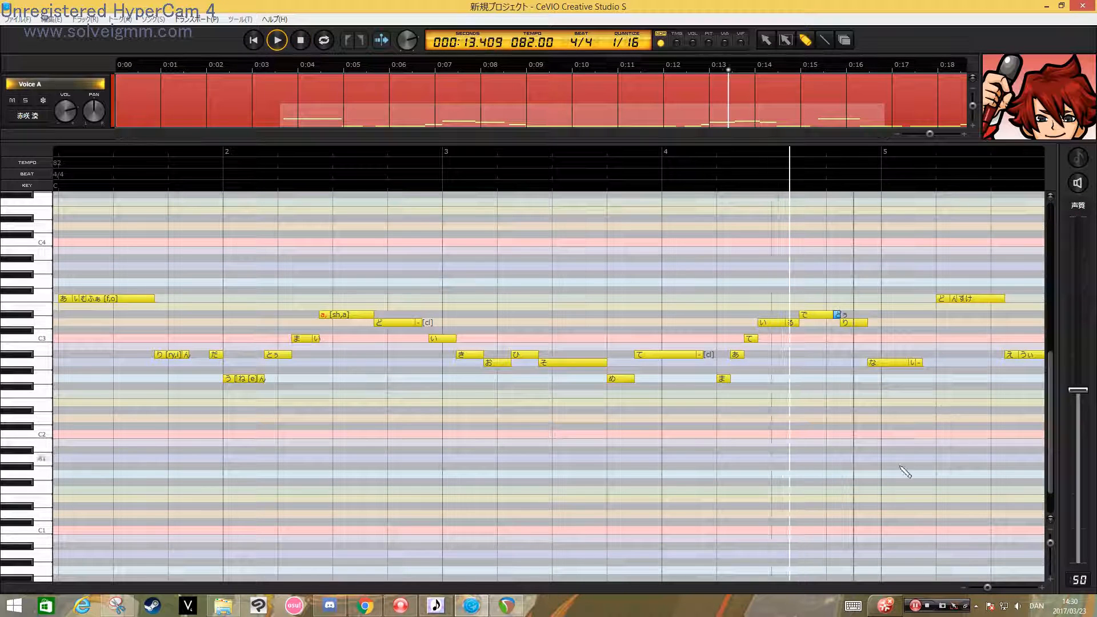
{"action": "key", "text": "space"}
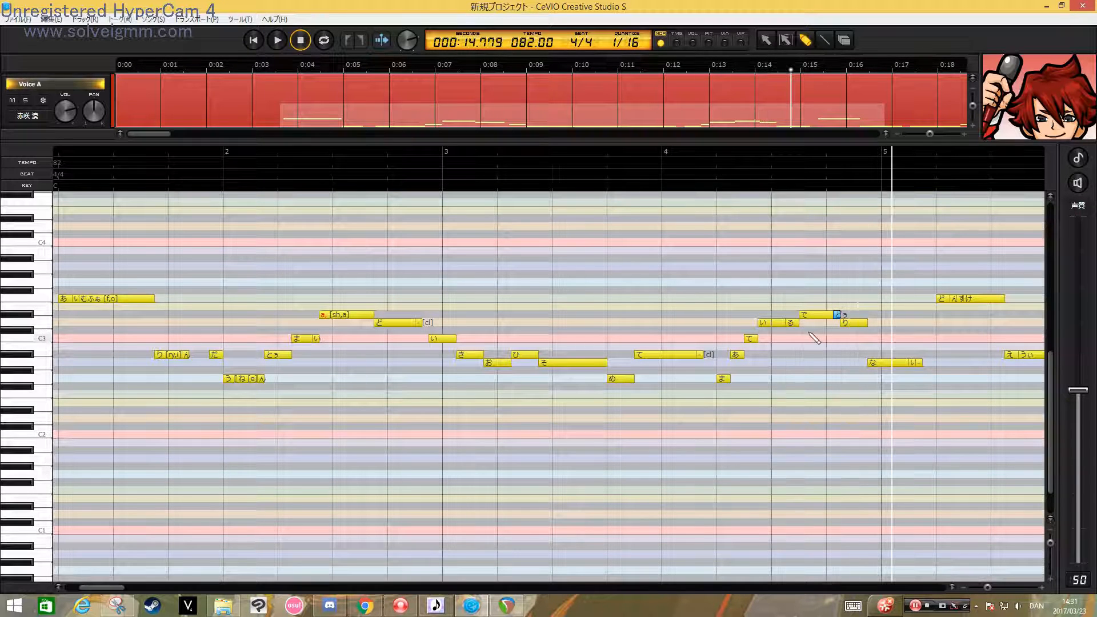
Set the phoneme of the どぅ note in measure 4 to d and play back the passage around it
{"action": "double_click", "coordinate": [837, 315], "text": "alt"}
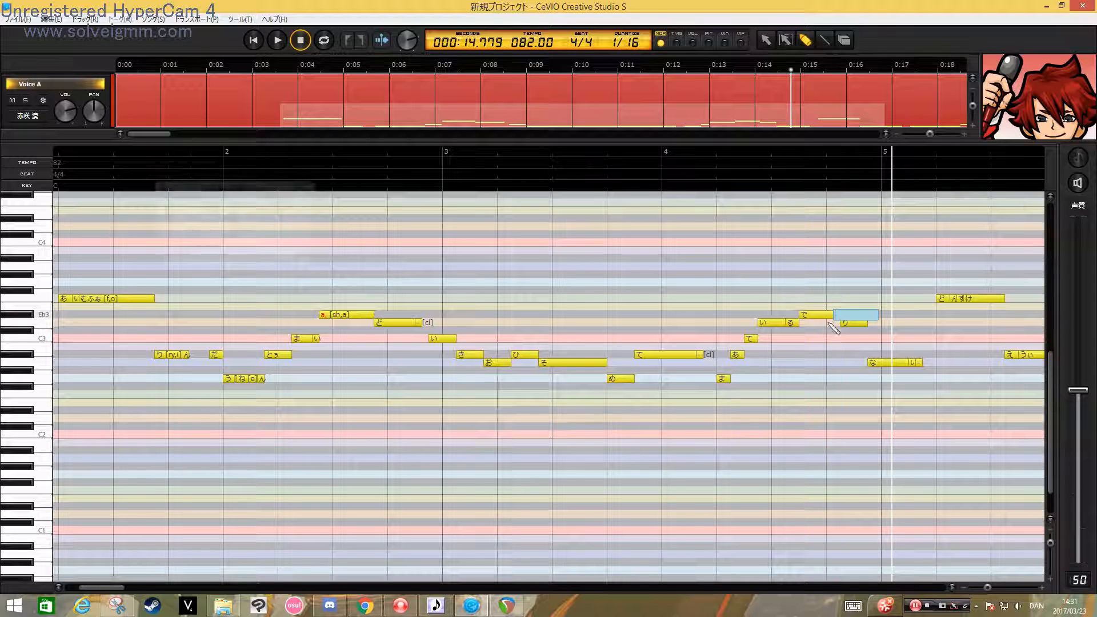
{"action": "left_click", "coordinate": [301, 205]}
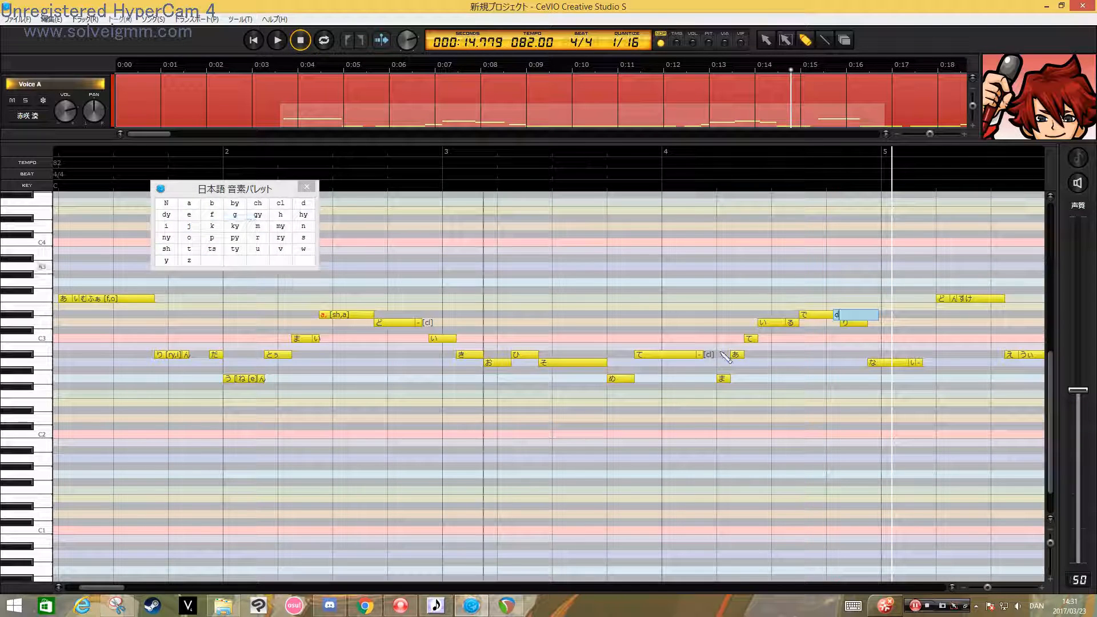
{"action": "left_click", "coordinate": [855, 390]}
{"action": "left_click", "coordinate": [734, 158]}
{"action": "key", "text": "space"}
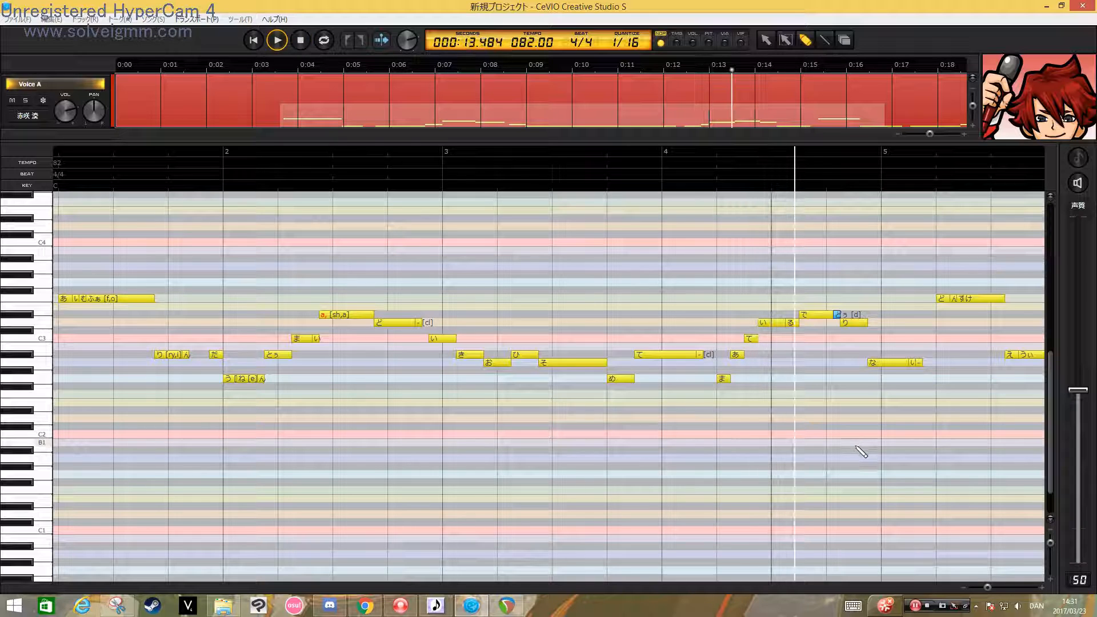
{"action": "key", "text": "space"}
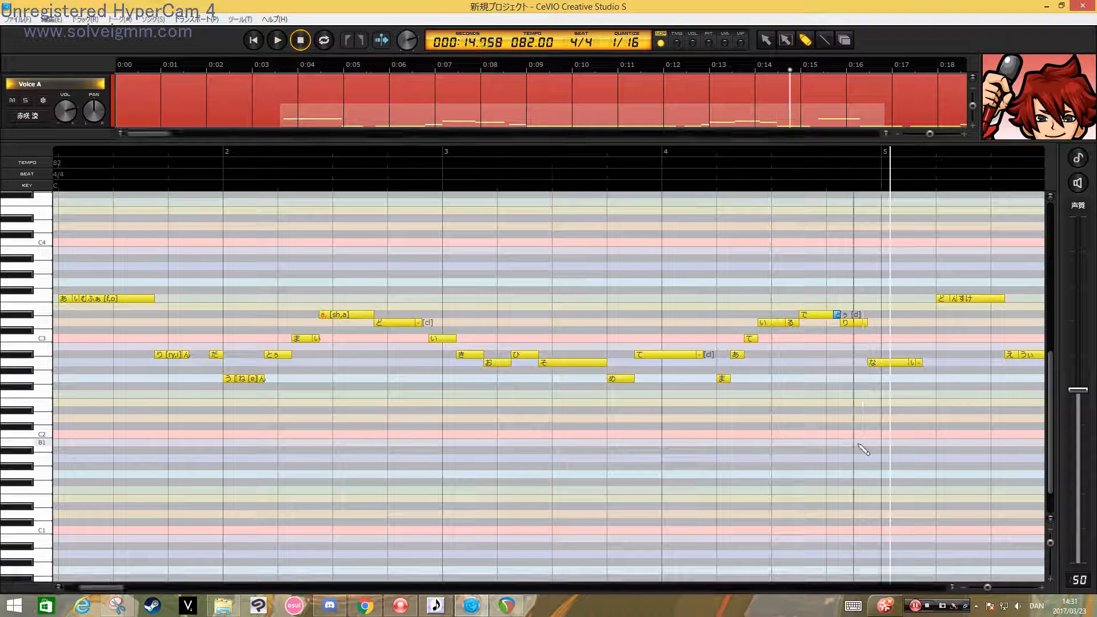
Set the phoneme of the prolongation note after ない in measure 5 to t and play back the passage
{"action": "double_click", "coordinate": [917, 363]}
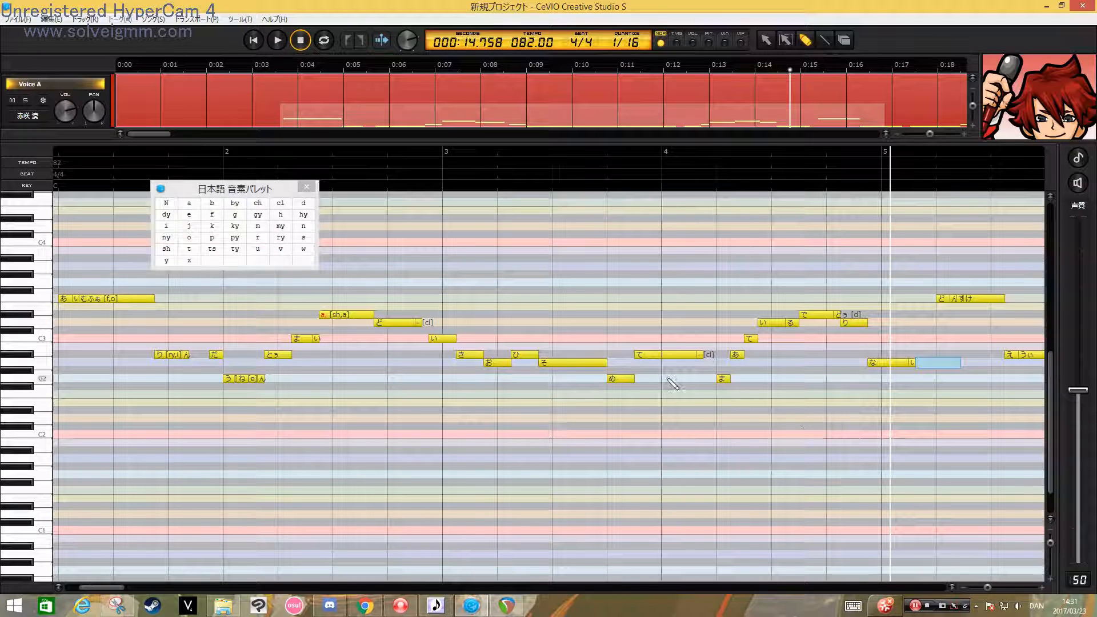
{"action": "left_click", "coordinate": [193, 250]}
{"action": "key", "text": "Return"}
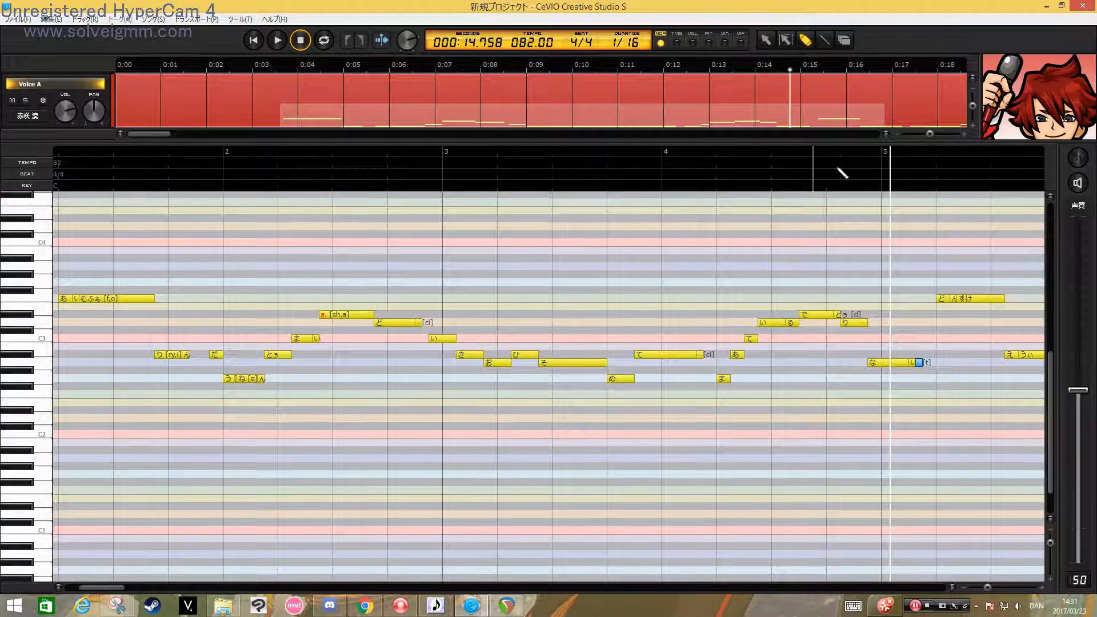
{"action": "left_click", "coordinate": [839, 165]}
{"action": "key", "text": "space"}
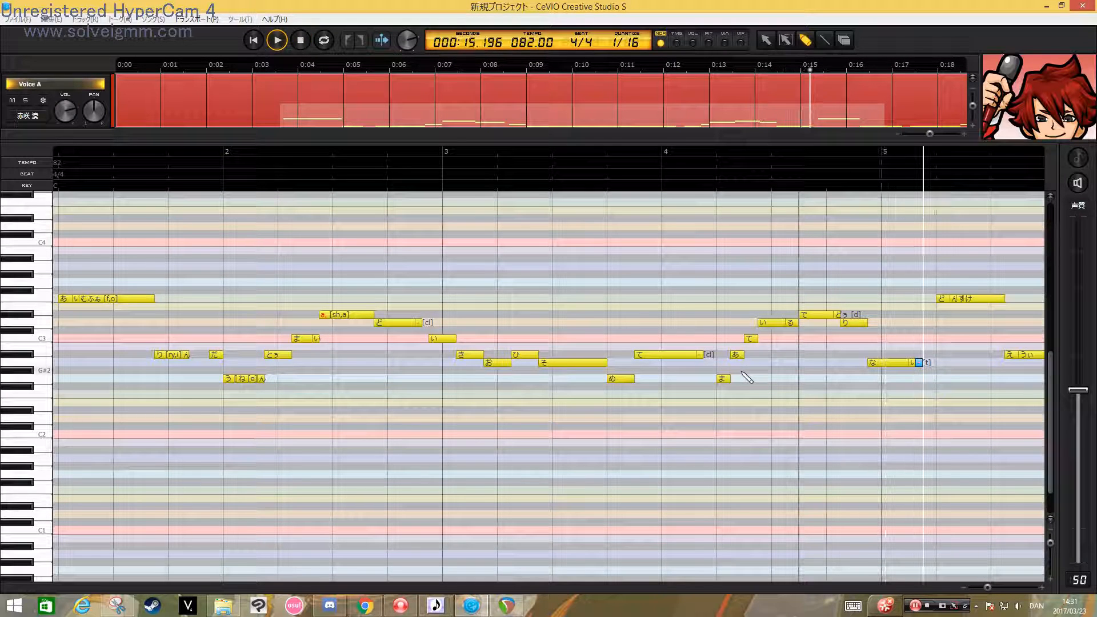
{"action": "key", "text": "space"}
Draw two adjacent quarter-measure notes at E3 in measure 79 and set their phonemes to a and cl,a
{"action": "left_click_drag", "start_coordinate": [85, 589], "coordinate": [936, 566]}
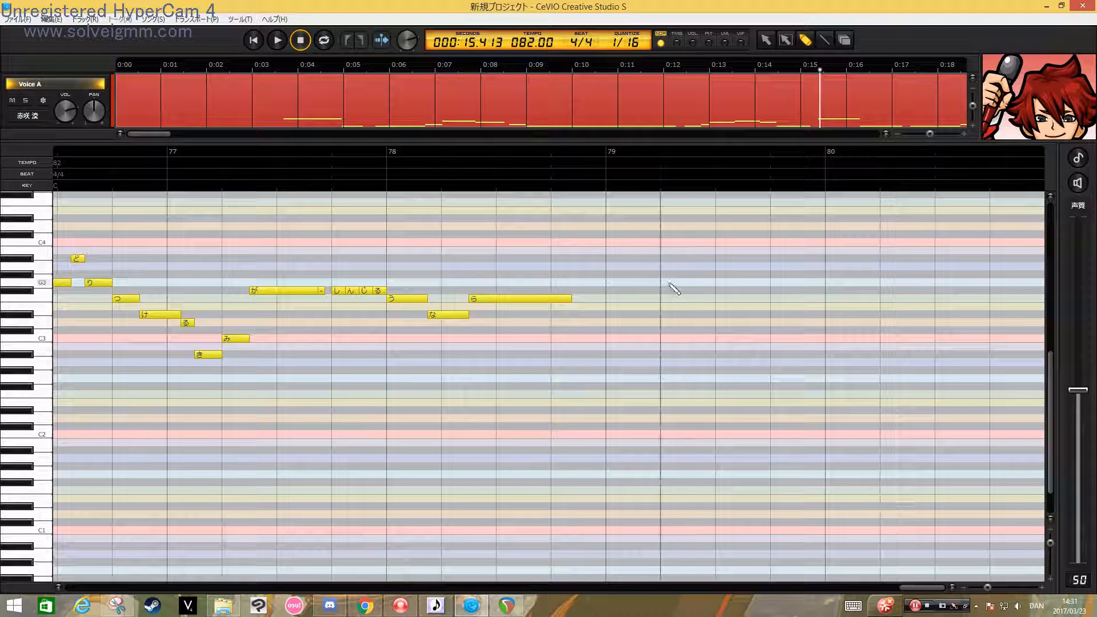
{"action": "left_click_drag", "start_coordinate": [665, 307], "coordinate": [768, 310]}
{"action": "double_click", "coordinate": [701, 308]}
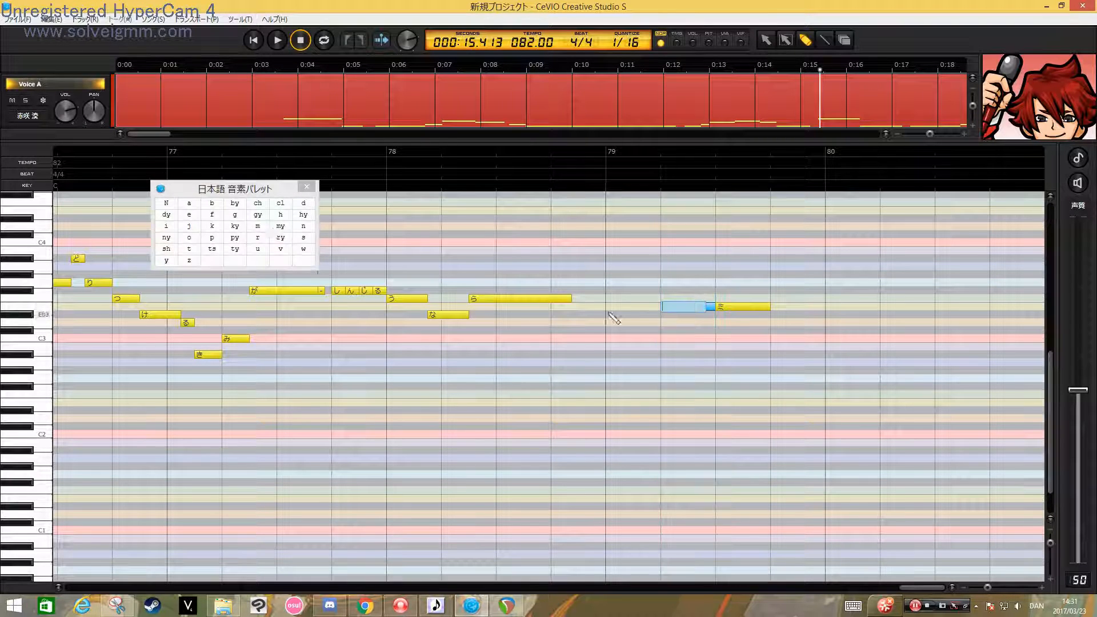
{"action": "double_click", "coordinate": [747, 309]}
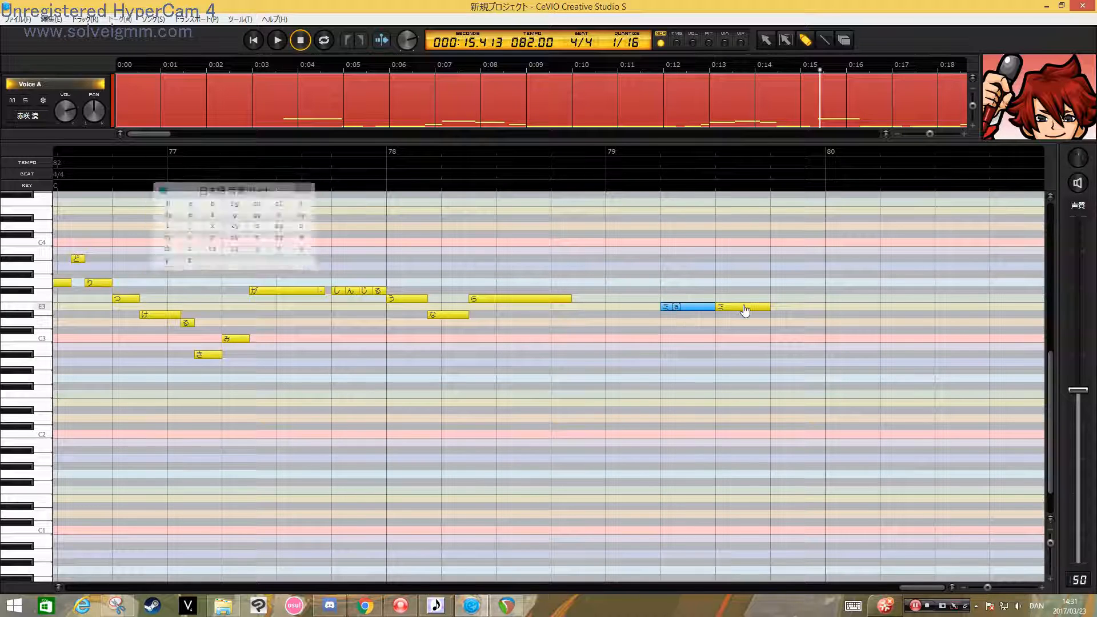
{"action": "left_click", "coordinate": [280, 207]}
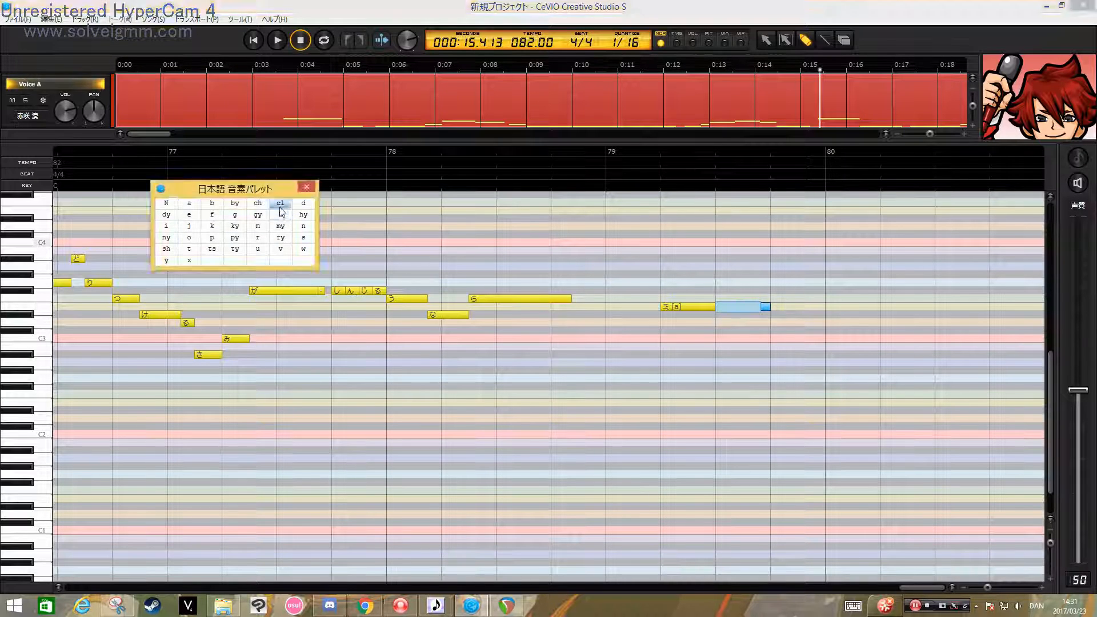
{"action": "left_click", "coordinate": [189, 206]}
{"action": "left_click", "coordinate": [767, 393]}
Play back the two test notes in measure 79 to hear the a and cl,a phonemes
{"action": "left_click", "coordinate": [636, 153]}
{"action": "key", "text": "space"}
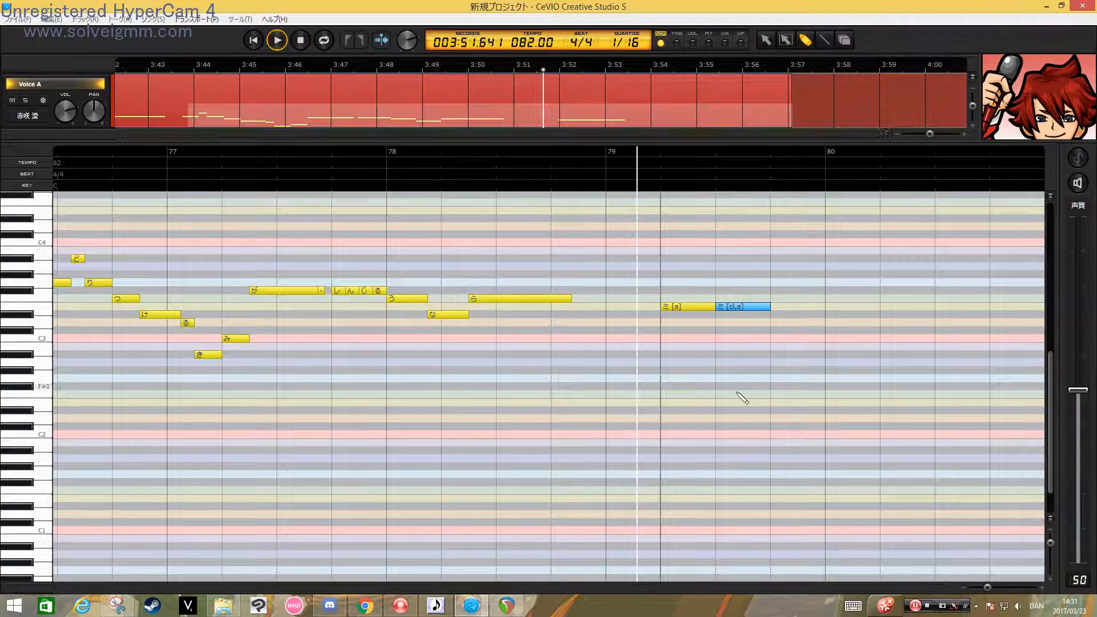
{"action": "key", "text": "space"}
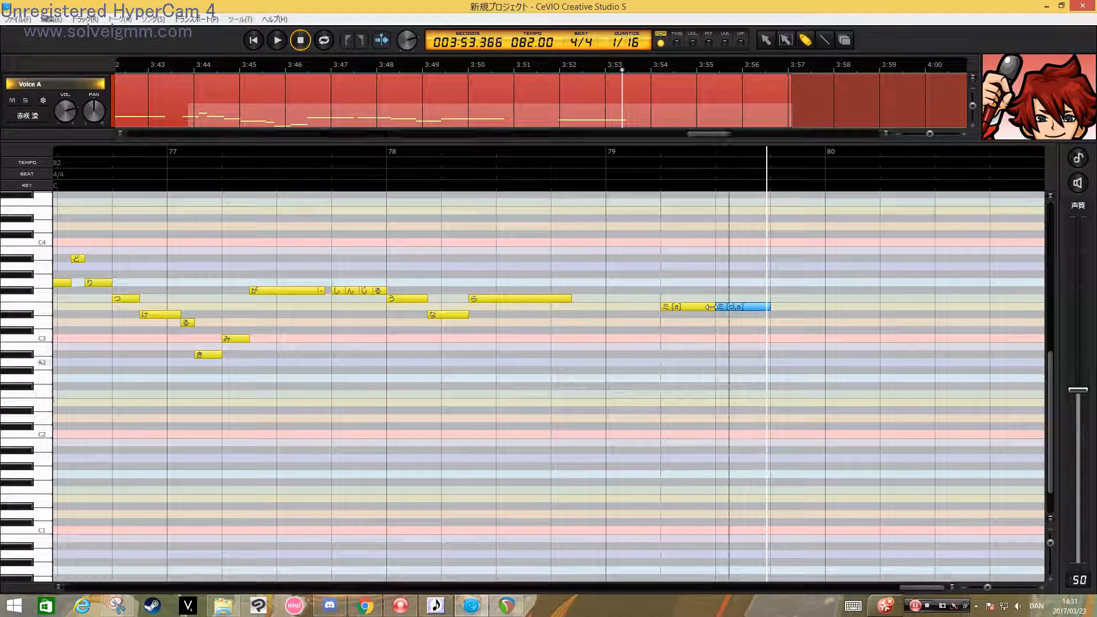
Shorten both test notes in measure 79 to half their length, keeping them adjacent, and play them back
{"action": "left_click", "coordinate": [682, 306]}
{"action": "left_click_drag", "start_coordinate": [738, 314], "coordinate": [711, 308]}
{"action": "left_click", "coordinate": [657, 152]}
{"action": "key", "text": "space"}
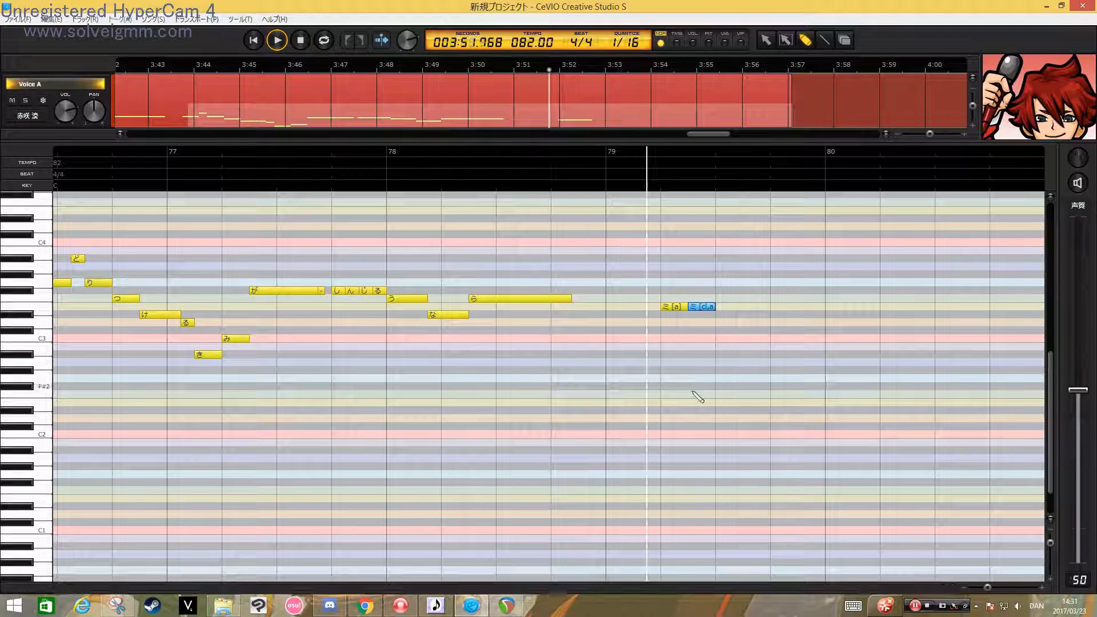
{"action": "key", "text": "space"}
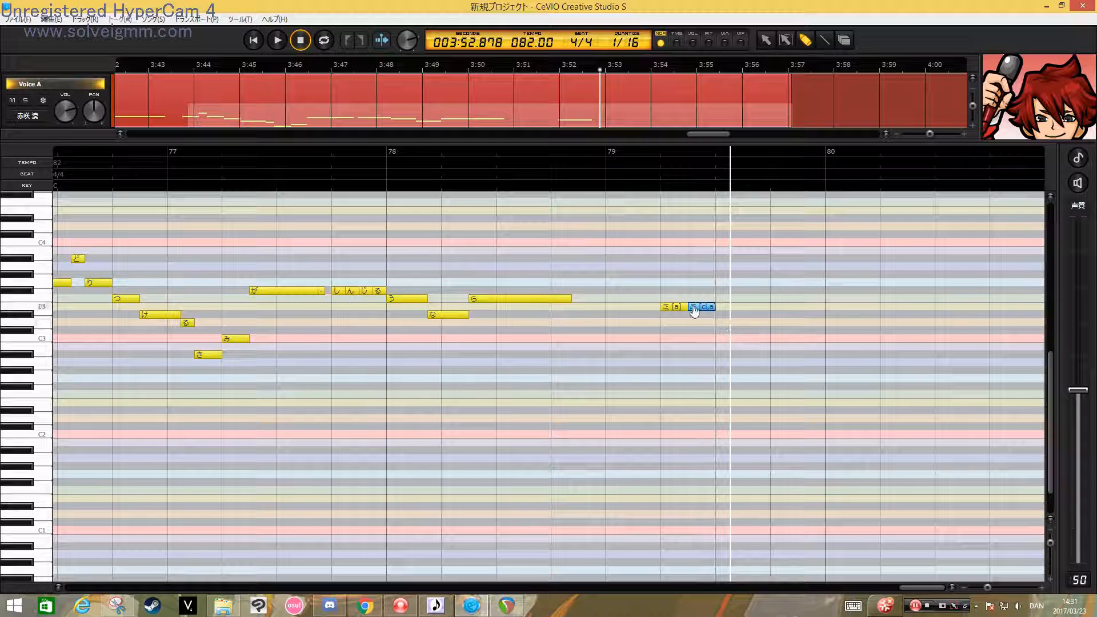
Shift the second test note in measure 79 one sixteenth later and change its phonemes to a only
{"action": "left_click_drag", "start_coordinate": [707, 312], "coordinate": [727, 307]}
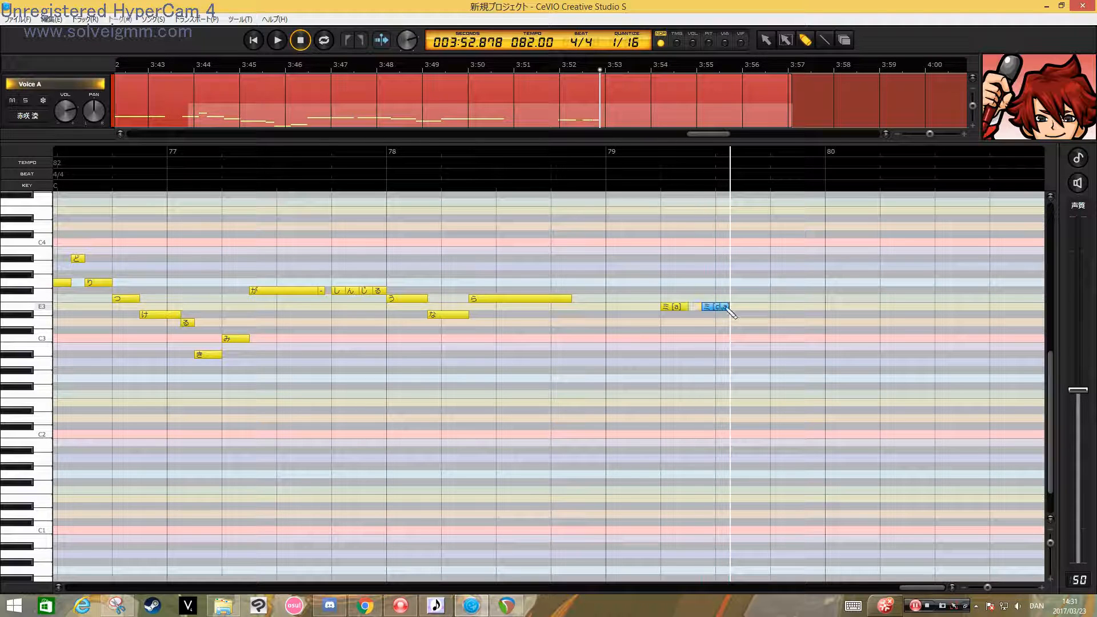
{"action": "double_click", "coordinate": [714, 308]}
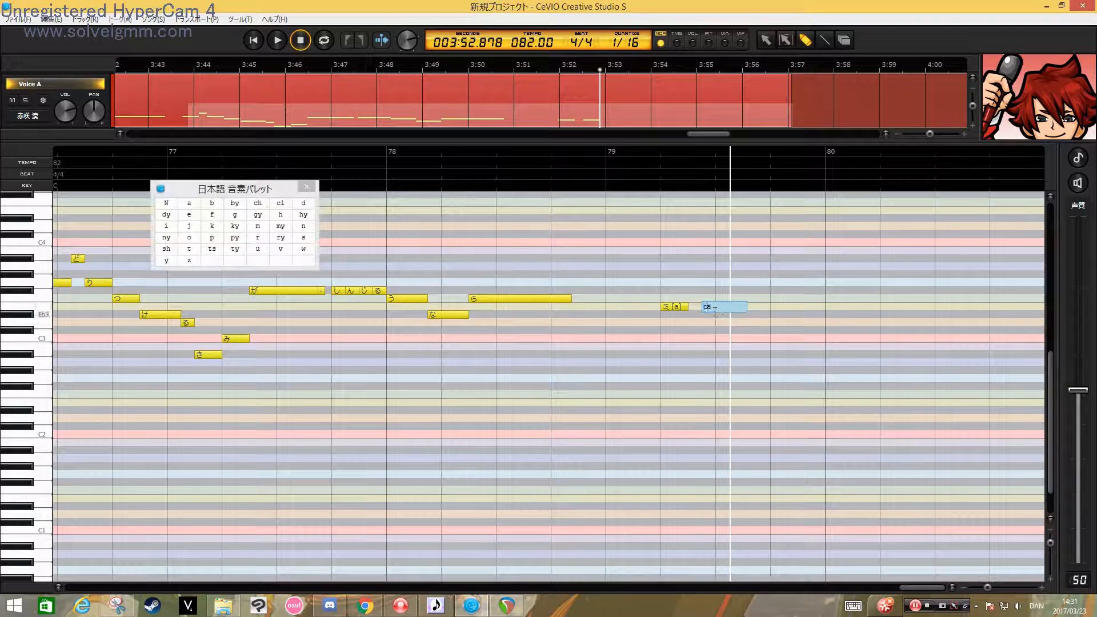
{"action": "key", "text": "Return"}
{"action": "double_click", "coordinate": [715, 306]}
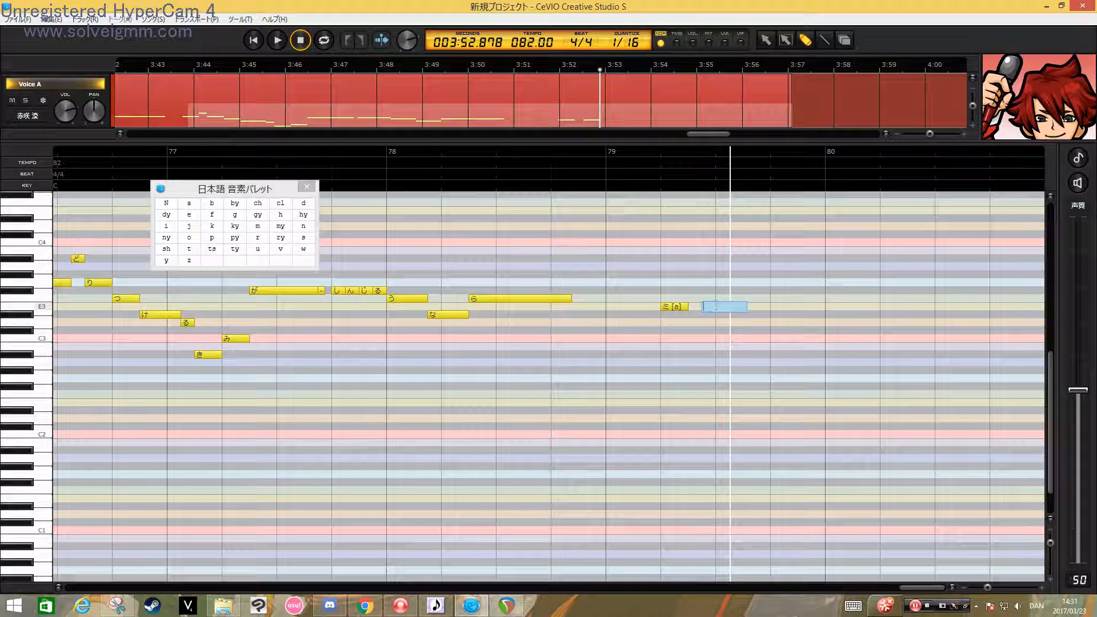
{"action": "key", "text": "Return"}
Fill the gap between the two test notes with a sixteenth note, enter its phoneme, and play back all three
{"action": "left_click", "coordinate": [697, 308]}
{"action": "double_click", "coordinate": [696, 308]}
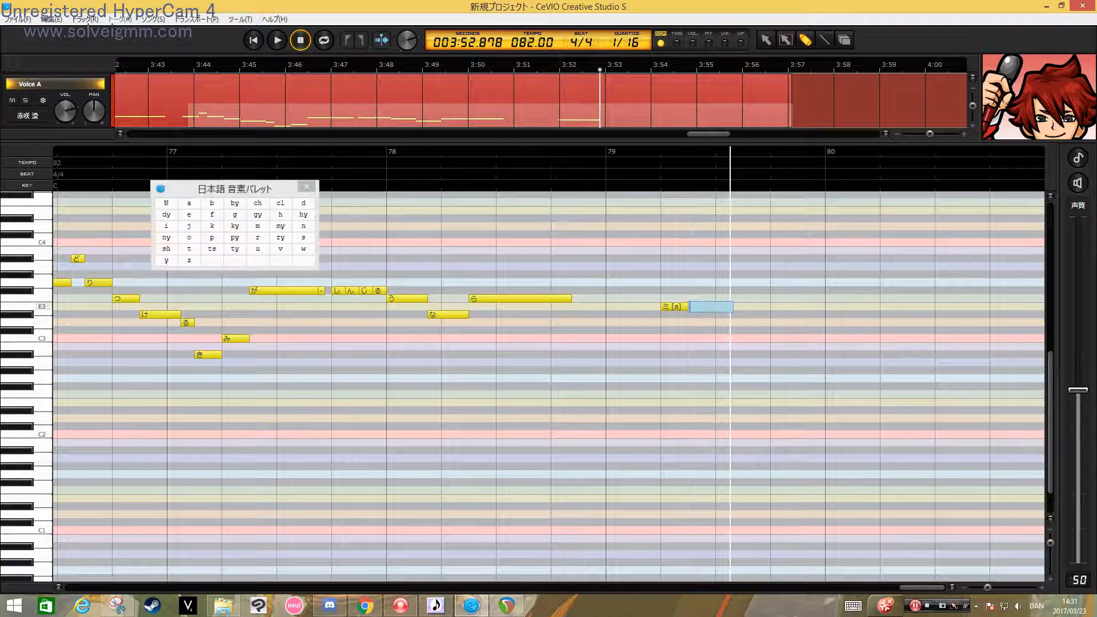
{"action": "key", "text": "Return"}
{"action": "left_click", "coordinate": [633, 175]}
{"action": "key", "text": "space"}
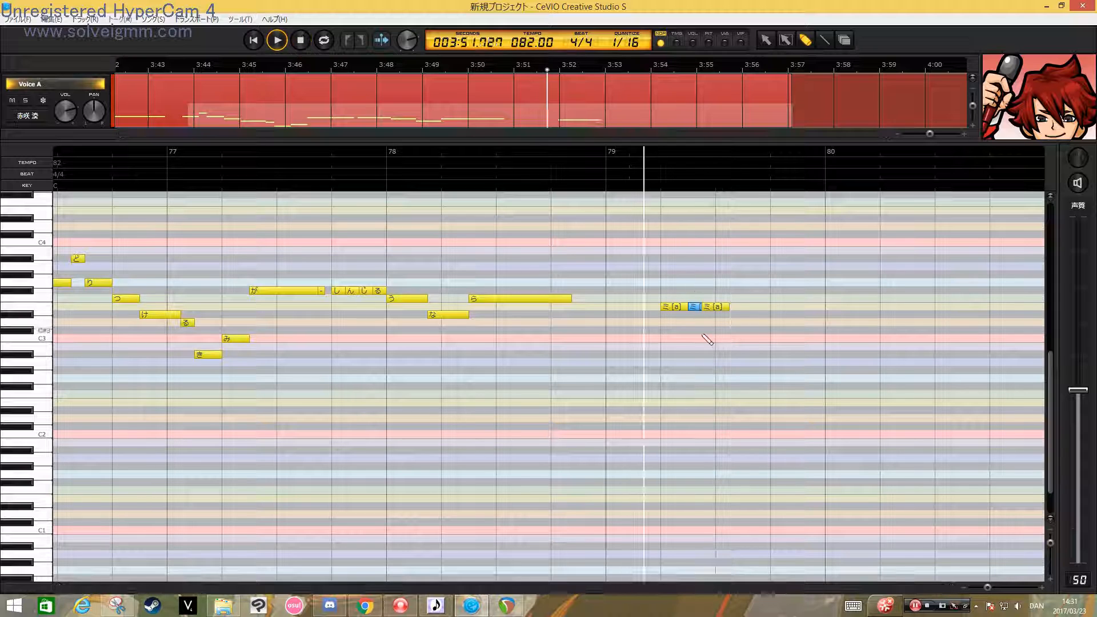
{"action": "key", "text": "space"}
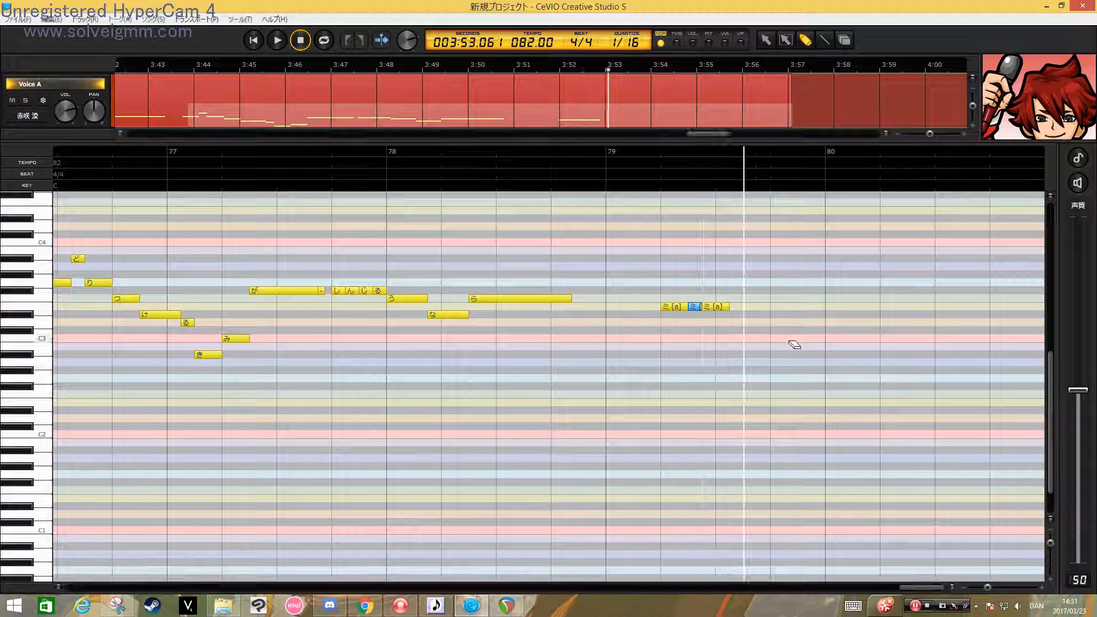
Delete the short middle note in measure 79 and cut the two remaining test notes
{"action": "key", "text": "Delete"}
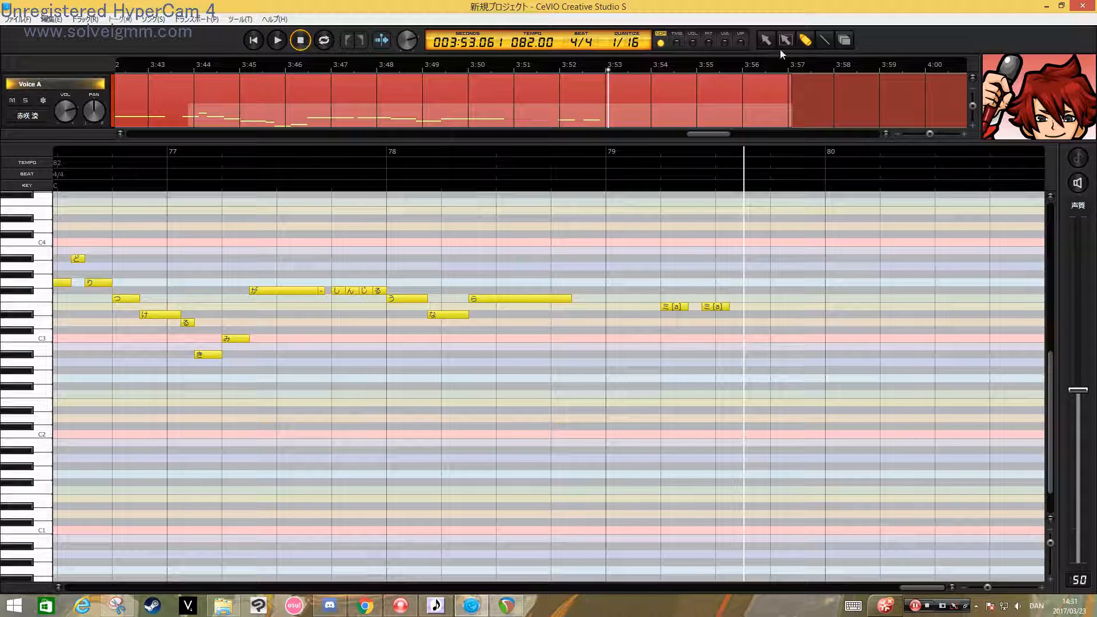
{"action": "right_click", "coordinate": [675, 307]}
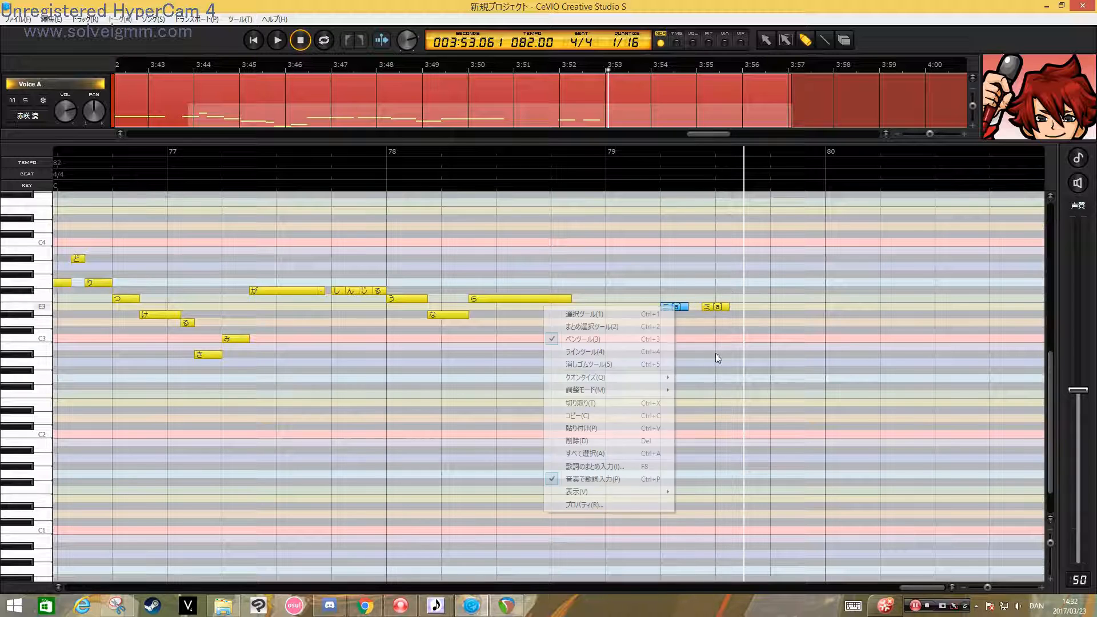
{"action": "left_click", "coordinate": [617, 402]}
{"action": "right_click", "coordinate": [717, 307]}
{"action": "left_click", "coordinate": [622, 400]}
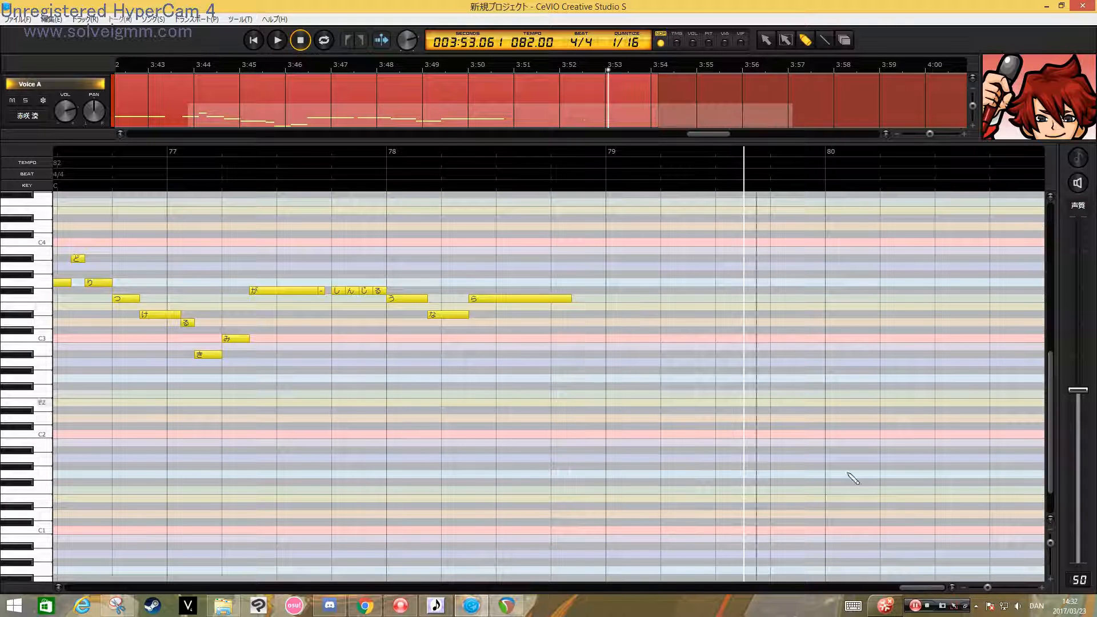
Replace the separate ま and い notes in measure 2 with one longer ま note using the phonemes m,a,i
{"action": "left_click_drag", "start_coordinate": [930, 591], "coordinate": [105, 576]}
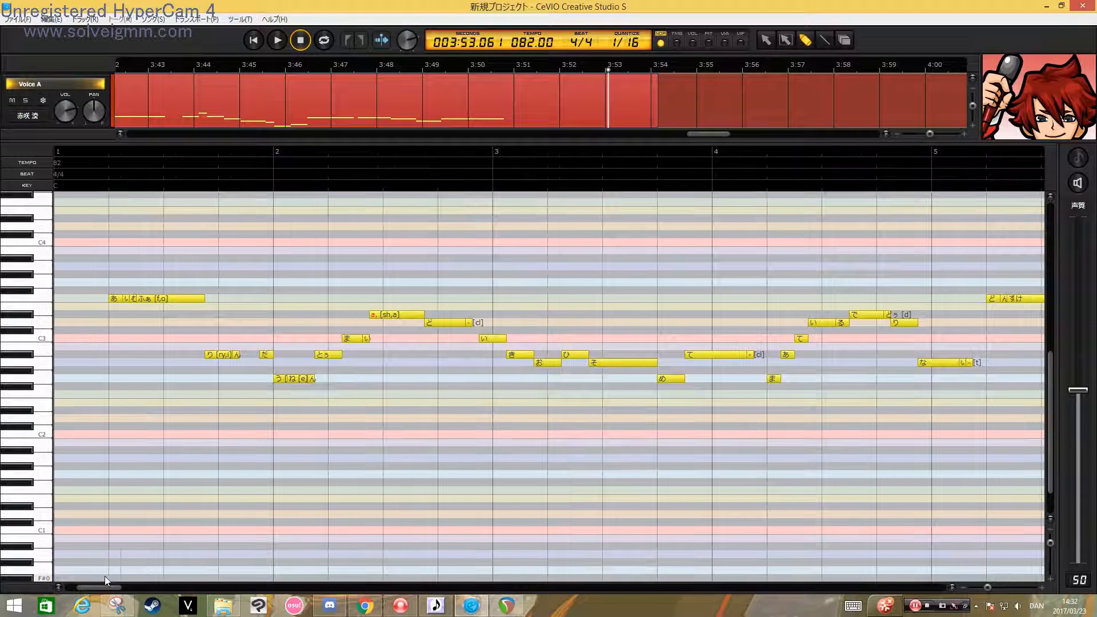
{"action": "left_click", "coordinate": [366, 339]}
{"action": "right_click", "coordinate": [366, 338]}
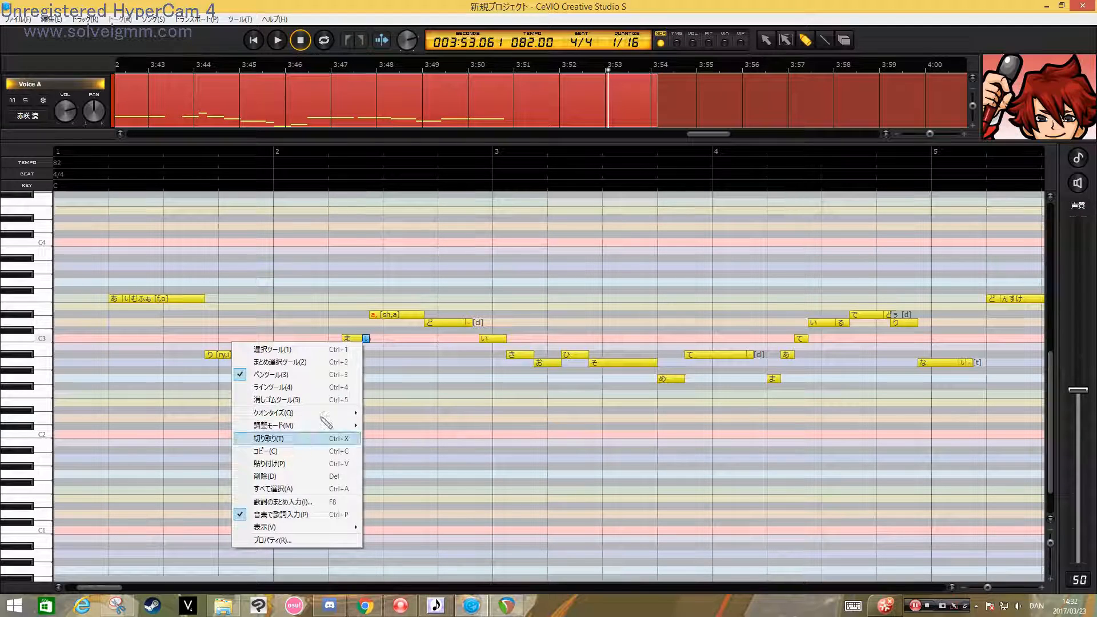
{"action": "left_click", "coordinate": [318, 434]}
{"action": "double_click", "coordinate": [362, 338]}
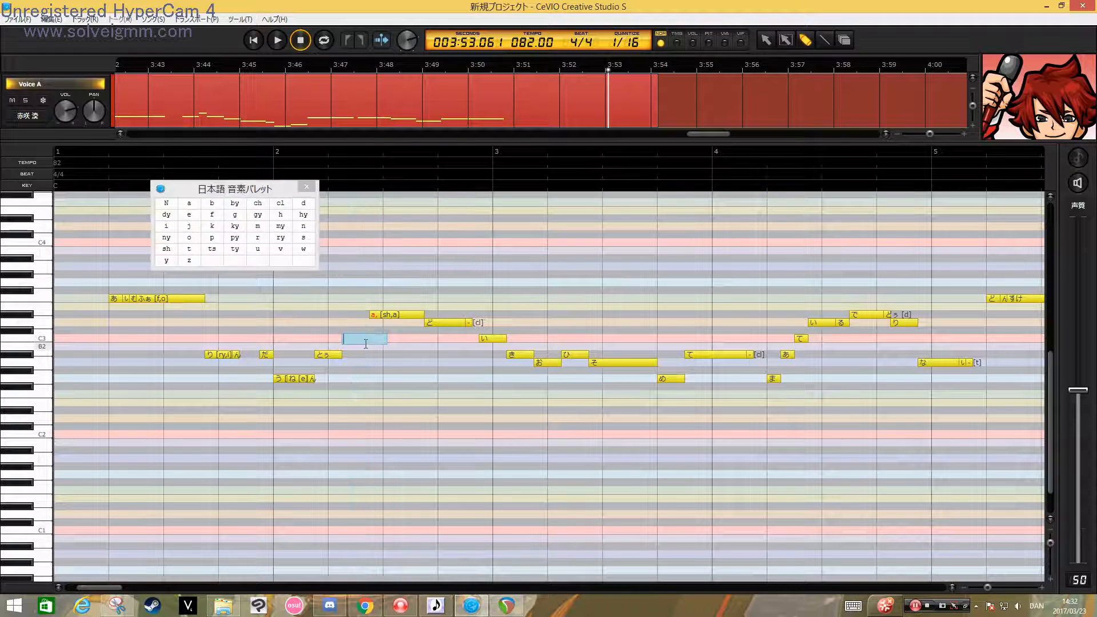
{"action": "type", "text": "i"}
{"action": "key", "text": "Return"}
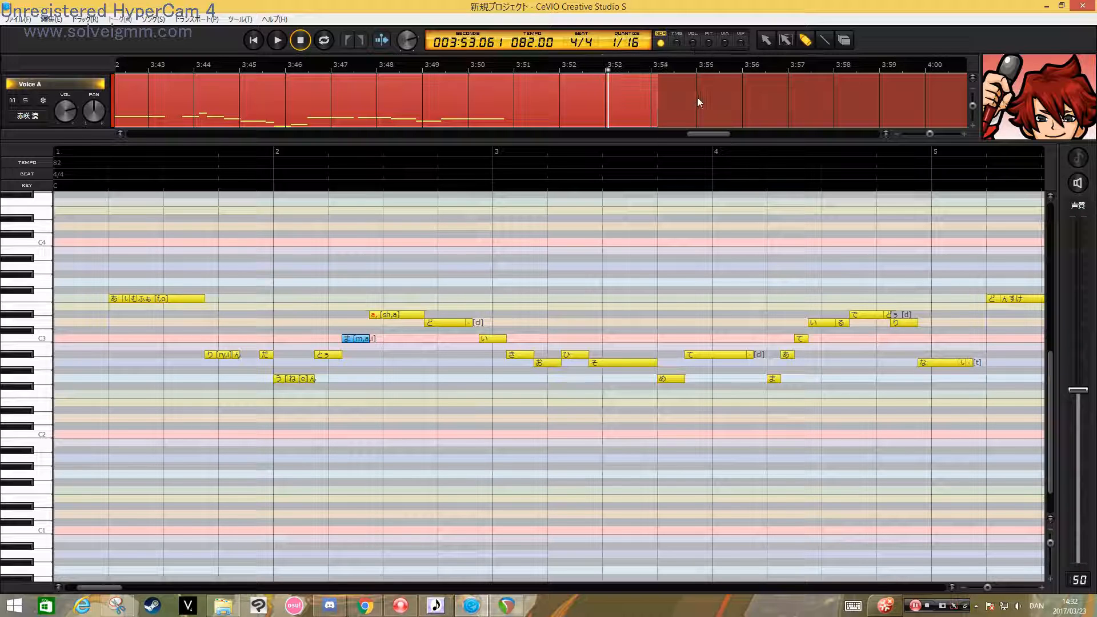
Display the track's volume curve, switch to the pitch curve, and overlay the volume curve on it
{"action": "left_click", "coordinate": [692, 42]}
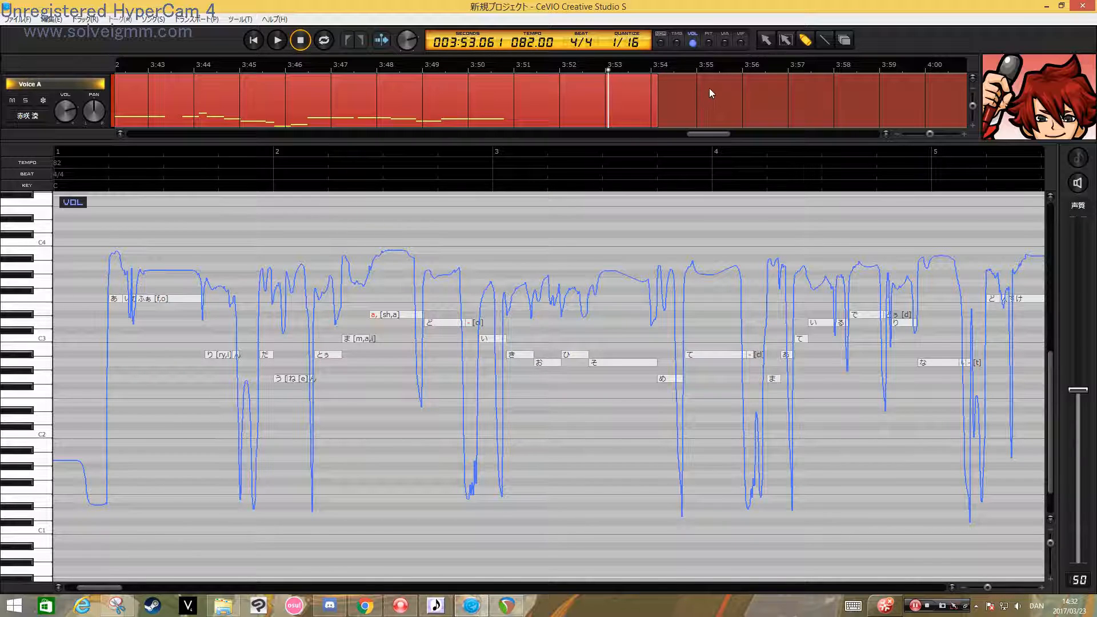
{"action": "left_click", "coordinate": [709, 42]}
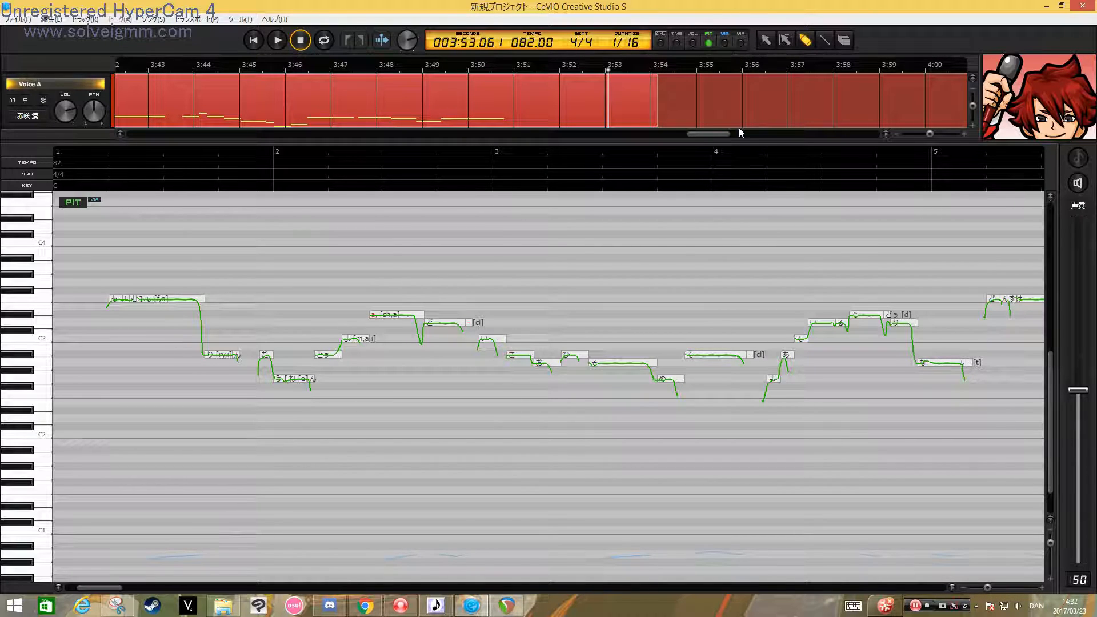
{"action": "left_click", "coordinate": [692, 35]}
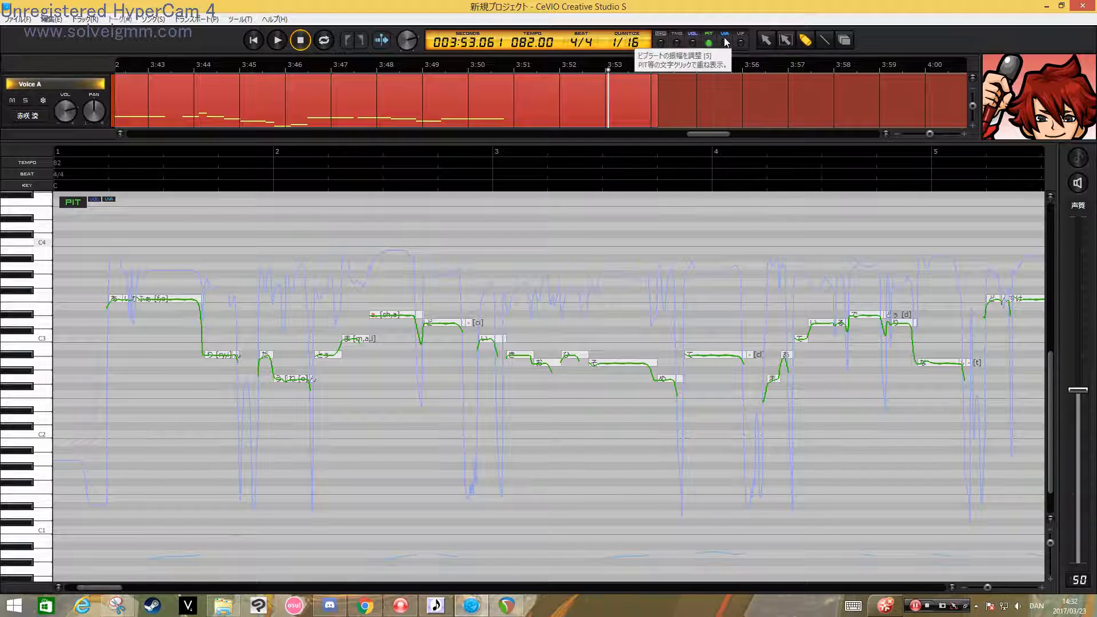
{"action": "left_click", "coordinate": [692, 38]}
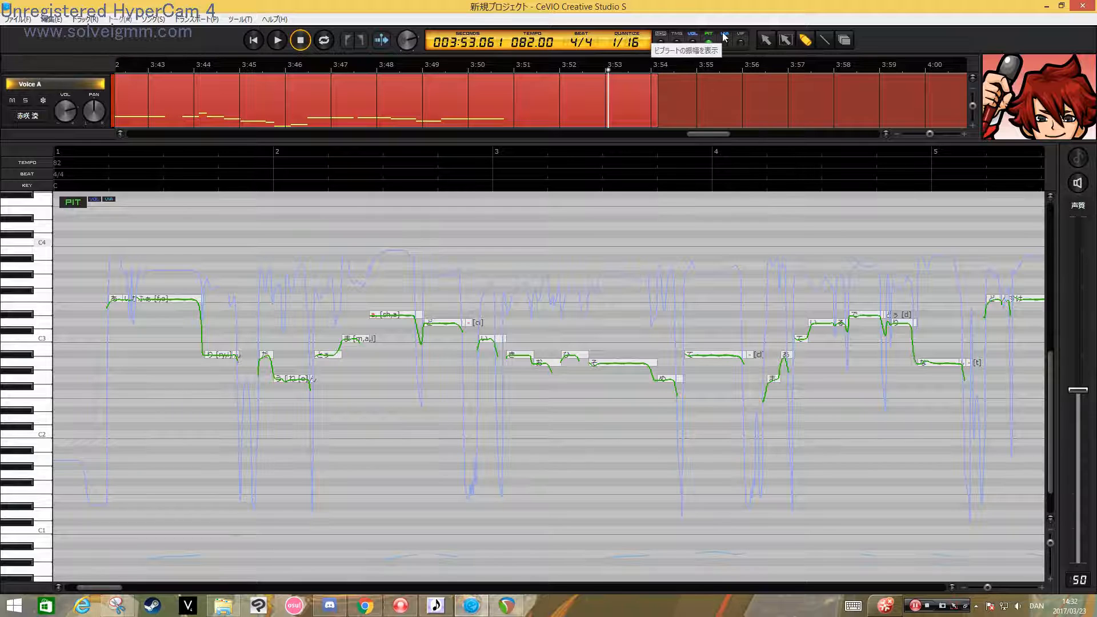
Compare the timing, volume and pitch adjustment views of the opening measures, finishing on the pitch view
{"action": "left_click", "coordinate": [677, 39]}
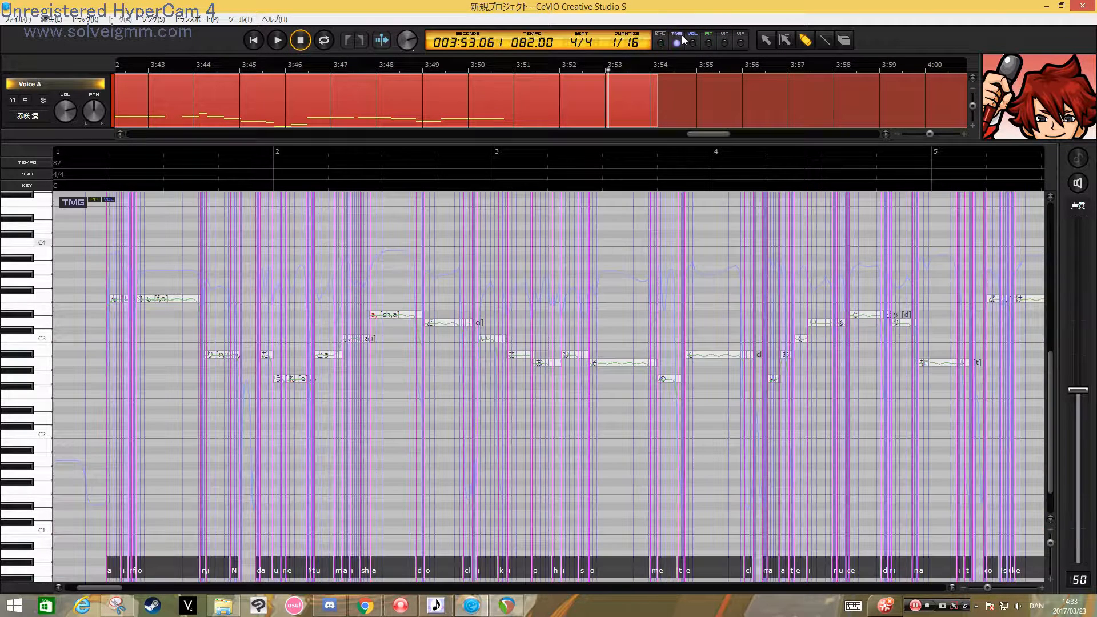
{"action": "left_click", "coordinate": [660, 34]}
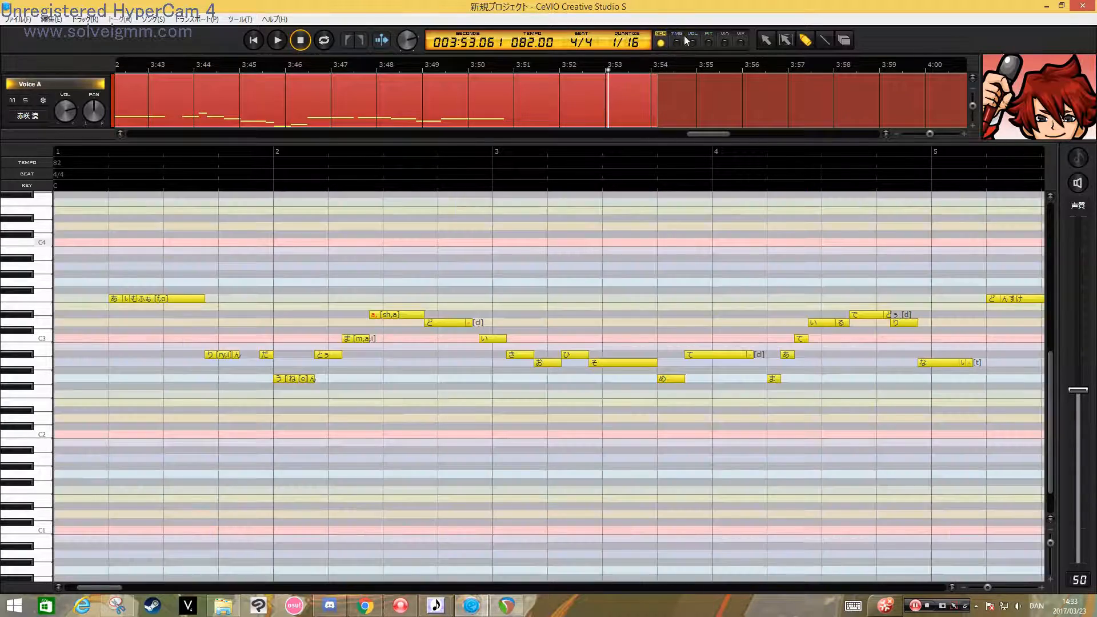
{"action": "left_click", "coordinate": [681, 34]}
{"action": "left_click", "coordinate": [696, 35]}
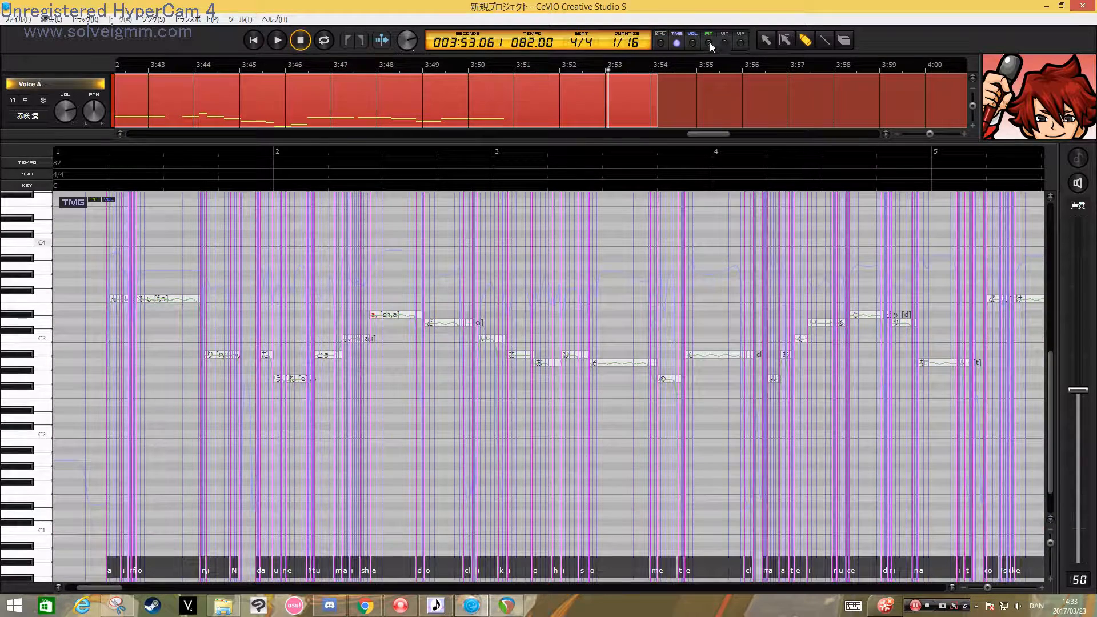
{"action": "left_click", "coordinate": [709, 42]}
{"action": "left_click", "coordinate": [692, 42]}
{"action": "left_click", "coordinate": [677, 44]}
{"action": "left_click", "coordinate": [708, 44]}
{"action": "left_click", "coordinate": [691, 43]}
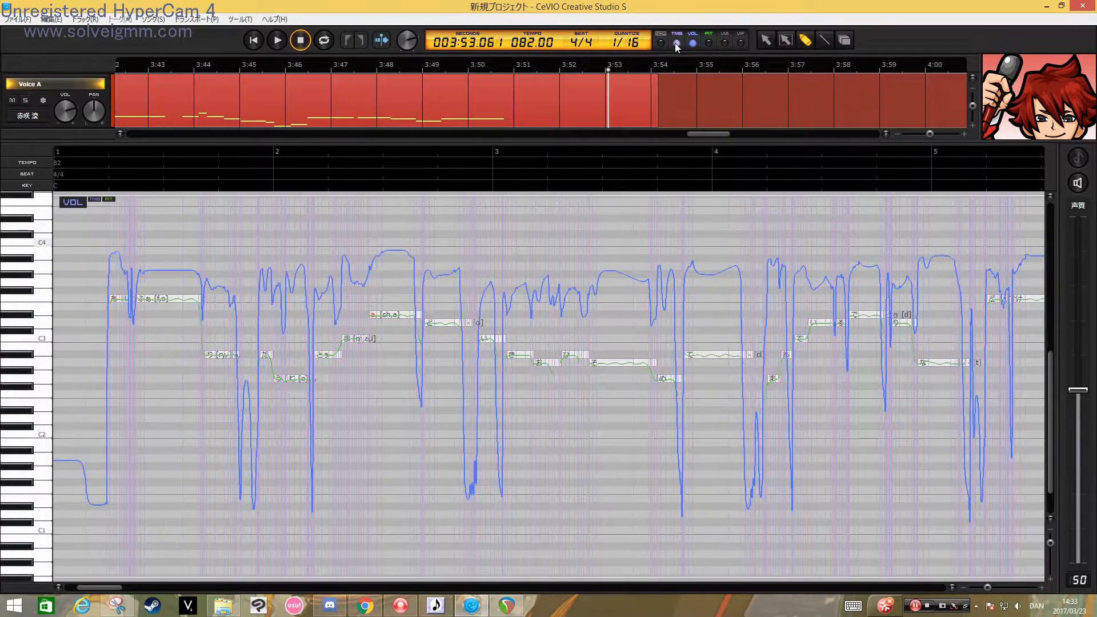
{"action": "left_click", "coordinate": [677, 43]}
{"action": "left_click", "coordinate": [692, 42]}
{"action": "left_click", "coordinate": [708, 42]}
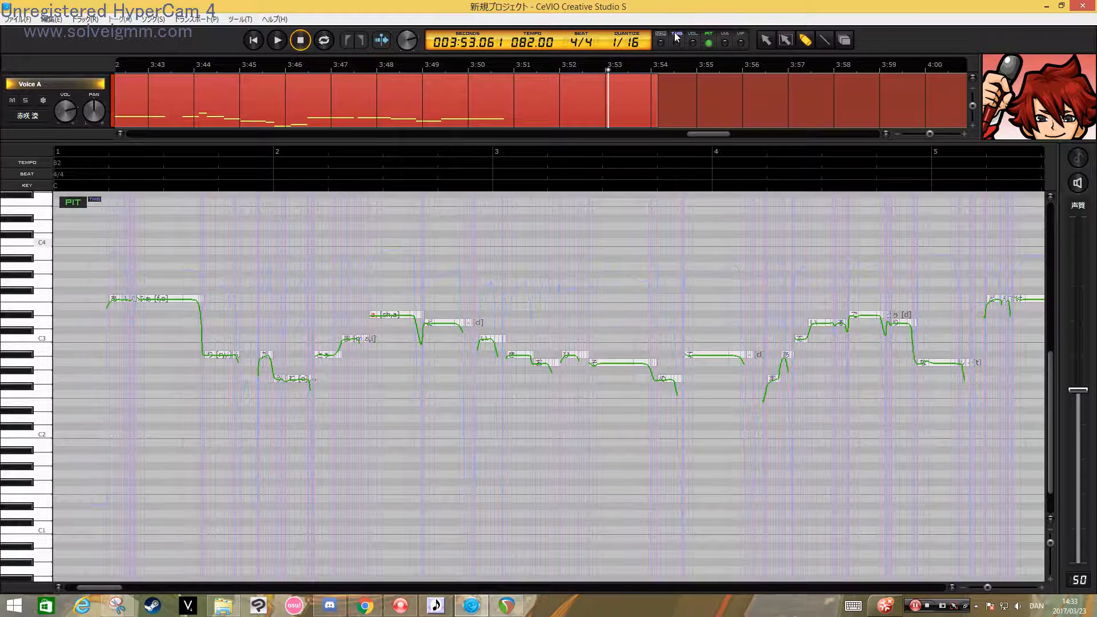
Set the piano roll background of the adjustment screen to ブラック (black) in the song options
{"action": "left_click", "coordinate": [240, 18]}
{"action": "left_click", "coordinate": [228, 32]}
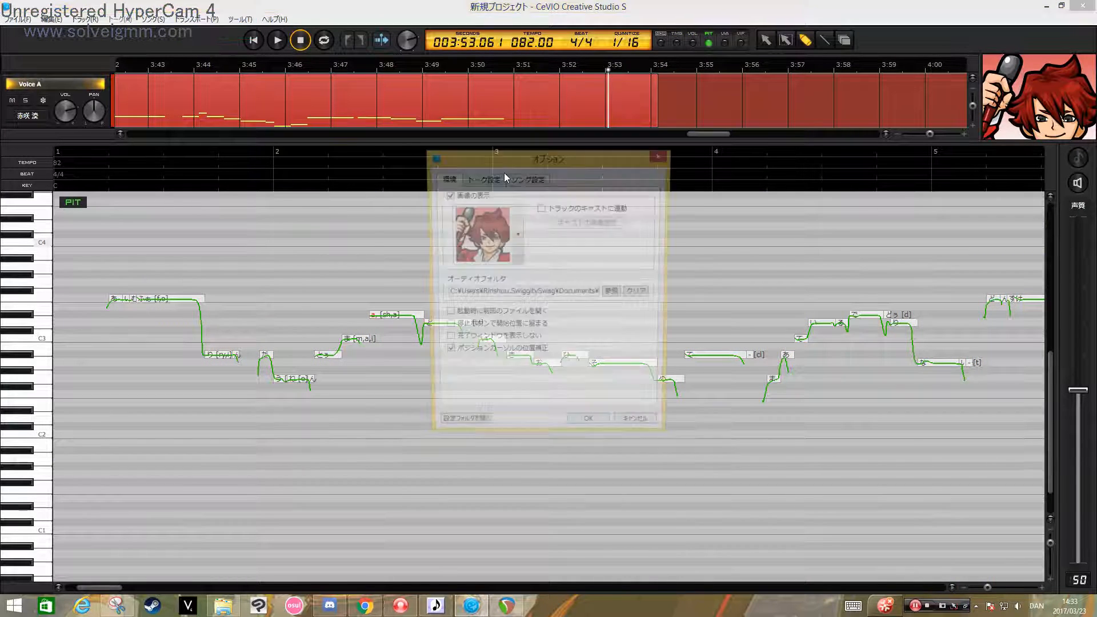
{"action": "left_click", "coordinate": [529, 180]}
{"action": "left_click", "coordinate": [581, 327]}
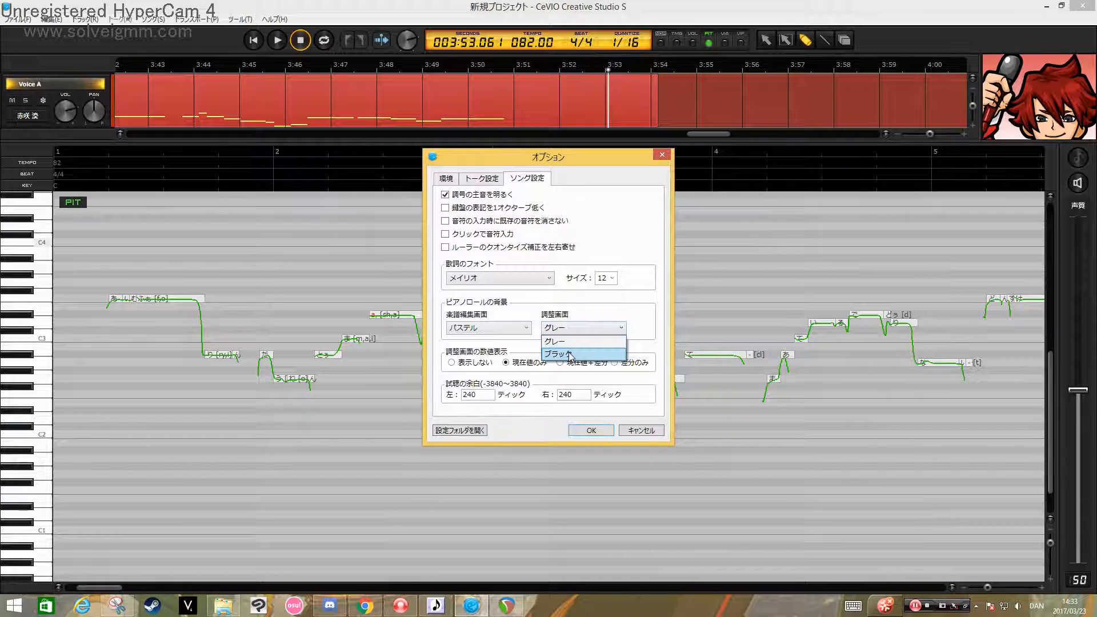
{"action": "left_click", "coordinate": [570, 355]}
{"action": "left_click", "coordinate": [585, 430]}
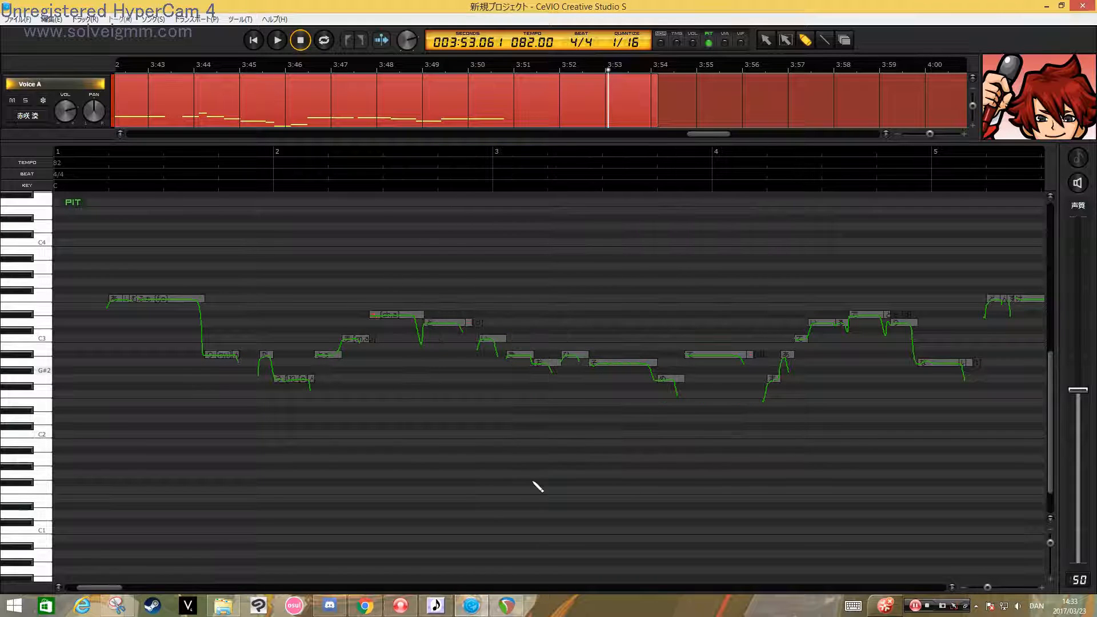
Place the playback cursor near the start of measure 1 and switch to the timing adjustment view
{"action": "left_click_drag", "start_coordinate": [102, 588], "coordinate": [100, 588]}
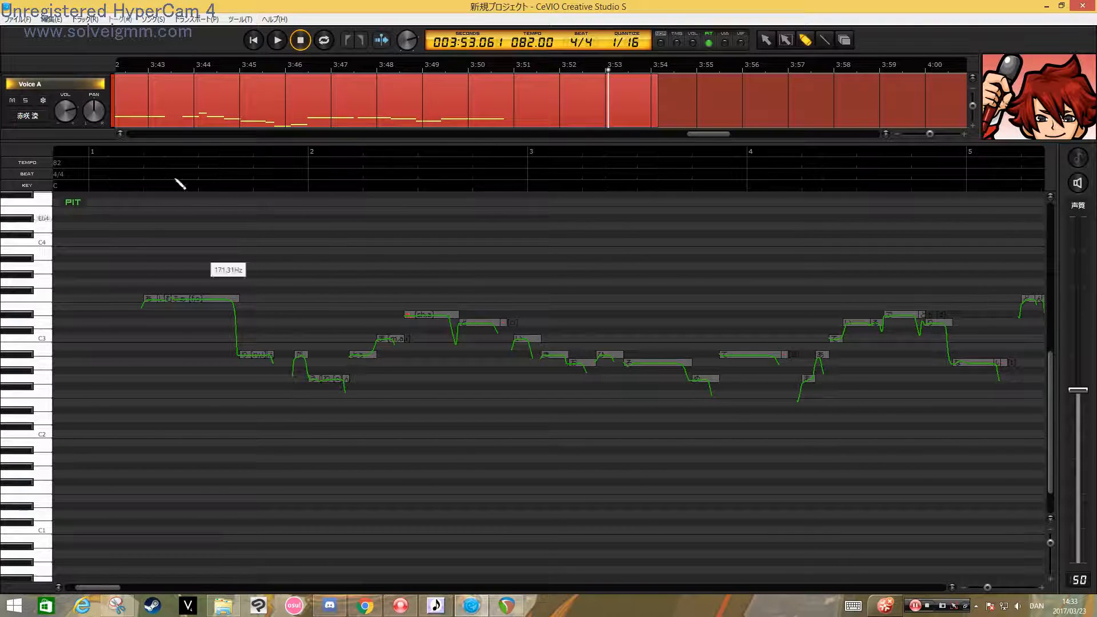
{"action": "left_click", "coordinate": [122, 153]}
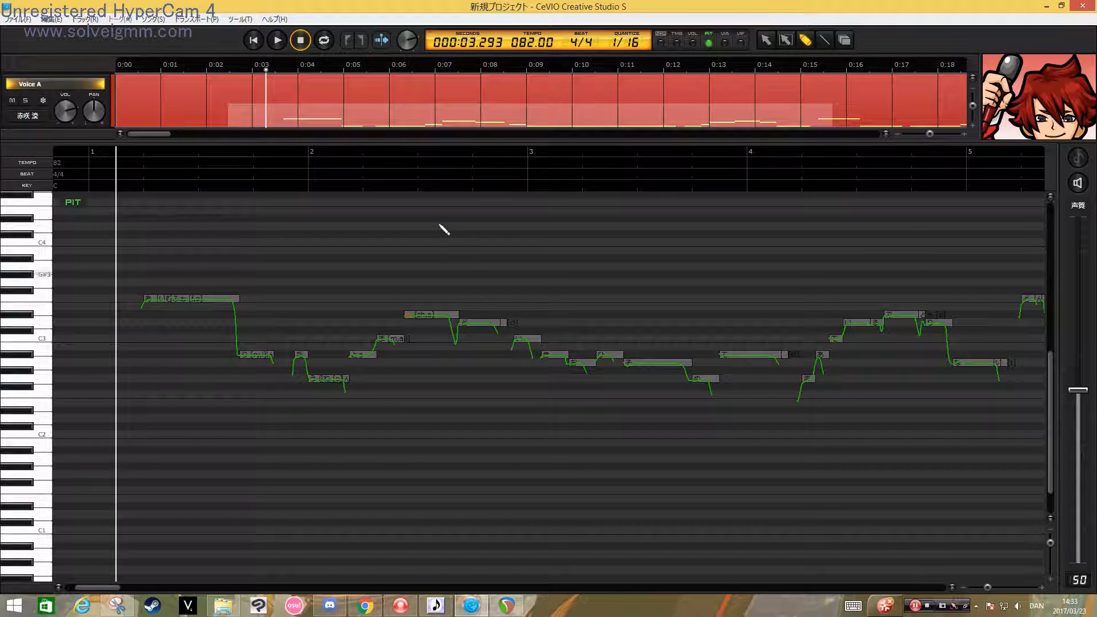
{"action": "left_click", "coordinate": [690, 45]}
{"action": "left_click", "coordinate": [678, 43]}
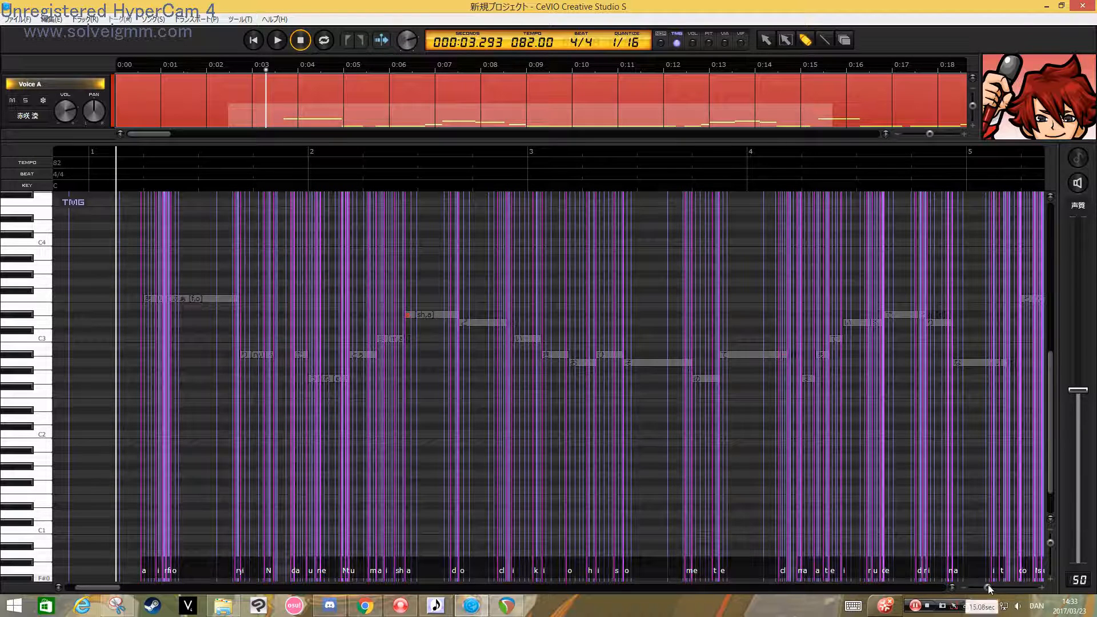
Try to shift the timing lines of the s phoneme in measure 3 to an earlier position
{"action": "left_click_drag", "start_coordinate": [989, 588], "coordinate": [993, 586]}
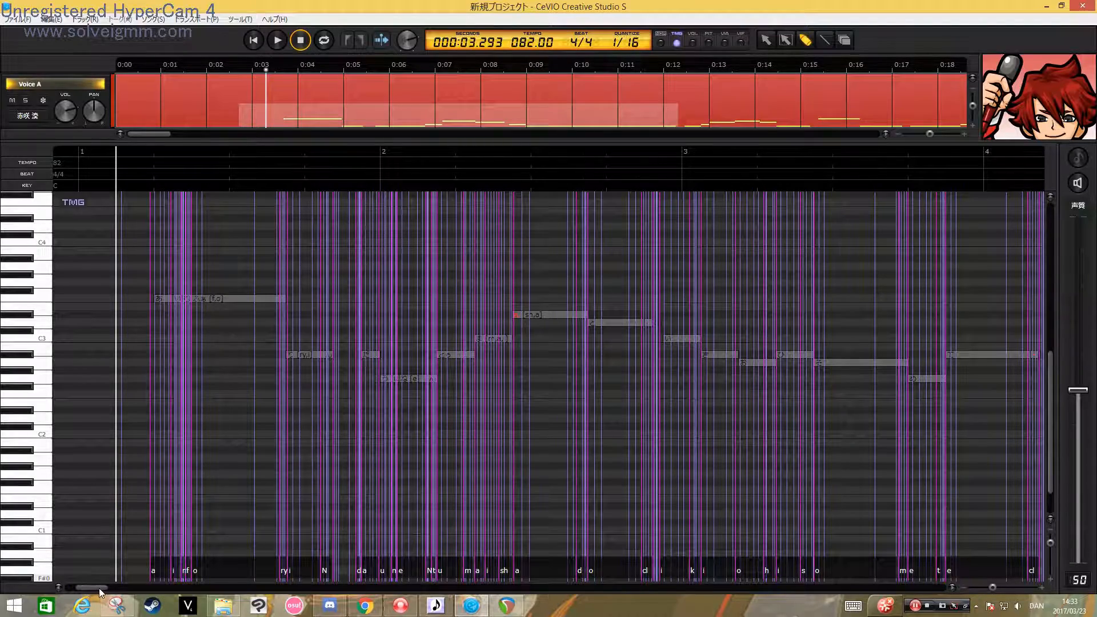
{"action": "mouse_move", "coordinate": [99, 588]}
{"action": "left_mouse_down"}
{"action": "mouse_move", "coordinate": [135, 588]}
{"action": "mouse_move", "coordinate": [110, 589]}
{"action": "left_mouse_up"}
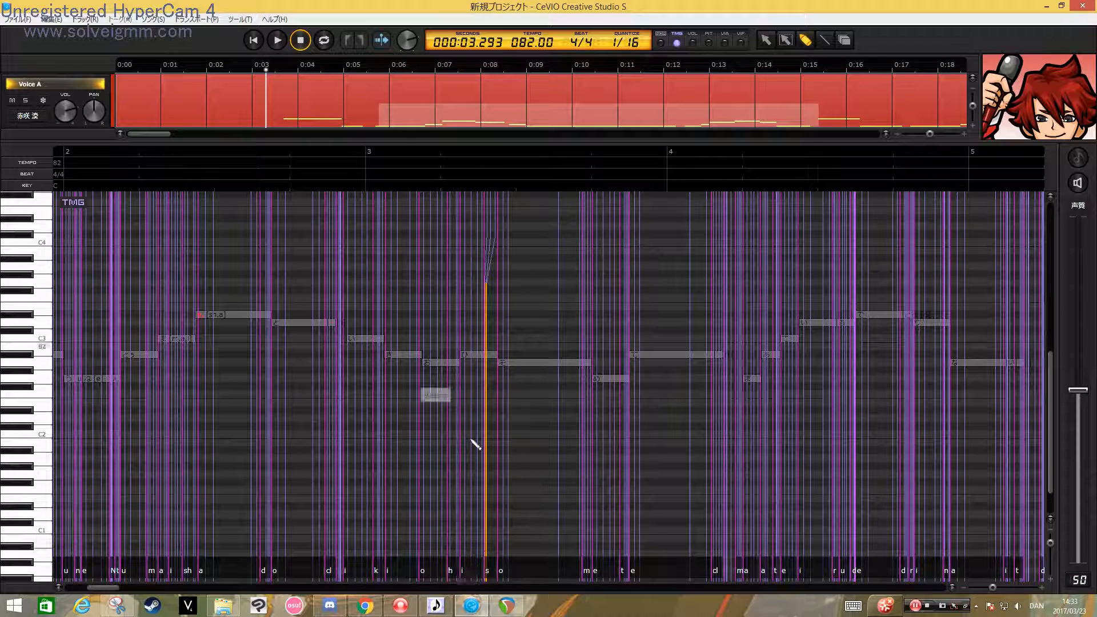
{"action": "left_click_drag", "start_coordinate": [499, 474], "coordinate": [477, 509]}
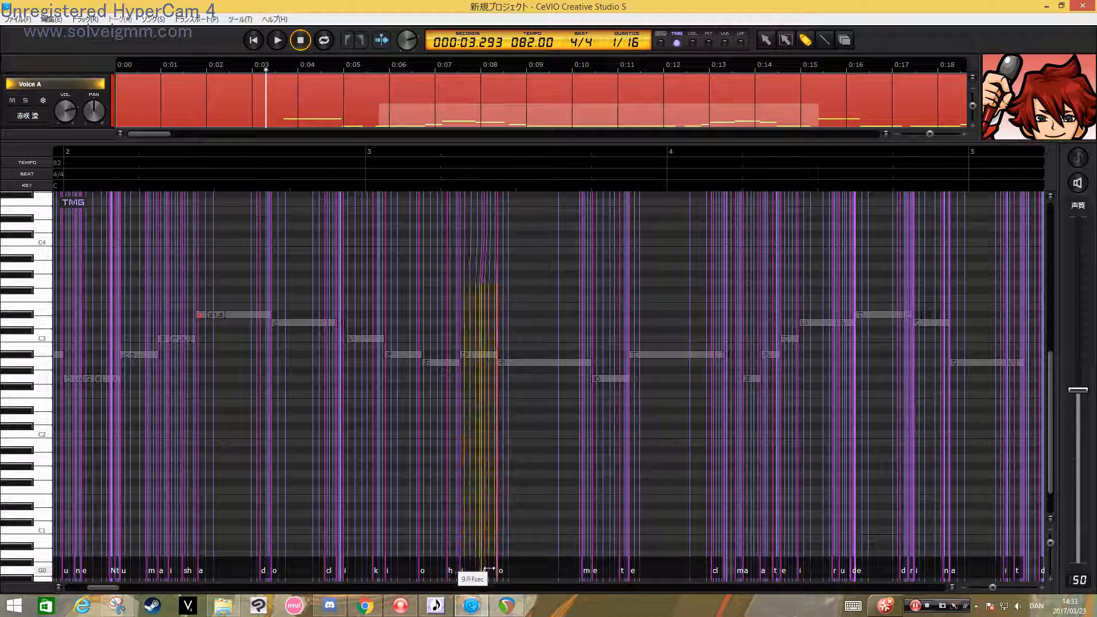
{"action": "left_click_drag", "start_coordinate": [483, 570], "coordinate": [480, 569]}
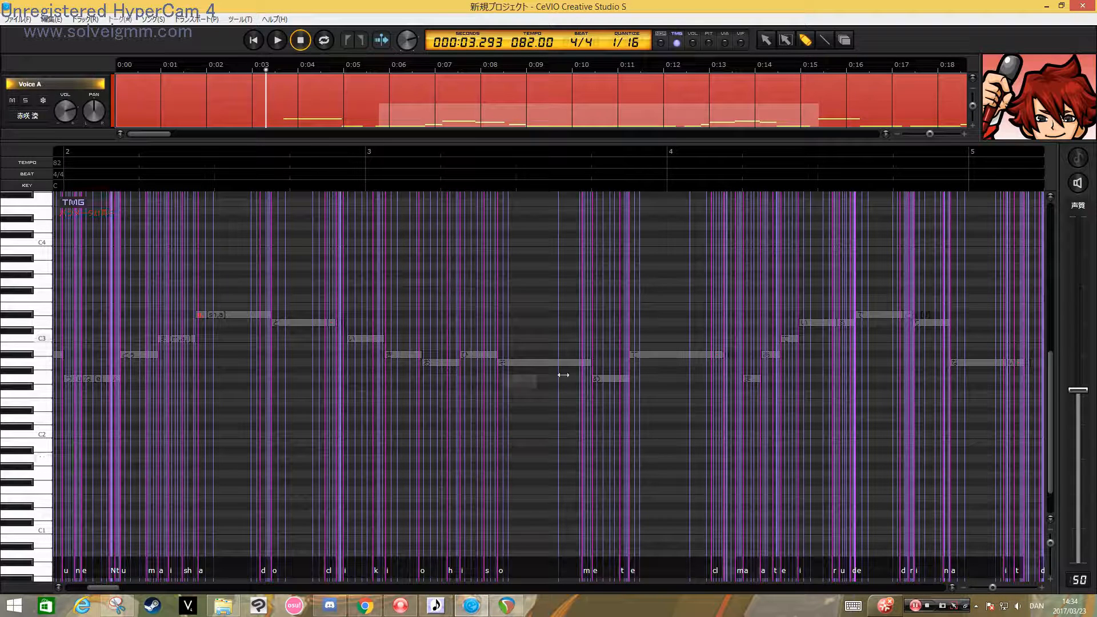
Move the s phoneme in measure 3 earlier in the timing view, playing the passage before and after the change
{"action": "key", "text": "space"}
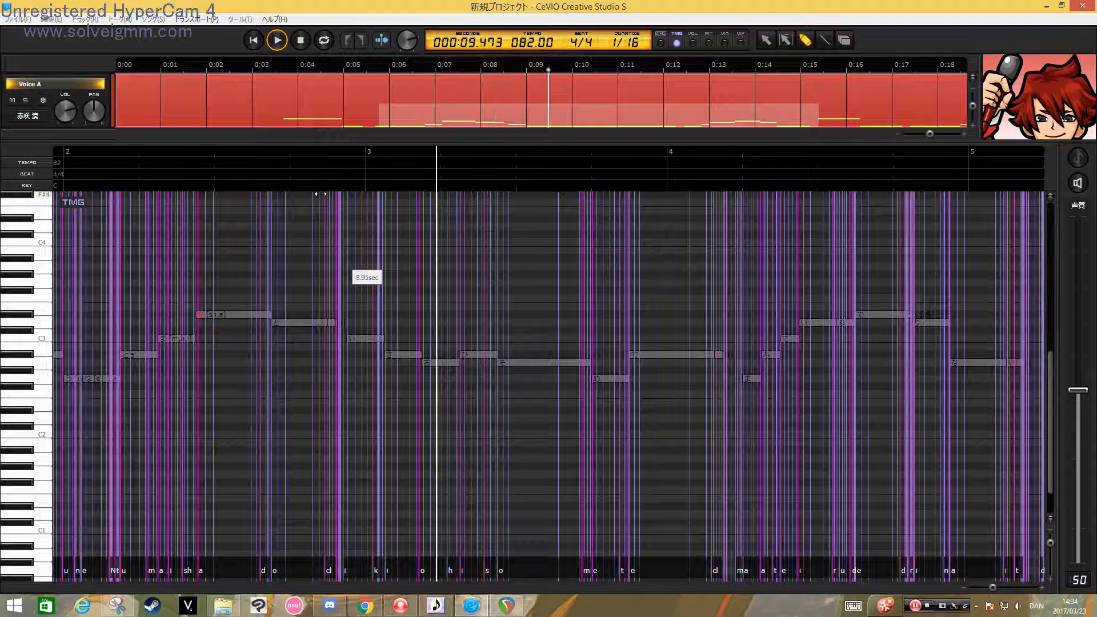
{"action": "key", "text": "space"}
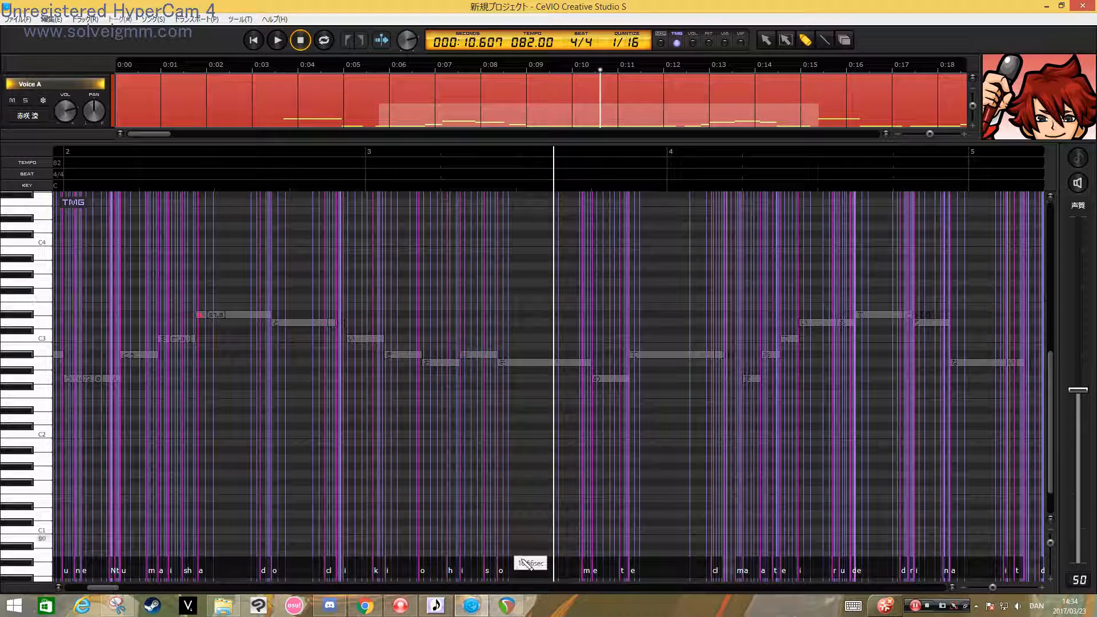
{"action": "left_click_drag", "start_coordinate": [486, 566], "coordinate": [468, 568]}
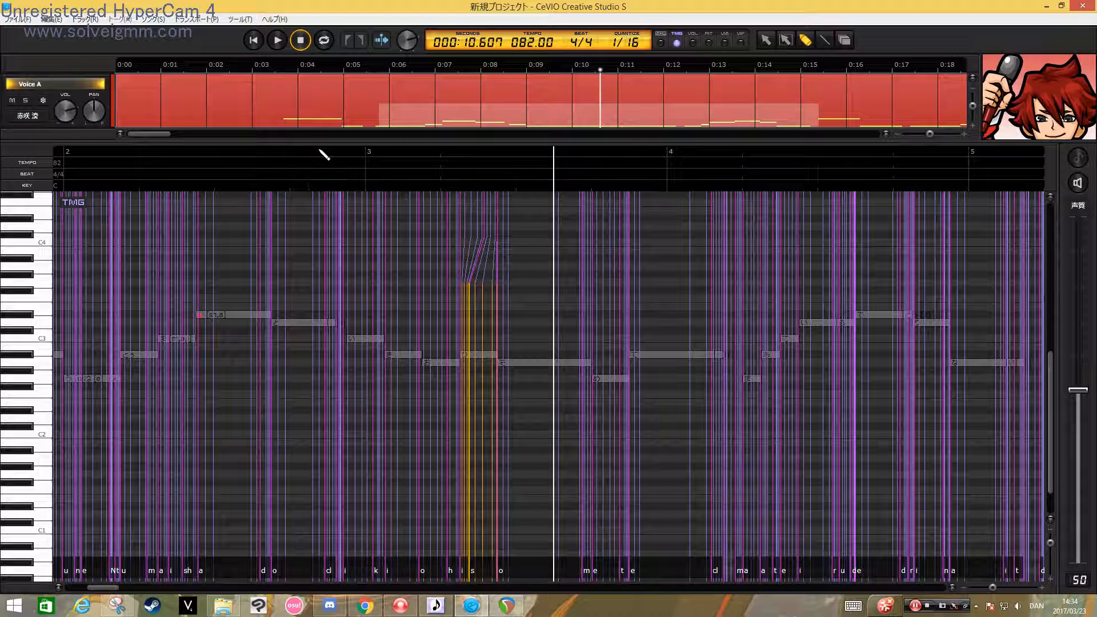
{"action": "key", "text": "space"}
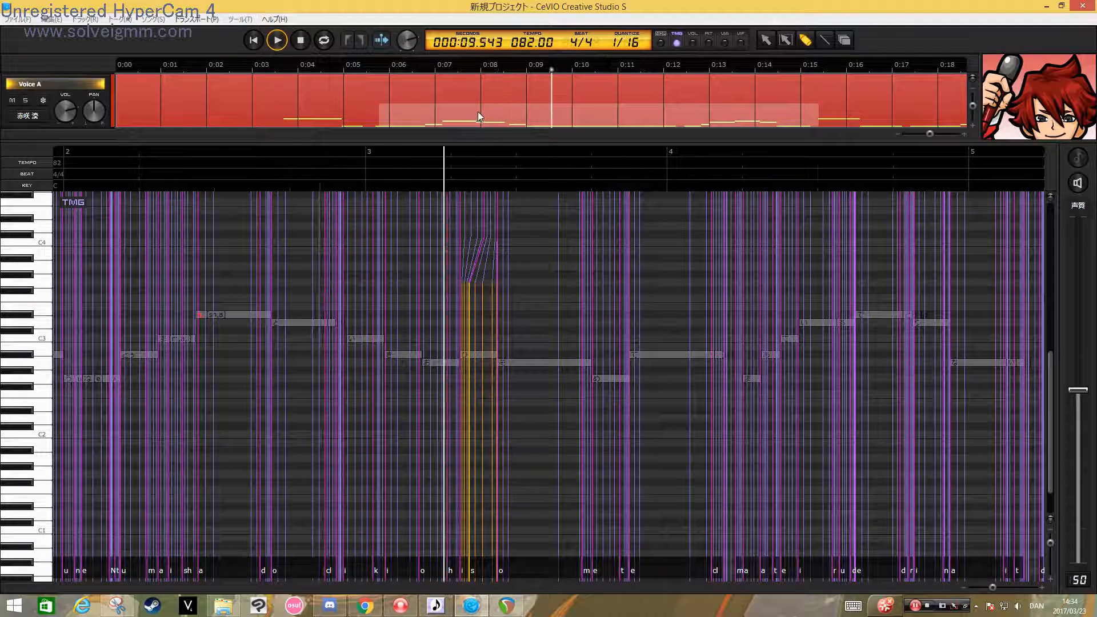
{"action": "key", "text": "space"}
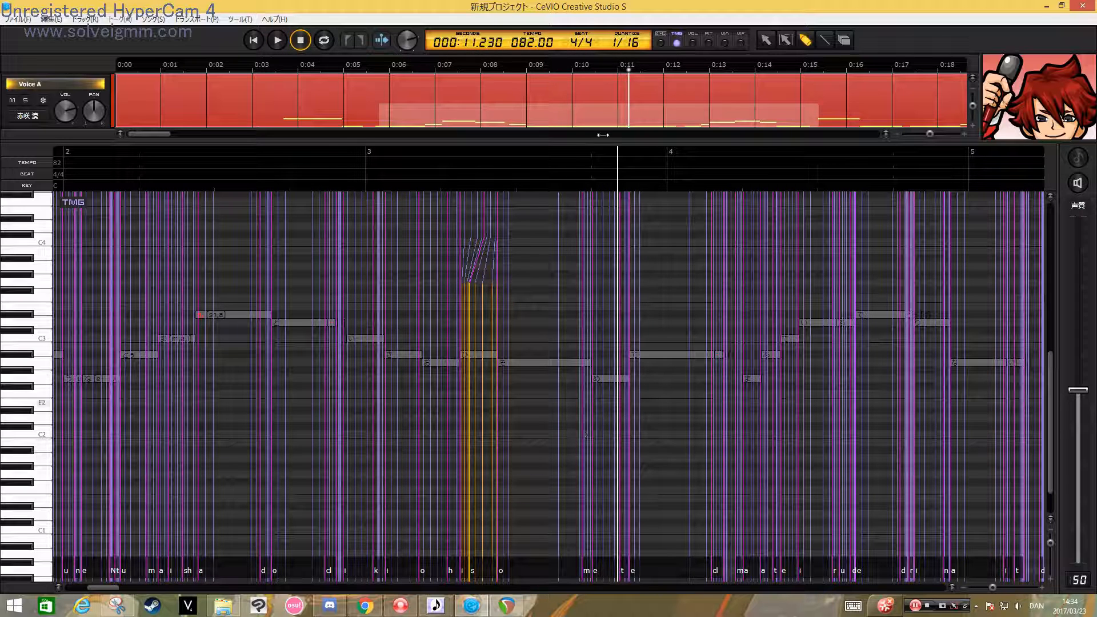
In the score view, shorten the め note, add a short note after it with phoneme t, and give the following て note phoneme e
{"action": "left_click", "coordinate": [662, 43]}
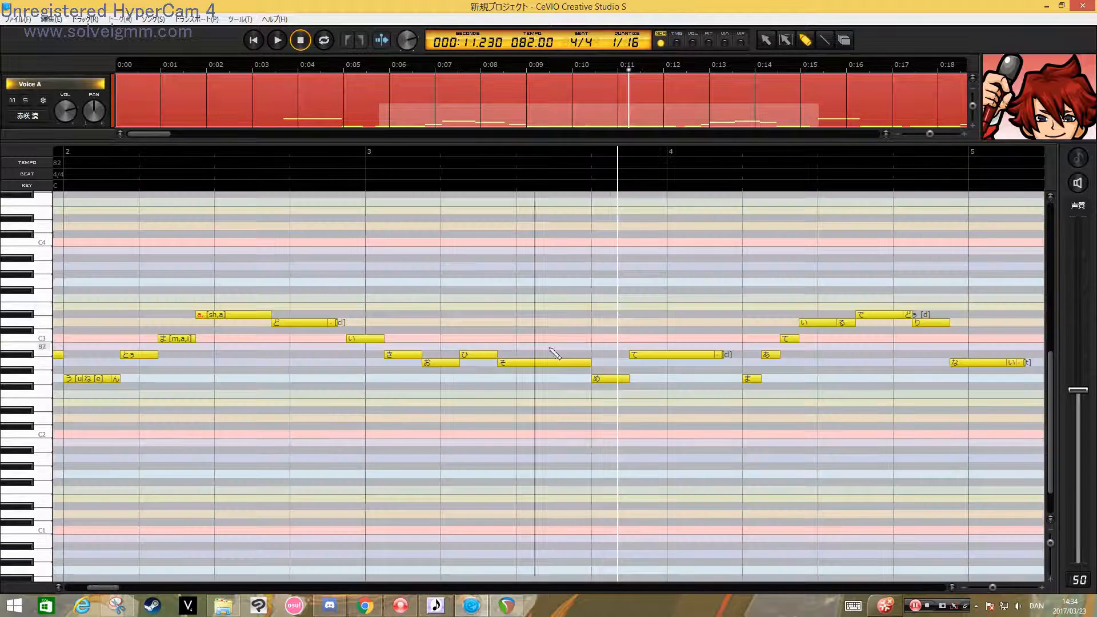
{"action": "mouse_move", "coordinate": [628, 378]}
{"action": "left_mouse_down"}
{"action": "mouse_move", "coordinate": [611, 379]}
{"action": "mouse_move", "coordinate": [628, 381]}
{"action": "left_mouse_up"}
{"action": "double_click", "coordinate": [617, 381]}
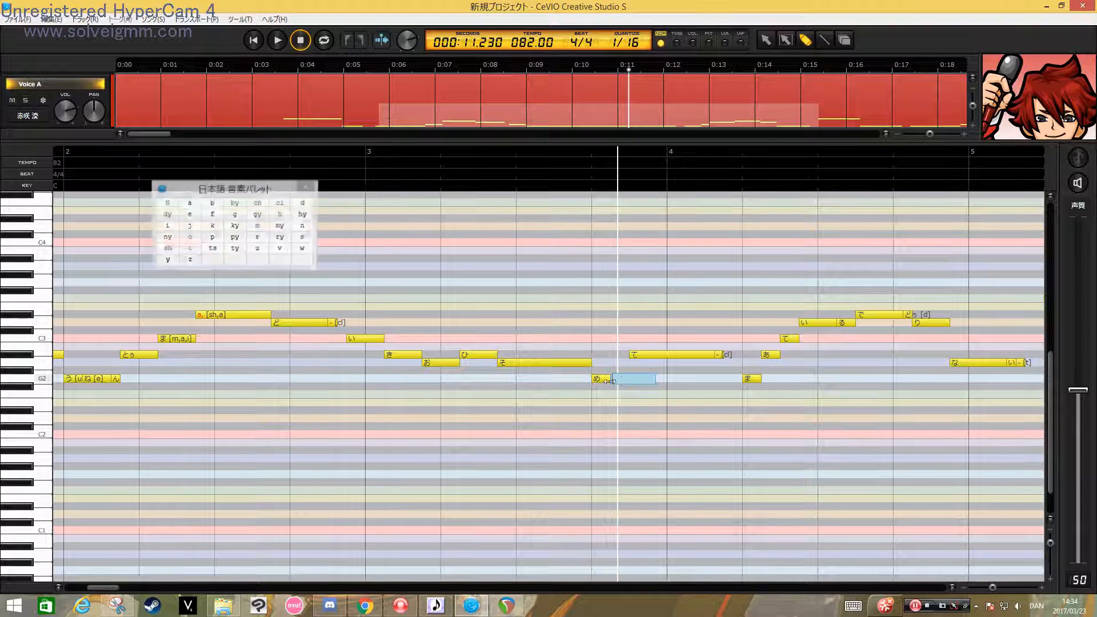
{"action": "left_click", "coordinate": [191, 250]}
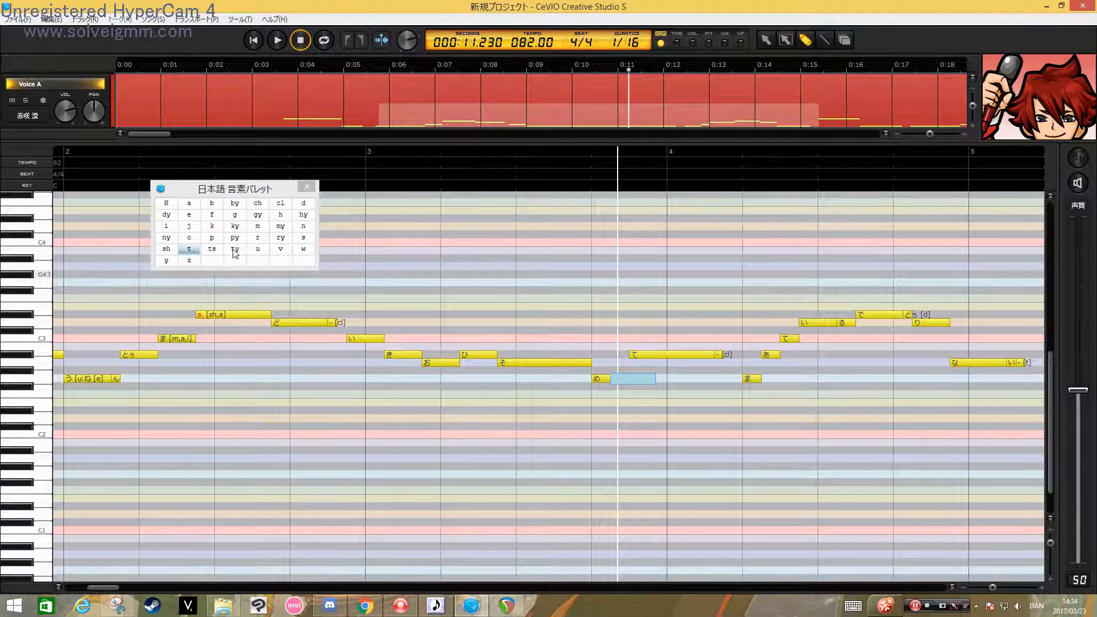
{"action": "double_click", "coordinate": [647, 354]}
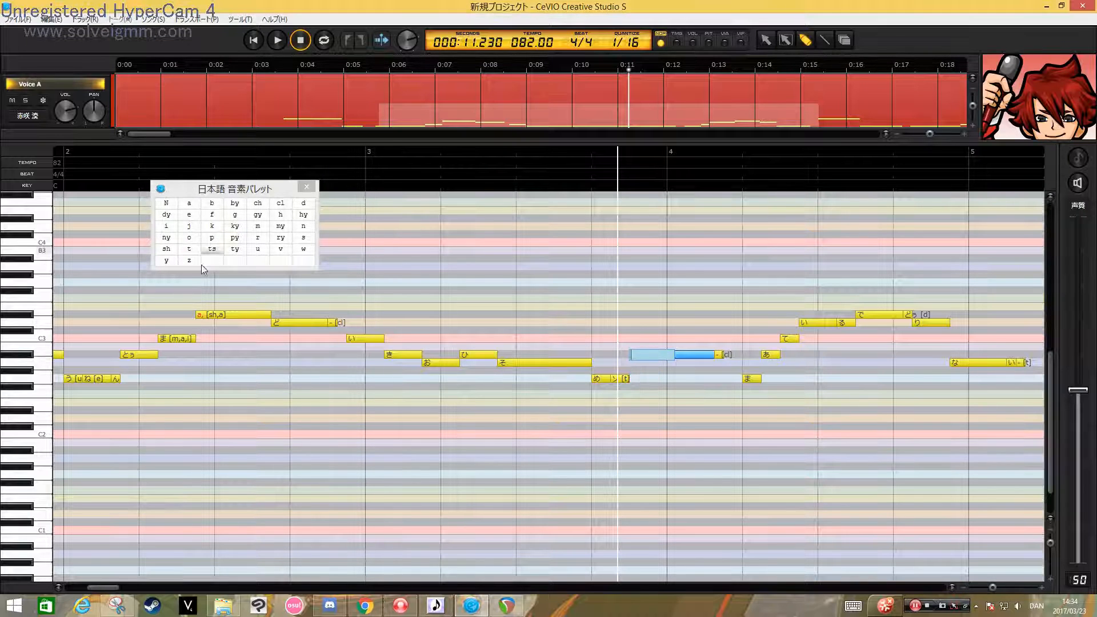
{"action": "left_click", "coordinate": [189, 215]}
{"action": "key", "text": "Return"}
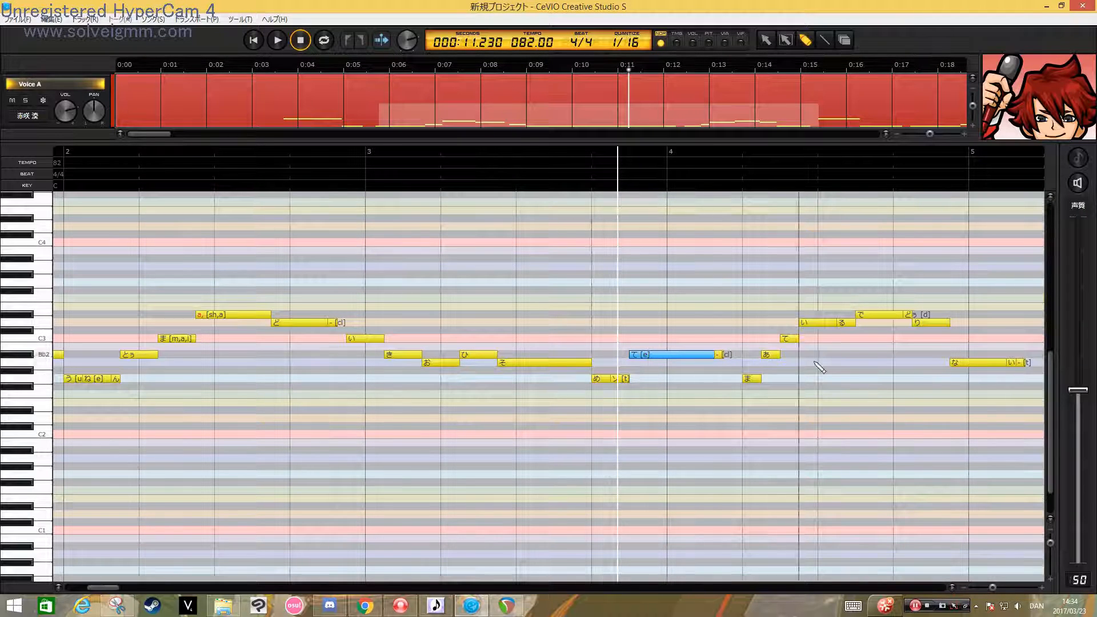
Play the passage from late measure 3 into measure 4, and undo the split め note and its phoneme edits
{"action": "left_click", "coordinate": [561, 153]}
{"action": "key", "text": "space"}
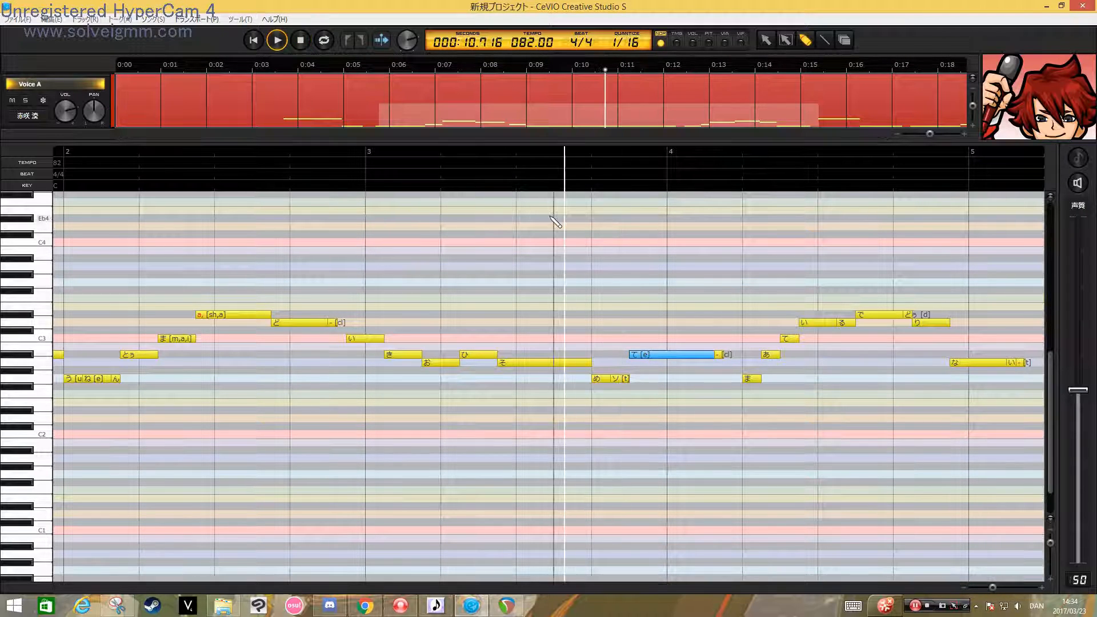
{"action": "key", "text": "space"}
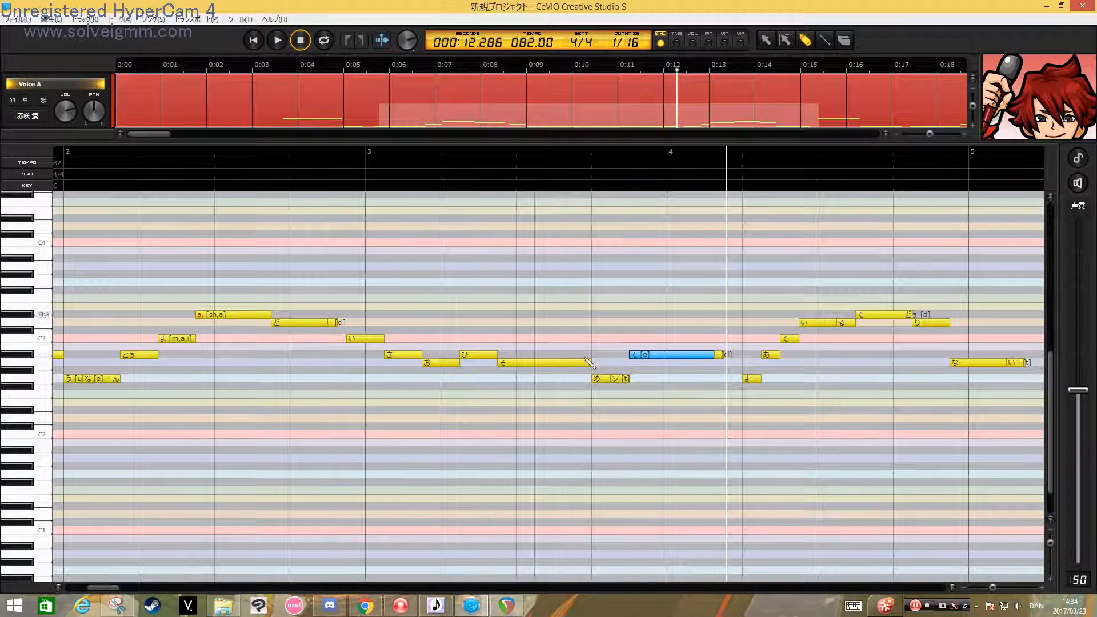
{"action": "left_click", "coordinate": [623, 411]}
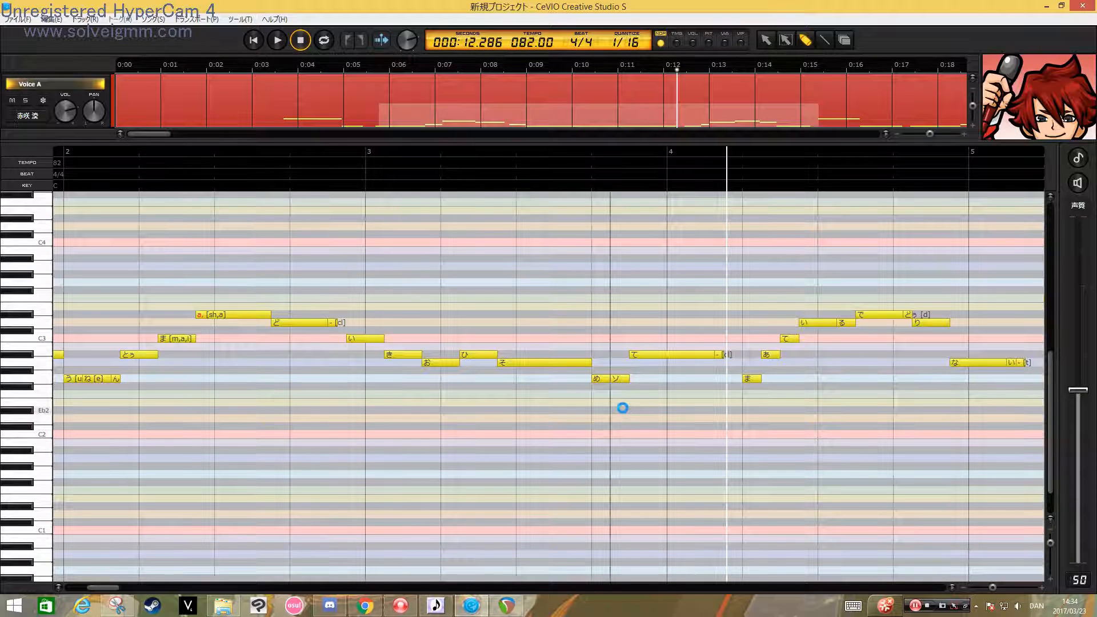
{"action": "key", "text": "ctrl+z"}
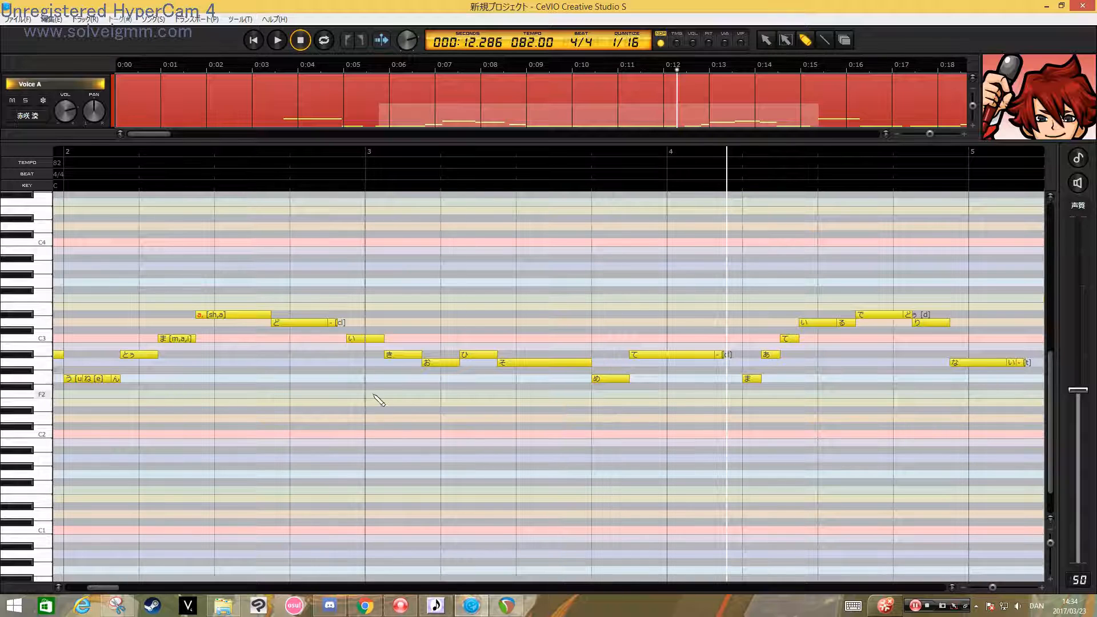
Examine the volume curve across measures 1 to 5 with the playback cursor on the め note, and switch to the vibrato amplitude view
{"action": "left_click", "coordinate": [695, 43]}
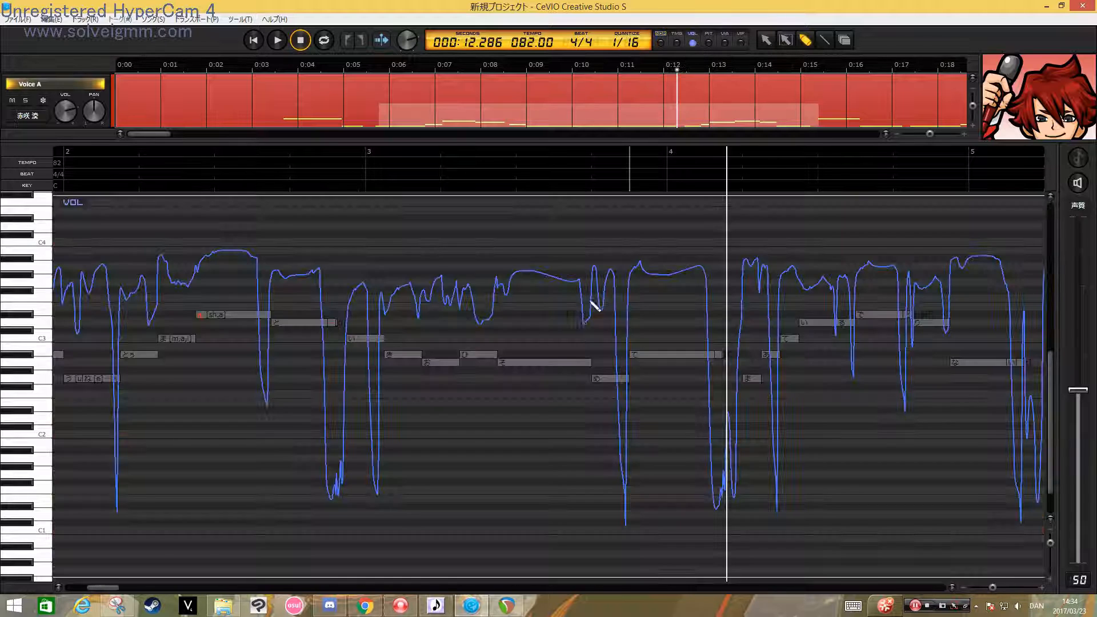
{"action": "mouse_move", "coordinate": [108, 589]}
{"action": "left_mouse_down"}
{"action": "mouse_move", "coordinate": [79, 595]}
{"action": "mouse_move", "coordinate": [97, 596]}
{"action": "left_mouse_up"}
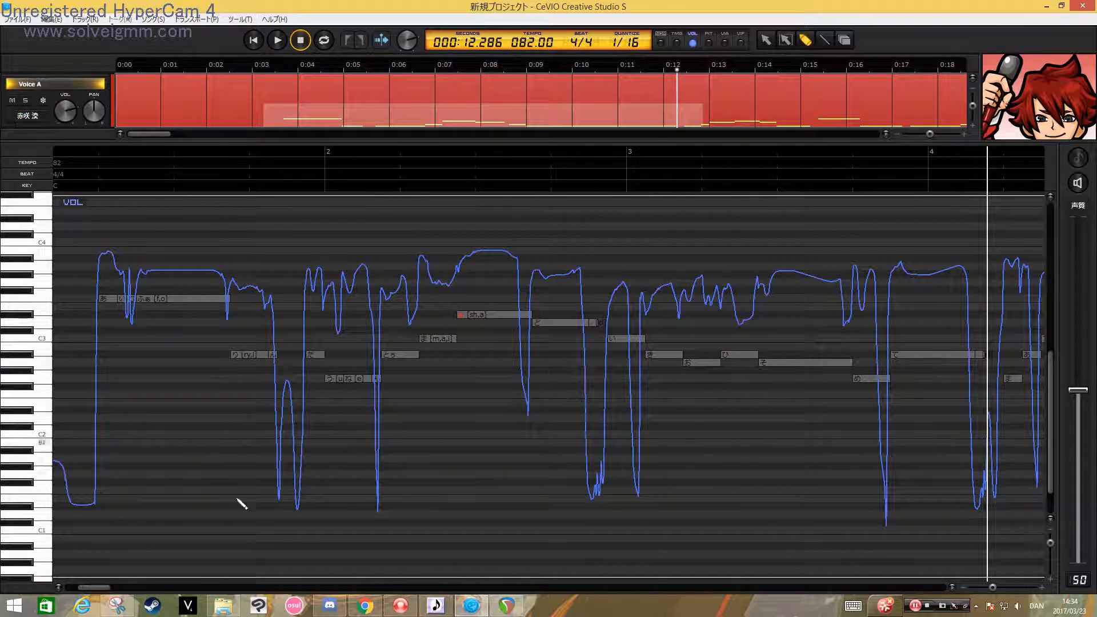
{"action": "left_click_drag", "start_coordinate": [97, 586], "coordinate": [107, 587]}
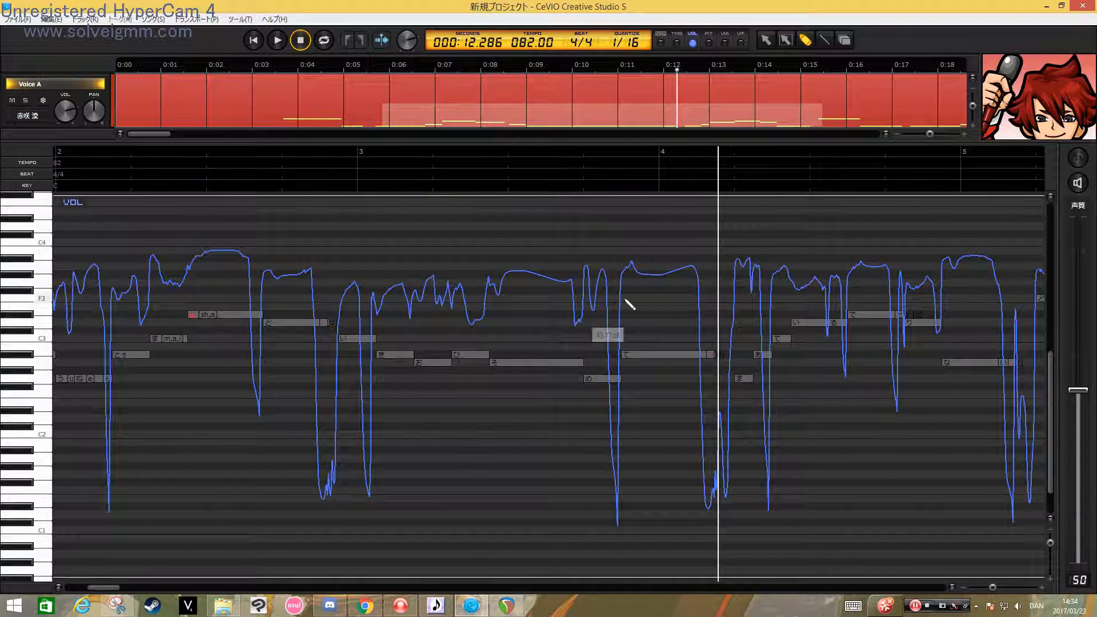
{"action": "mouse_move", "coordinate": [102, 591]}
{"action": "left_mouse_down"}
{"action": "mouse_move", "coordinate": [92, 592]}
{"action": "mouse_move", "coordinate": [110, 591]}
{"action": "left_mouse_up"}
{"action": "left_click", "coordinate": [381, 173]}
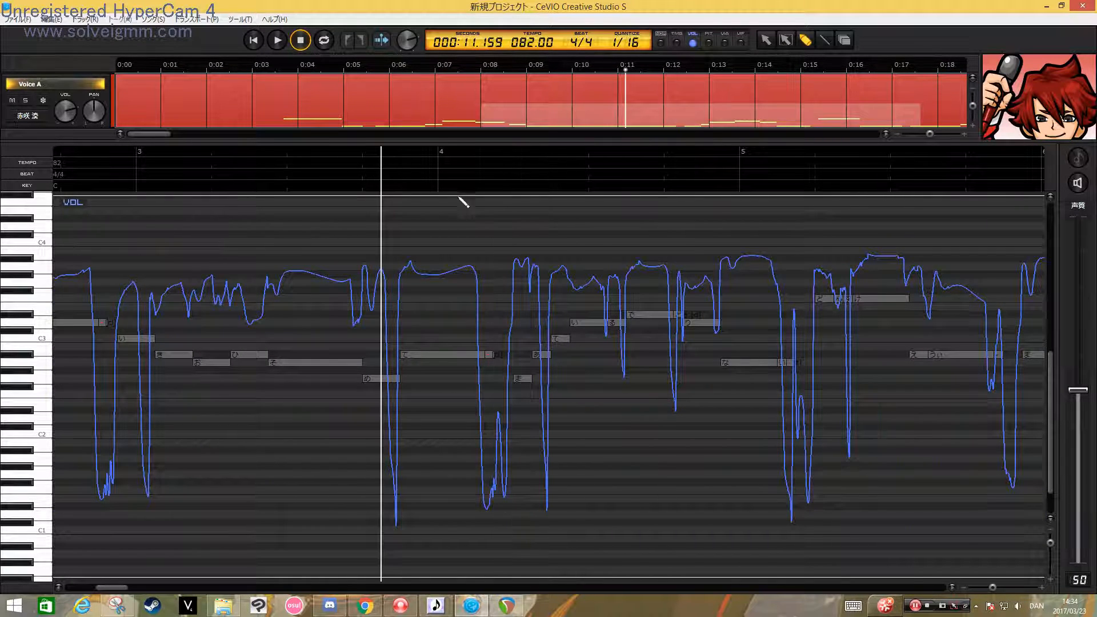
{"action": "left_click_drag", "start_coordinate": [993, 591], "coordinate": [1005, 589]}
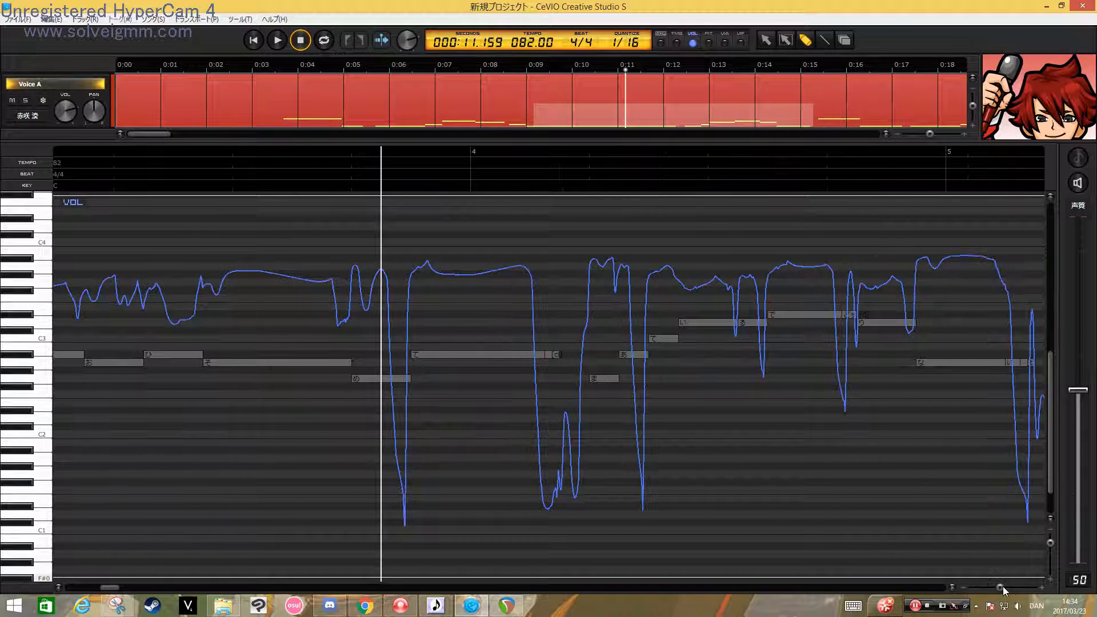
{"action": "left_click", "coordinate": [731, 47]}
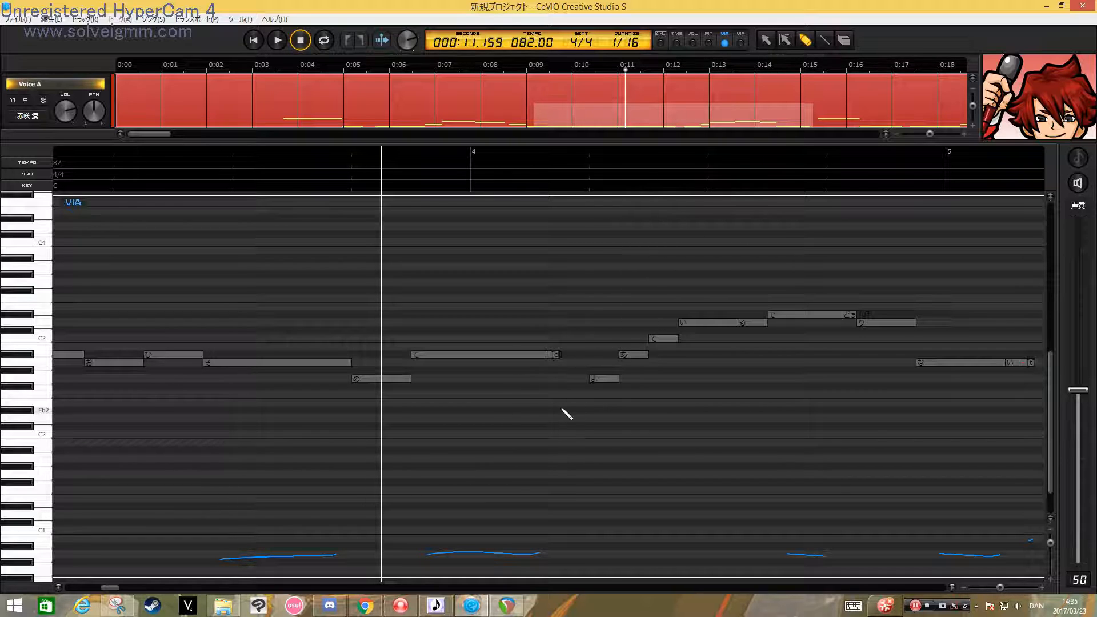
Switch to UTAU, draw a long あ note on C4 from the start of the project, and enable vibrato in its pitch control settings
{"action": "left_click", "coordinate": [435, 605]}
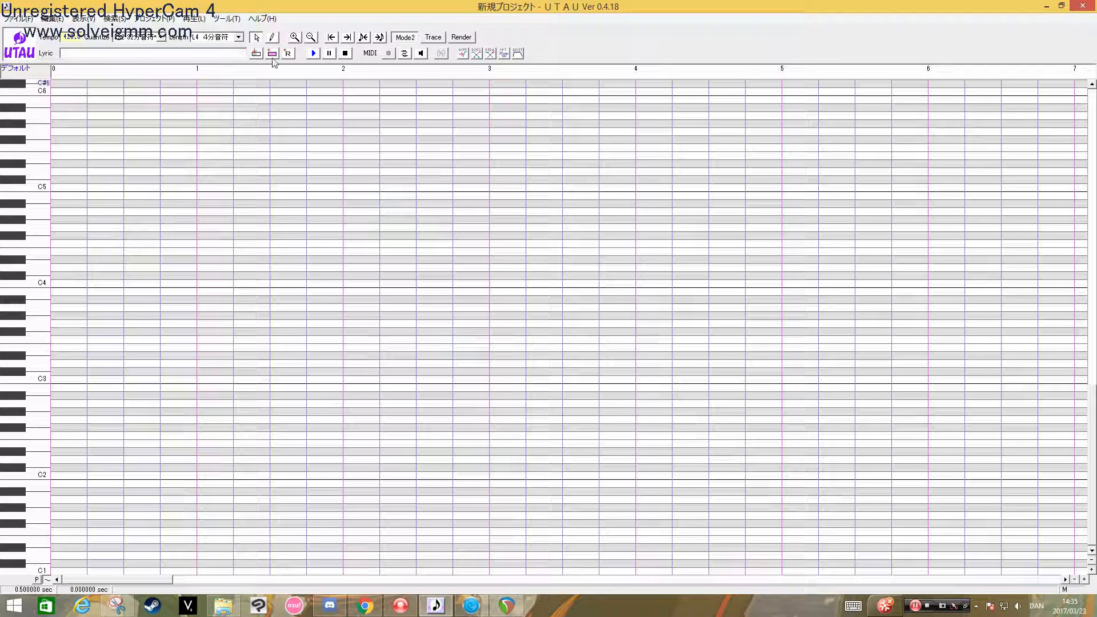
{"action": "scroll", "coordinate": [191, 334], "scroll_direction": "up", "scroll_amount": 1}
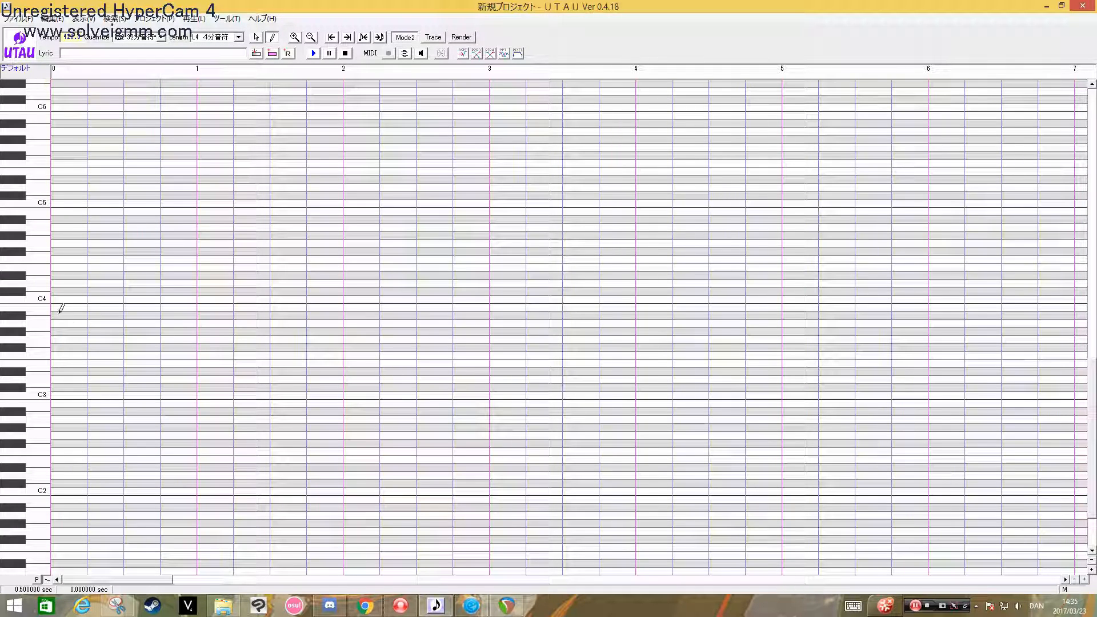
{"action": "left_click_drag", "start_coordinate": [56, 297], "coordinate": [233, 297]}
{"action": "right_click", "coordinate": [167, 299]}
{"action": "left_click", "coordinate": [208, 421]}
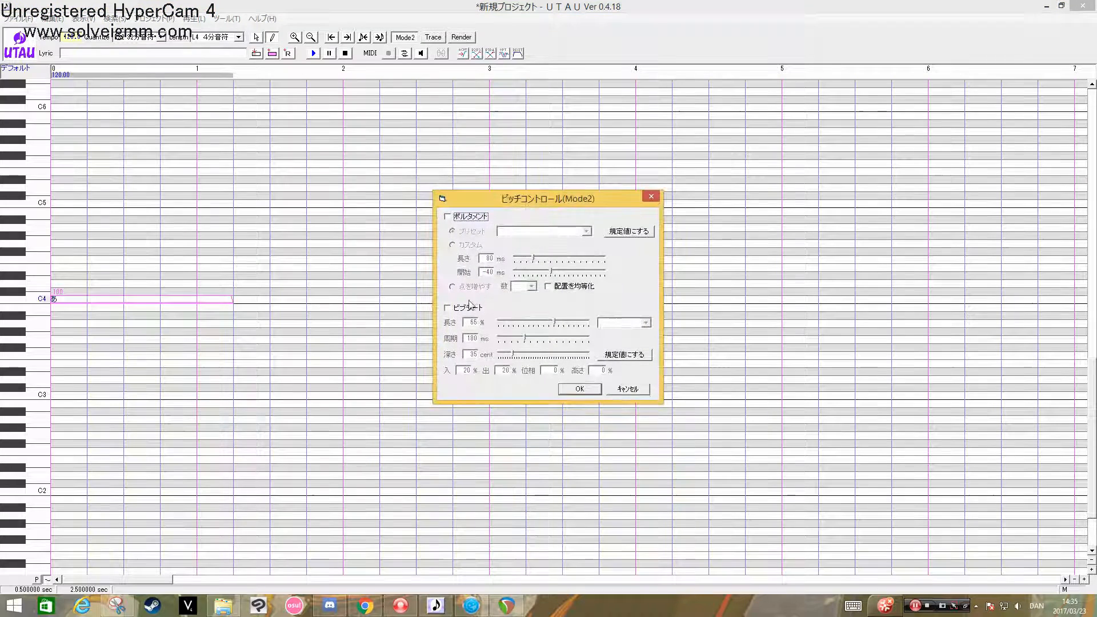
{"action": "left_click", "coordinate": [573, 389]}
Increase the あ note's vibrato depth and shorten its period on the curve, and close UTAU to return to CeVIO
{"action": "left_click", "coordinate": [293, 40]}
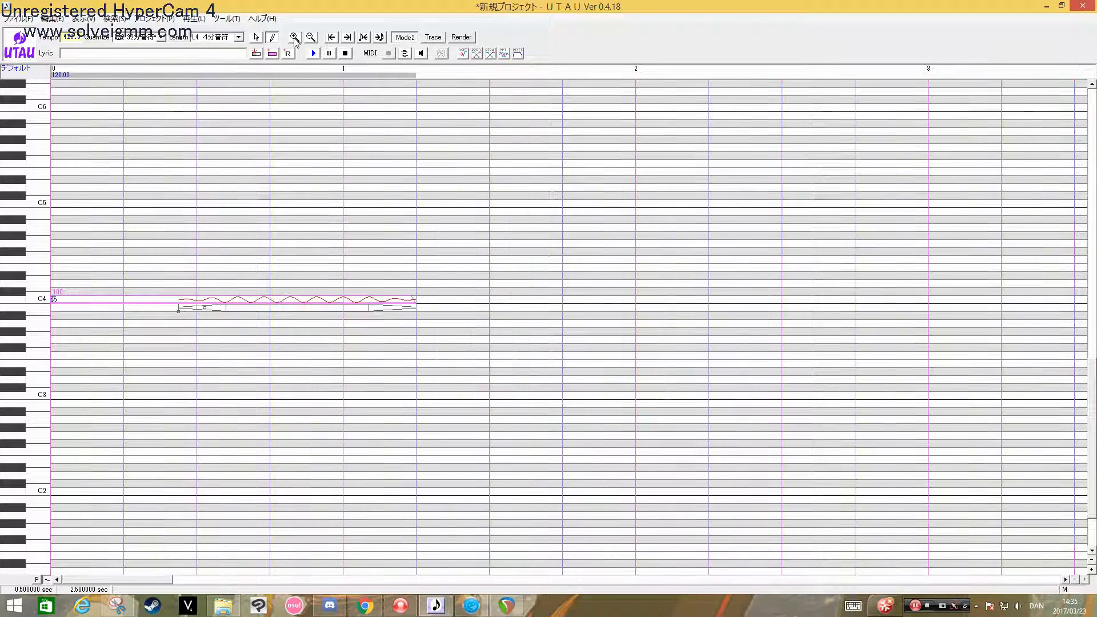
{"action": "left_click", "coordinate": [294, 40]}
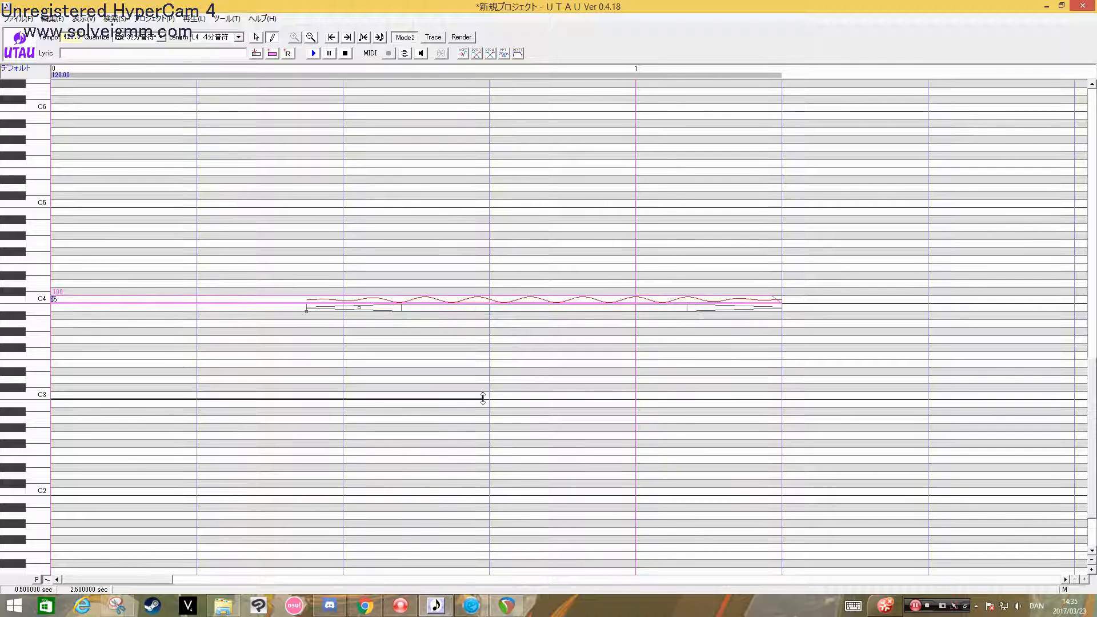
{"action": "left_click", "coordinate": [490, 317]}
{"action": "left_click", "coordinate": [481, 297]}
{"action": "left_click_drag", "start_coordinate": [490, 309], "coordinate": [488, 369]}
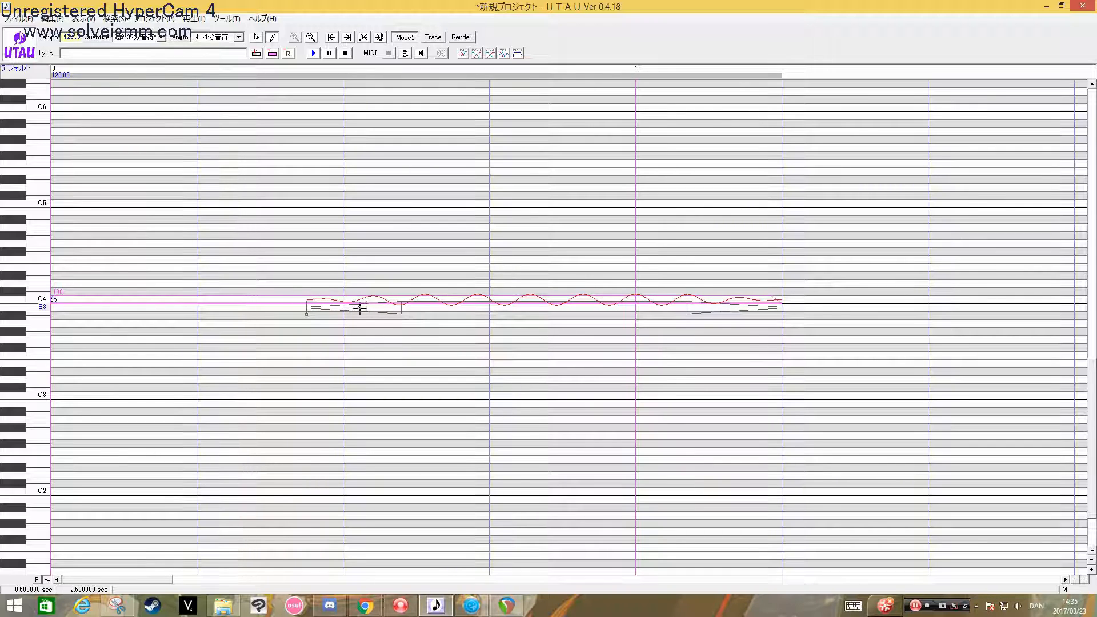
{"action": "left_click_drag", "start_coordinate": [358, 307], "coordinate": [325, 307]}
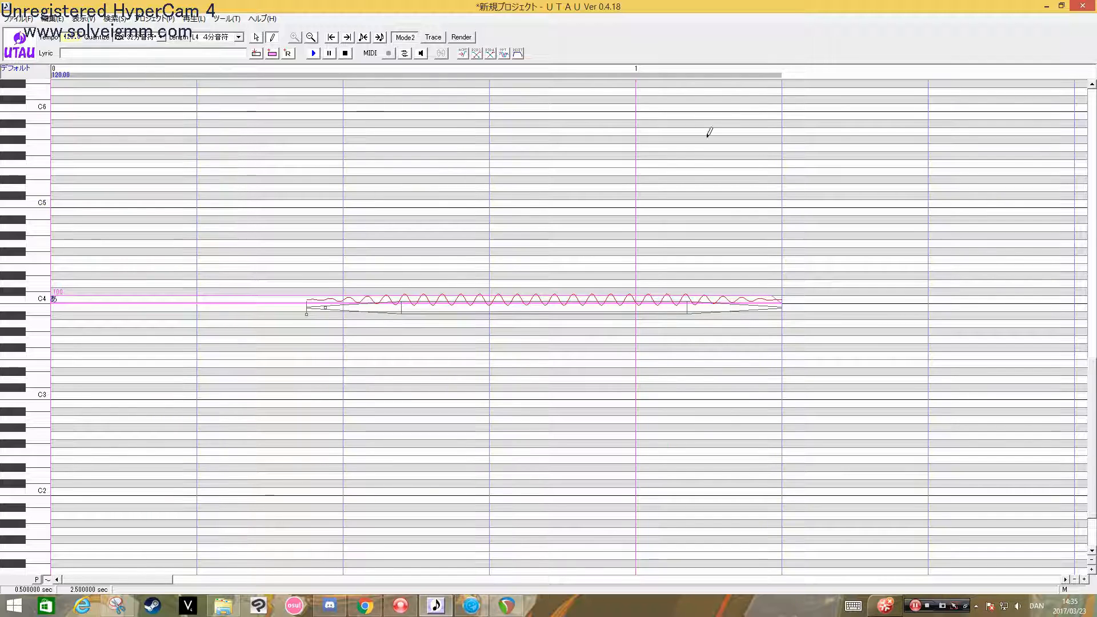
{"action": "left_click", "coordinate": [1083, 5]}
{"action": "left_click", "coordinate": [558, 336]}
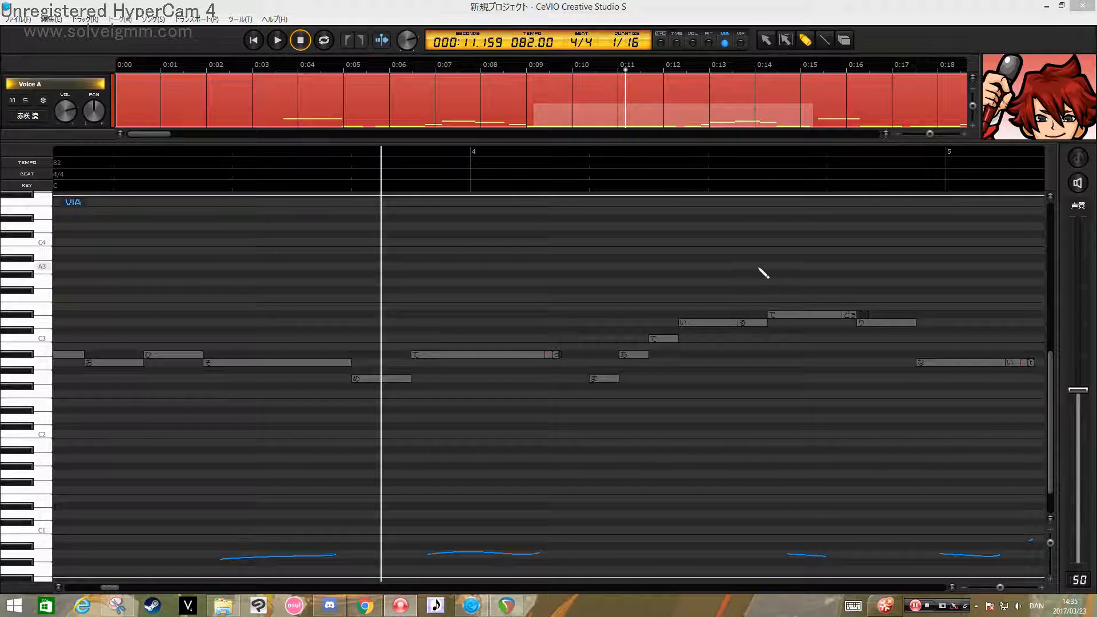
In the pitch view, draw a wavy vibrato over the latter half of the note crossing into measure 4, and play it back
{"action": "left_click", "coordinate": [708, 42]}
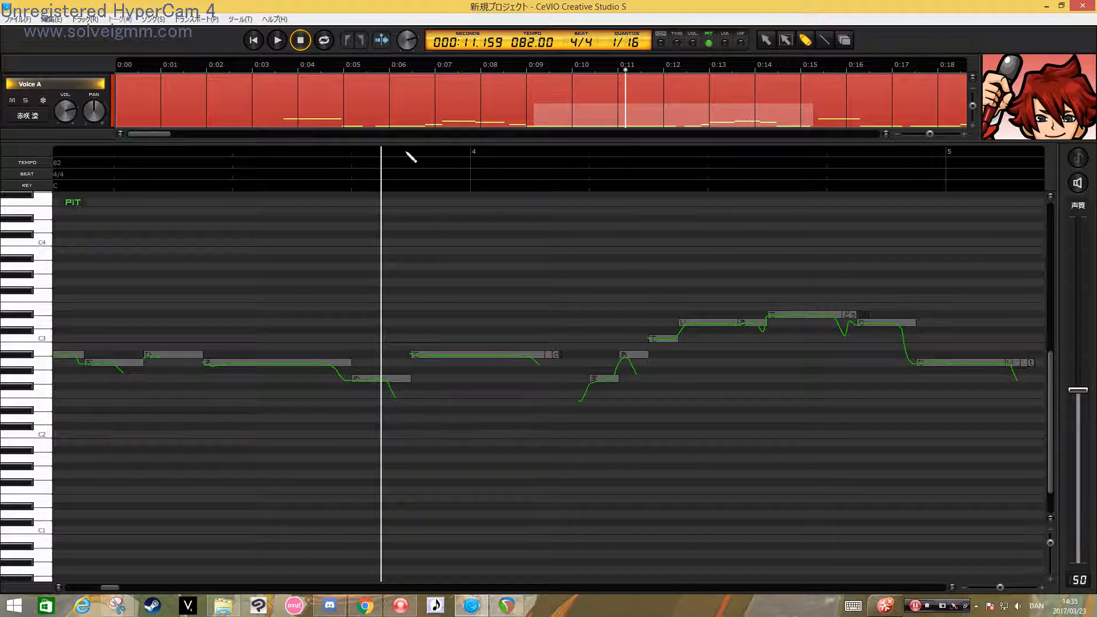
{"action": "key", "text": "space"}
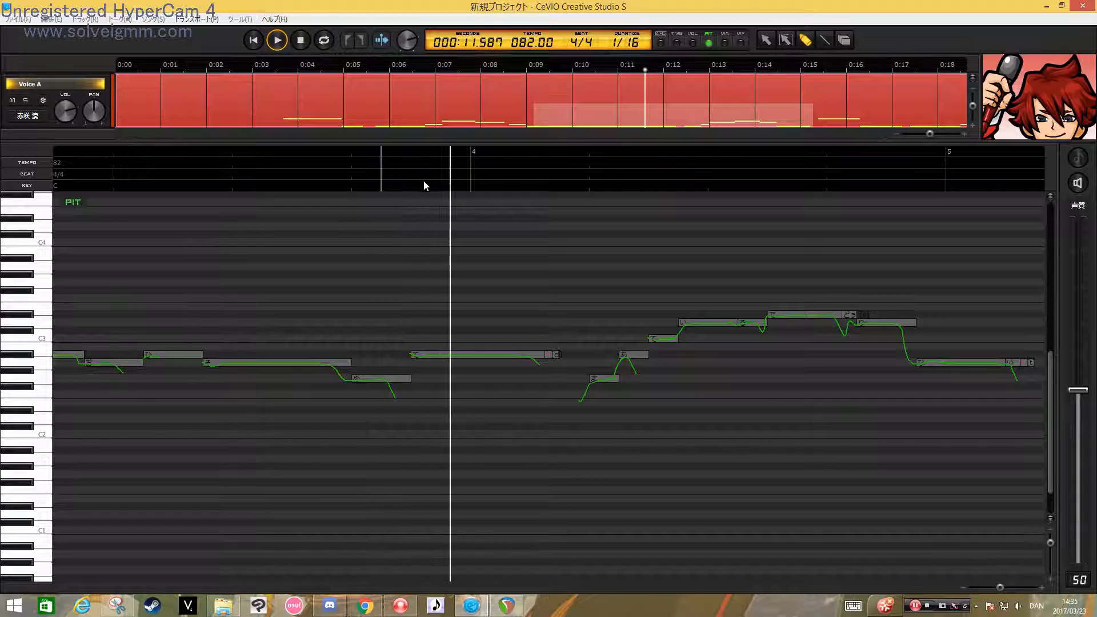
{"action": "key", "text": "space"}
{"action": "mouse_move", "coordinate": [463, 356]}
{"action": "left_mouse_down"}
{"action": "mouse_move", "coordinate": [525, 365]}
{"action": "mouse_move", "coordinate": [562, 355]}
{"action": "left_mouse_up"}
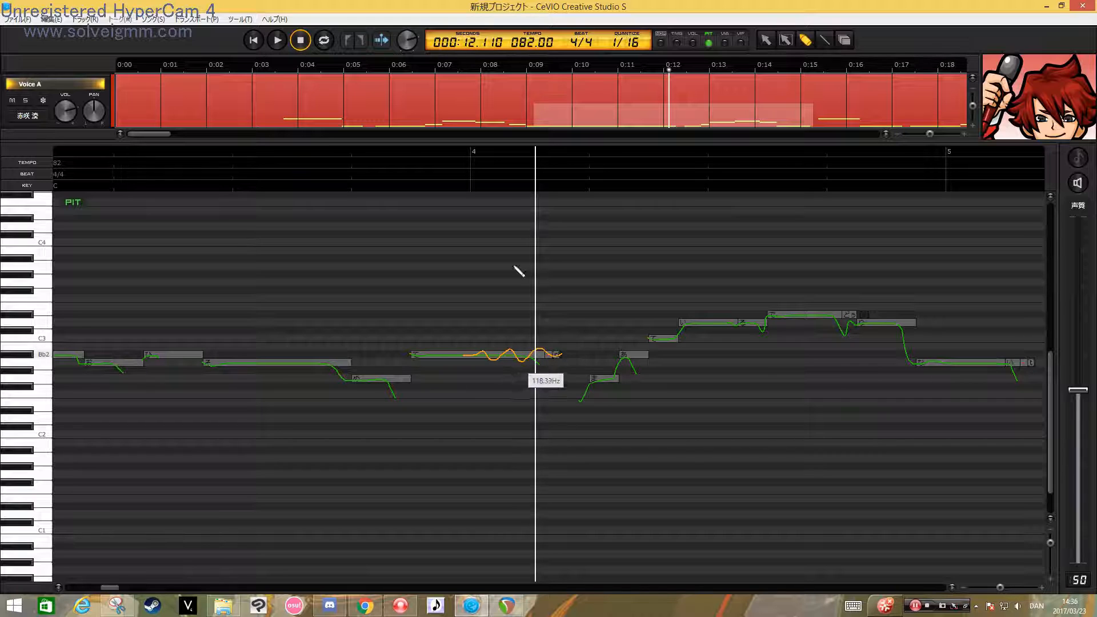
{"action": "left_click", "coordinate": [342, 151]}
{"action": "key", "text": "space"}
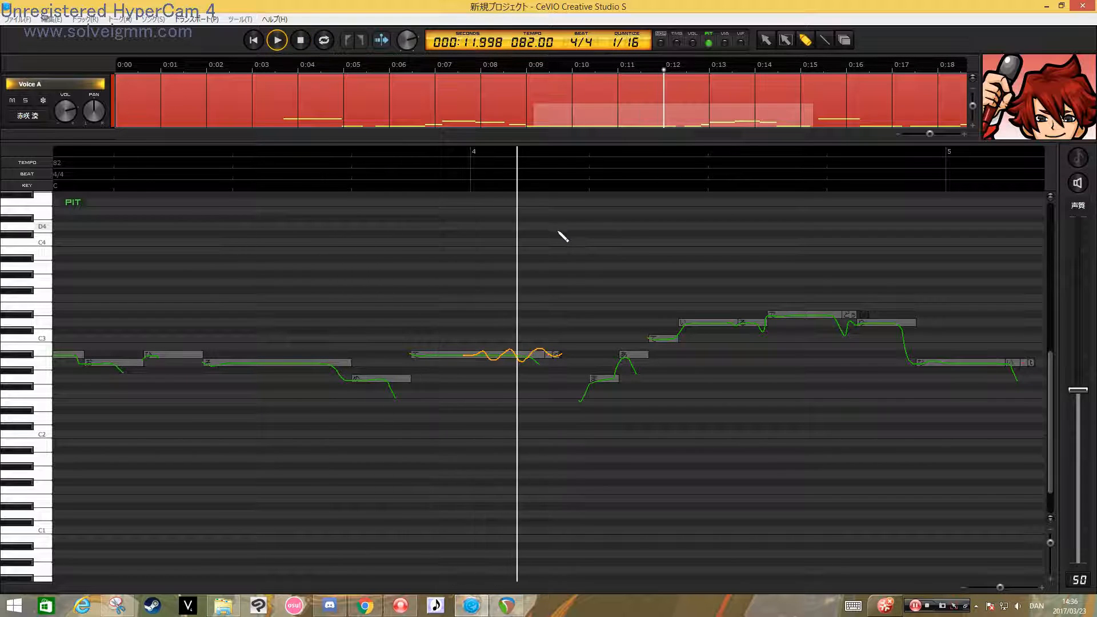
{"action": "key", "text": "space"}
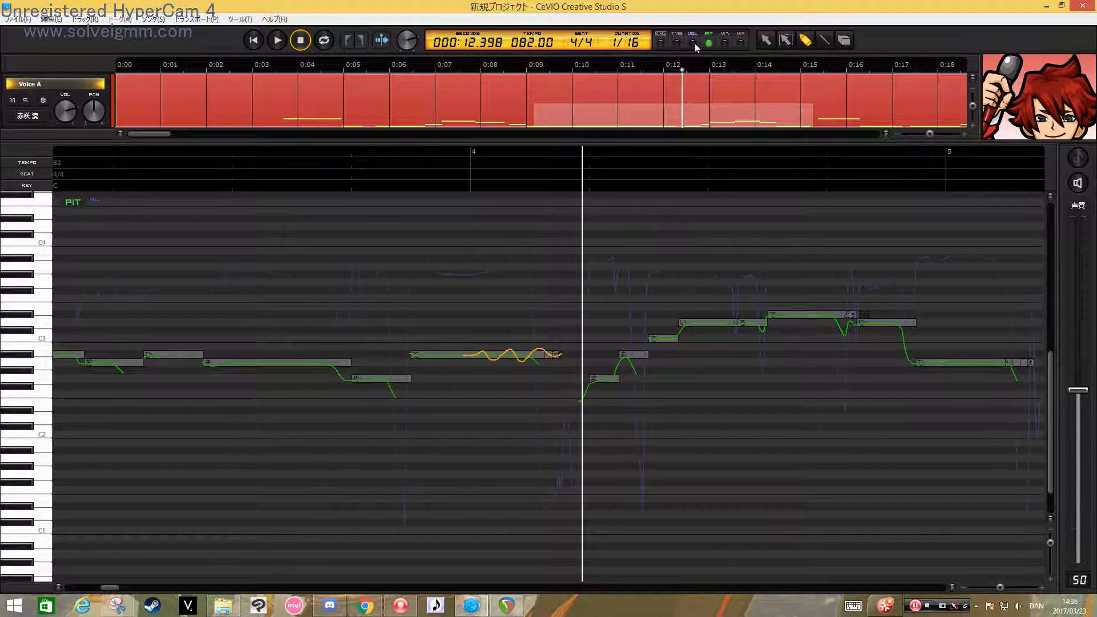
In the volume view, draw a wavy falling curve over the same note's latter half at measure 4, and play the passage
{"action": "left_click", "coordinate": [693, 43]}
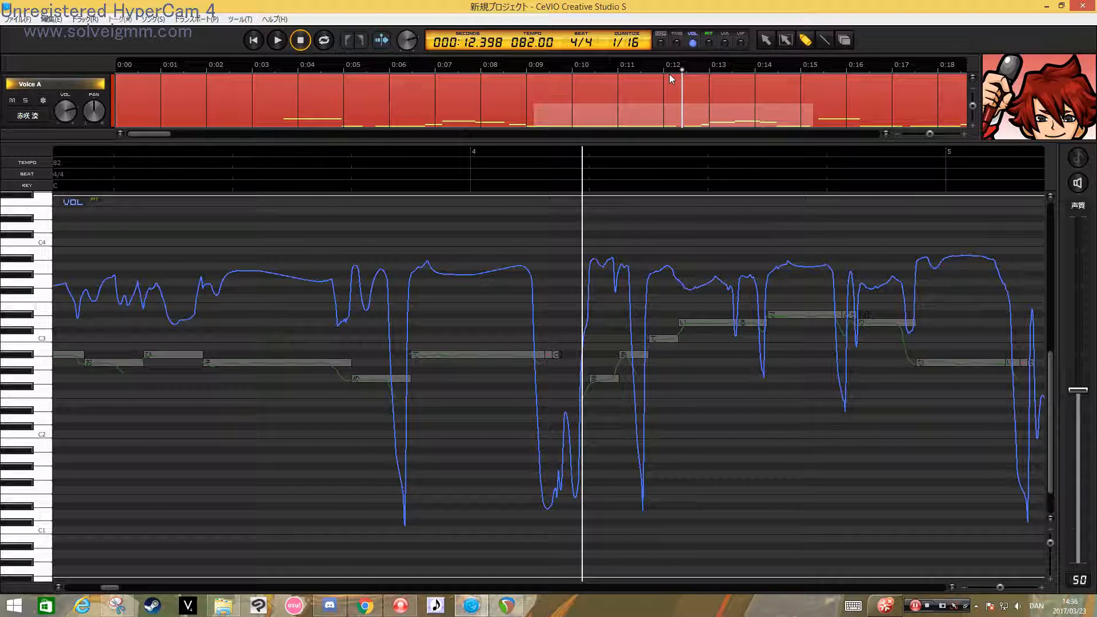
{"action": "left_click", "coordinate": [725, 35]}
{"action": "left_click_drag", "start_coordinate": [1000, 587], "coordinate": [1010, 587]}
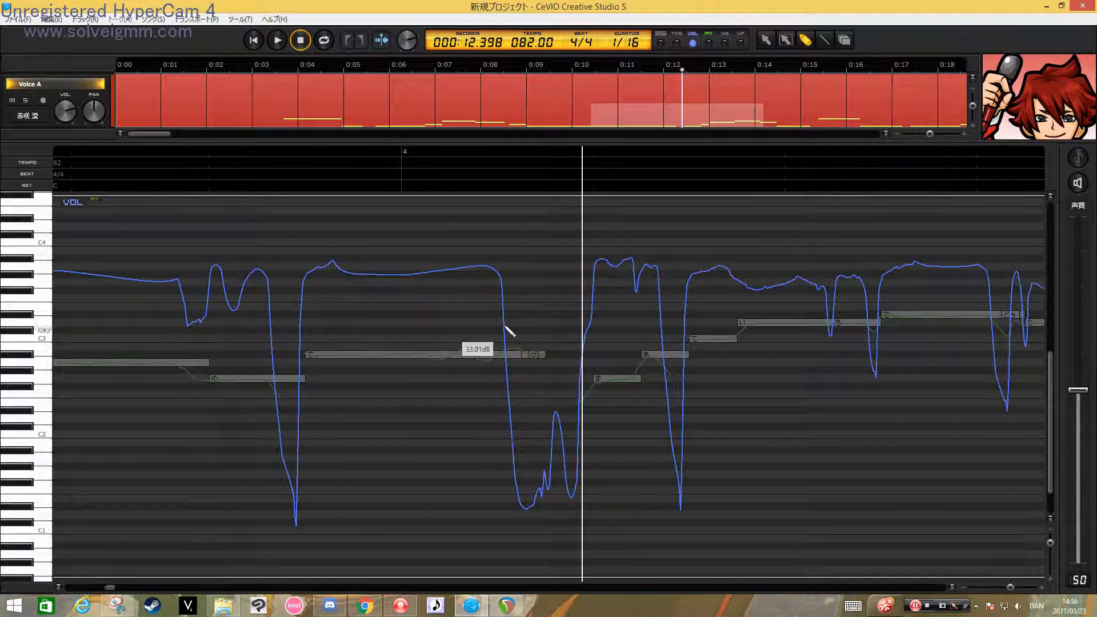
{"action": "mouse_move", "coordinate": [418, 275]}
{"action": "left_mouse_down"}
{"action": "mouse_move", "coordinate": [449, 290]}
{"action": "mouse_move", "coordinate": [463, 272]}
{"action": "mouse_move", "coordinate": [475, 280]}
{"action": "mouse_move", "coordinate": [486, 305]}
{"action": "mouse_move", "coordinate": [503, 302]}
{"action": "mouse_move", "coordinate": [505, 344]}
{"action": "left_mouse_up"}
{"action": "key", "text": "space"}
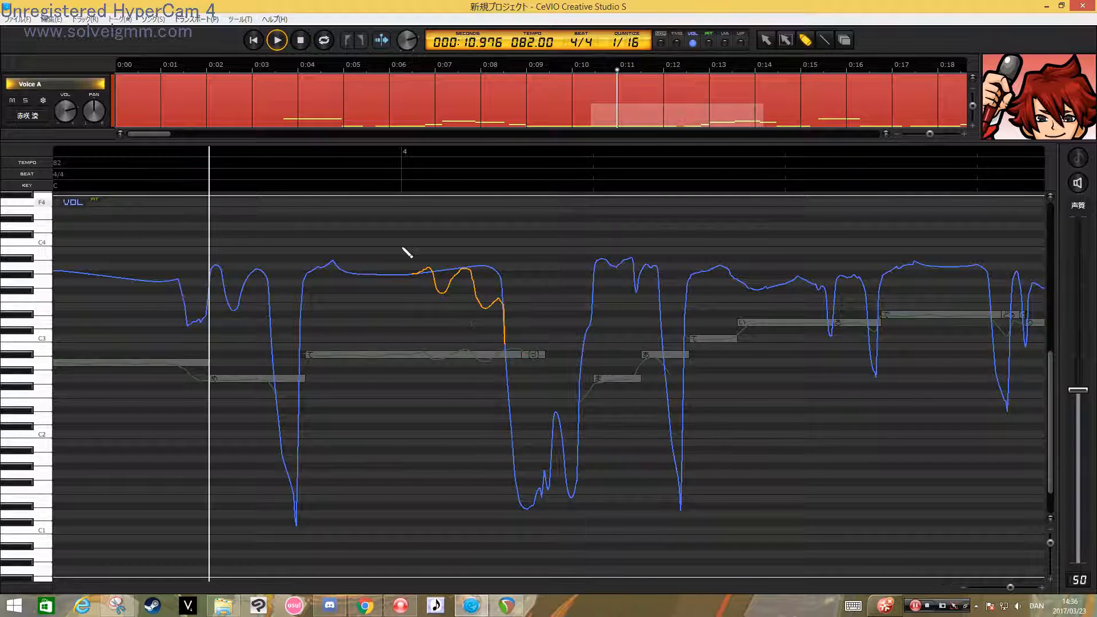
{"action": "key", "text": "space"}
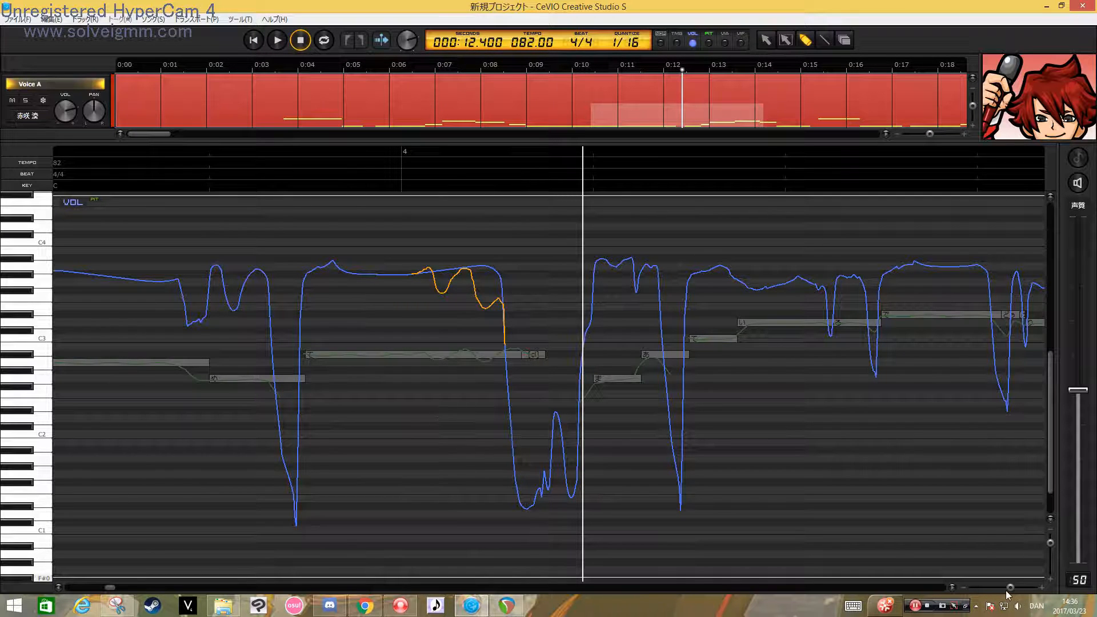
Return to the start of the song, place the playback cursor early in measure 1, and switch to the note editing view
{"action": "left_click_drag", "start_coordinate": [1006, 592], "coordinate": [1000, 591]}
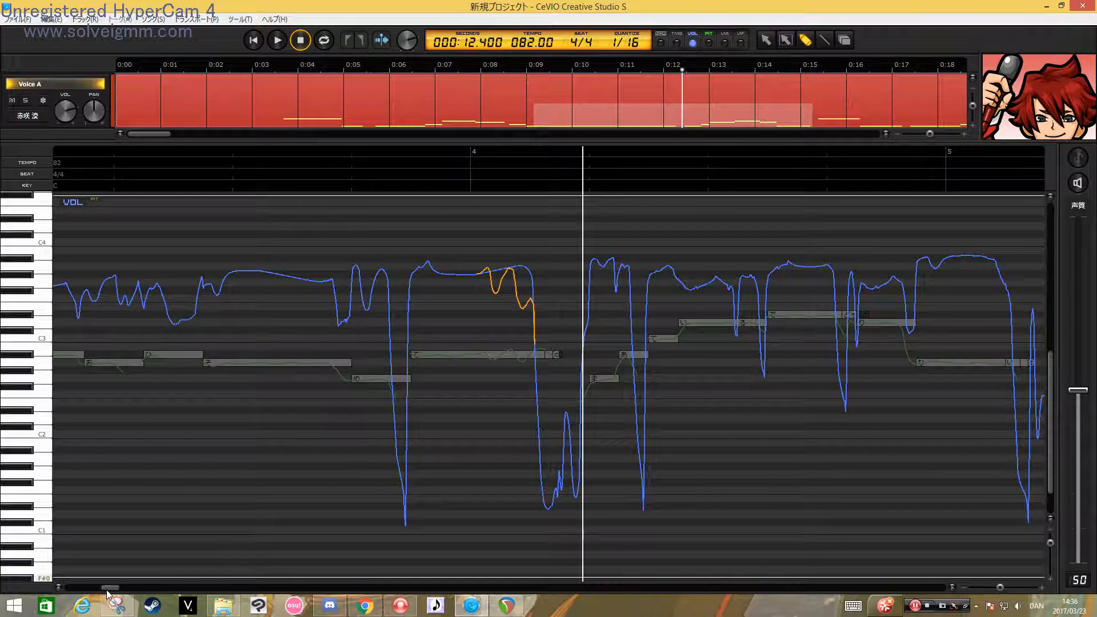
{"action": "left_click_drag", "start_coordinate": [107, 593], "coordinate": [104, 593]}
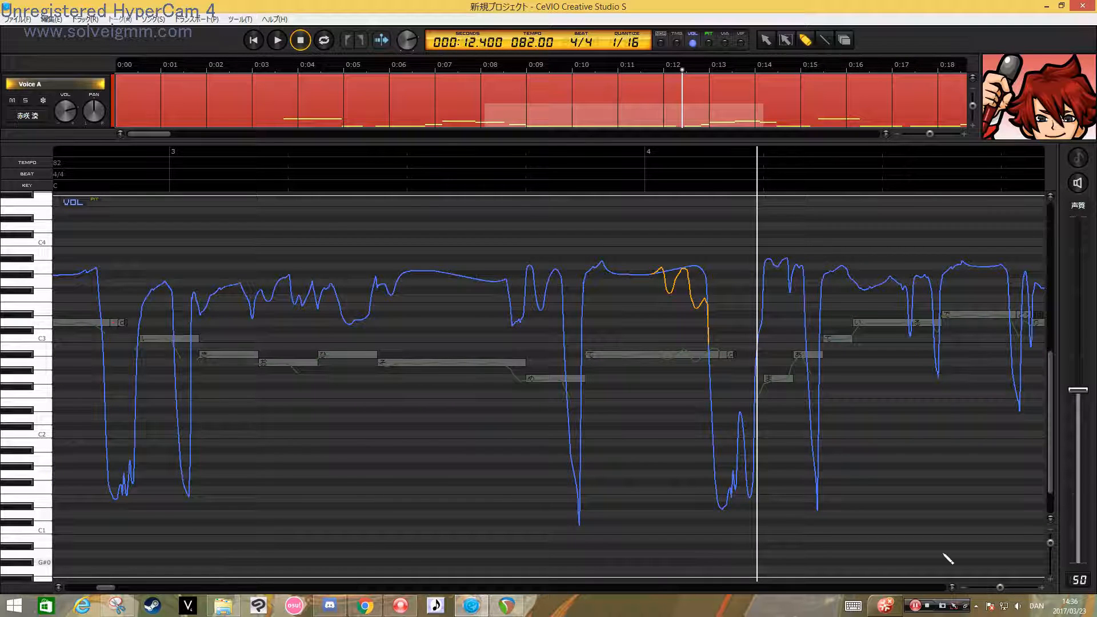
{"action": "left_click_drag", "start_coordinate": [1004, 589], "coordinate": [991, 589]}
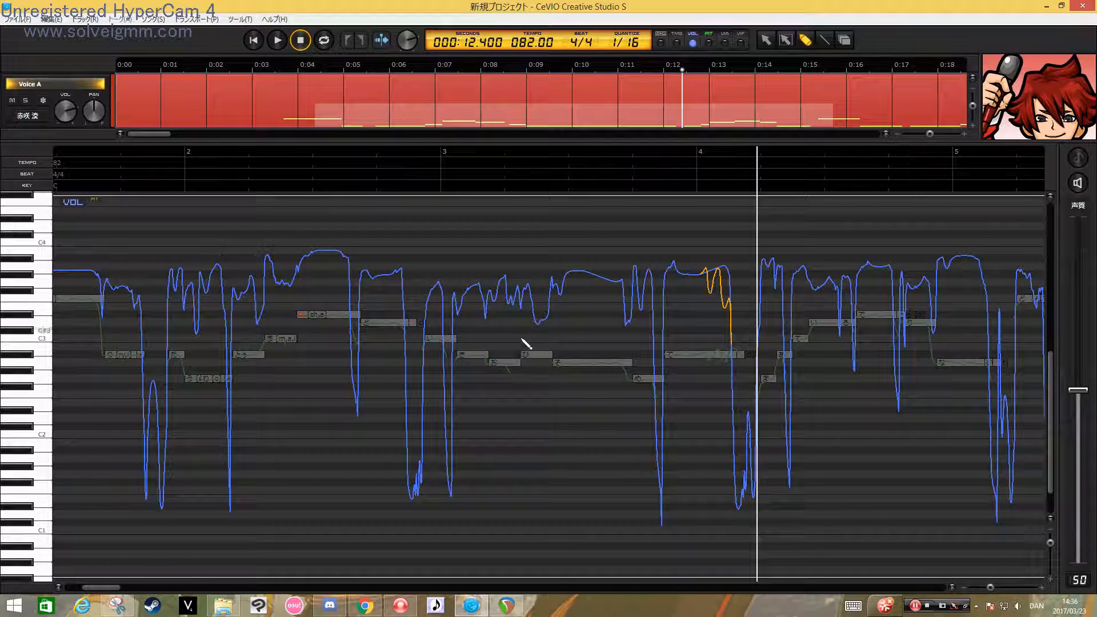
{"action": "left_click_drag", "start_coordinate": [116, 591], "coordinate": [107, 592]}
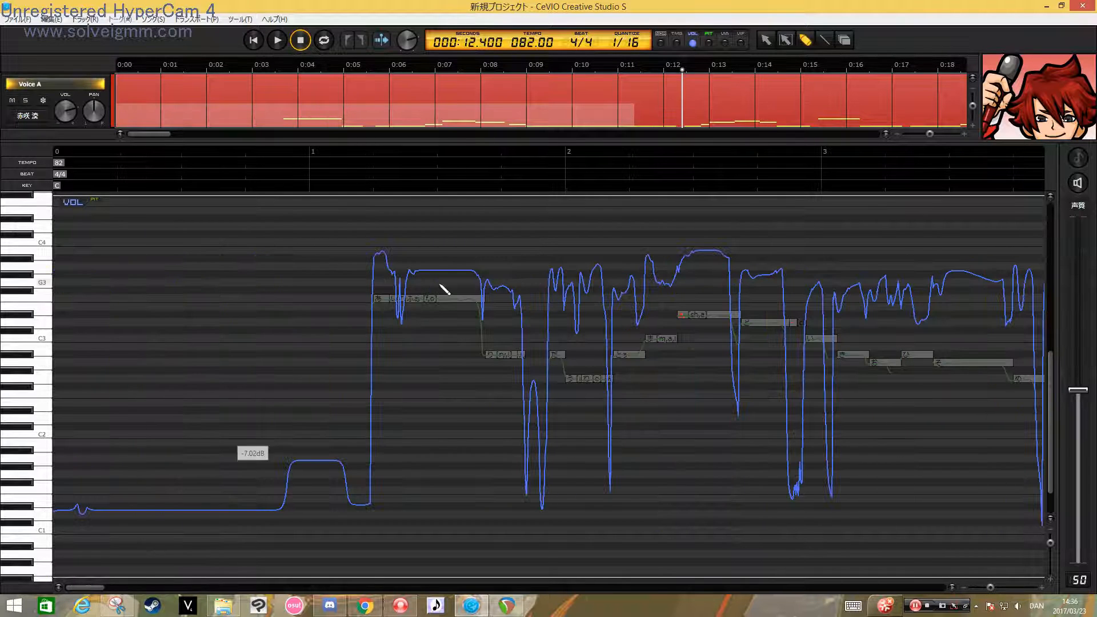
{"action": "left_click", "coordinate": [341, 154]}
{"action": "left_click", "coordinate": [660, 41]}
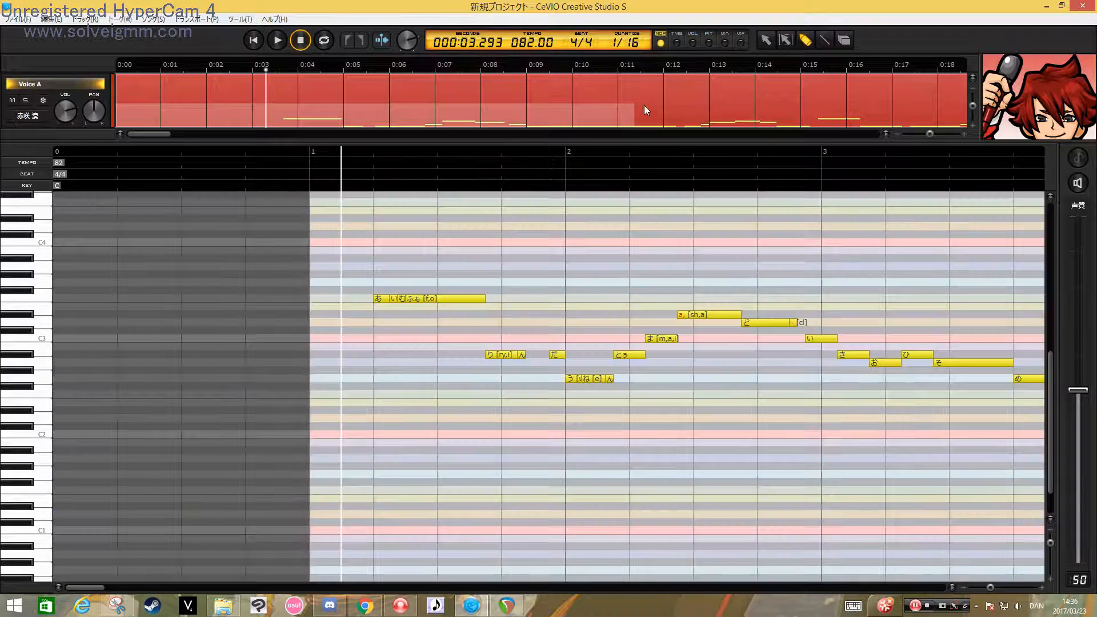
Try quantize values 1/32 and 1/1, and undo the test note placed in measure 1
{"action": "left_click", "coordinate": [627, 43]}
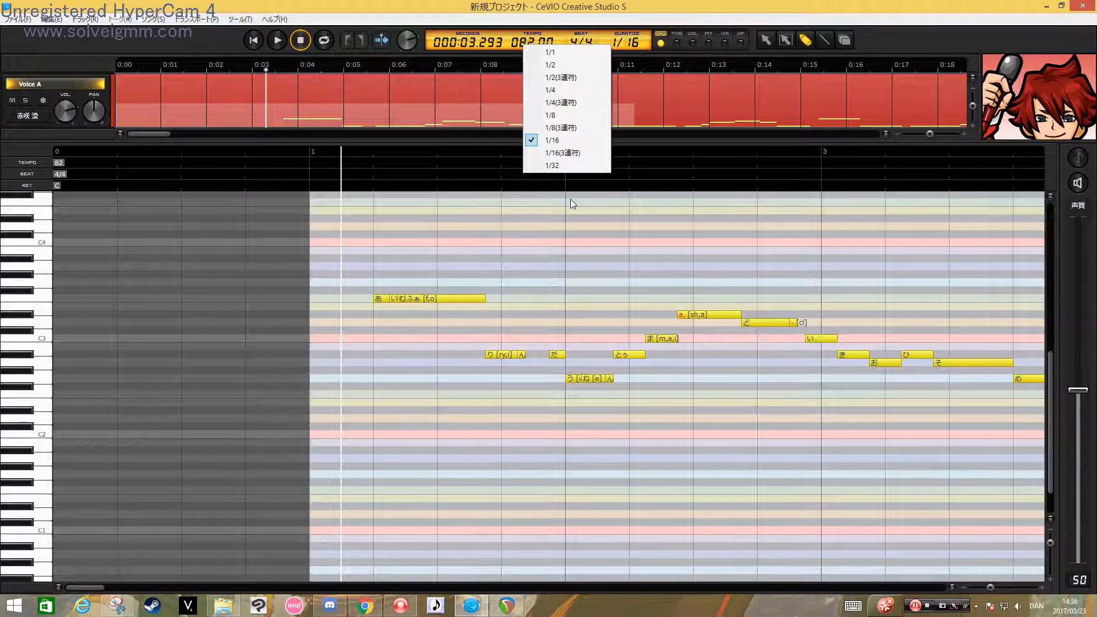
{"action": "left_click", "coordinate": [566, 165]}
{"action": "left_click", "coordinate": [638, 48]}
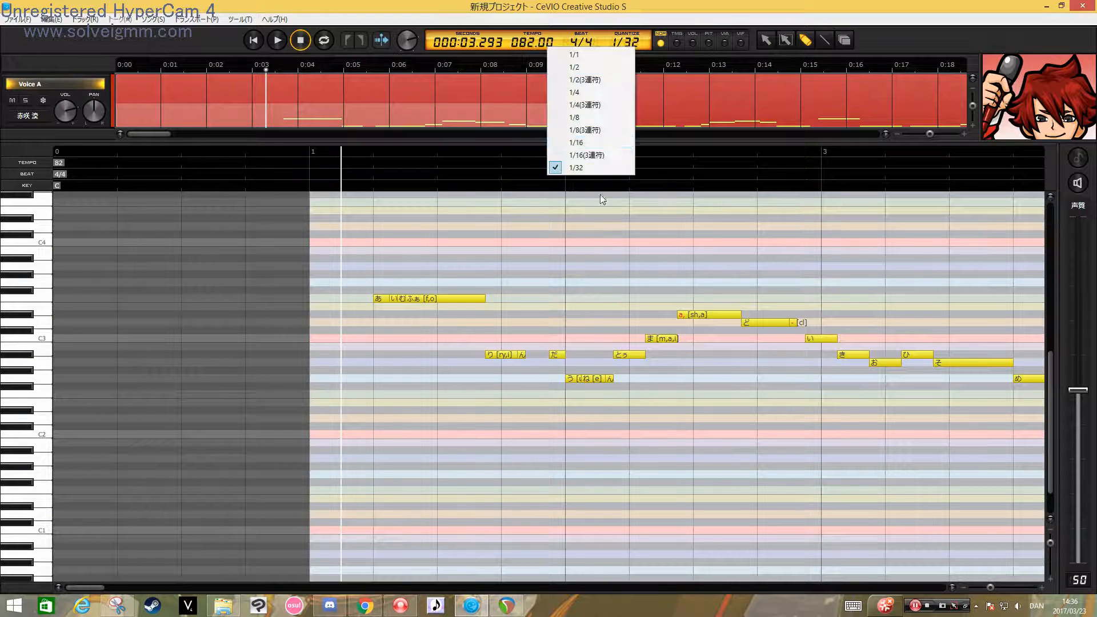
{"action": "left_click", "coordinate": [575, 54]}
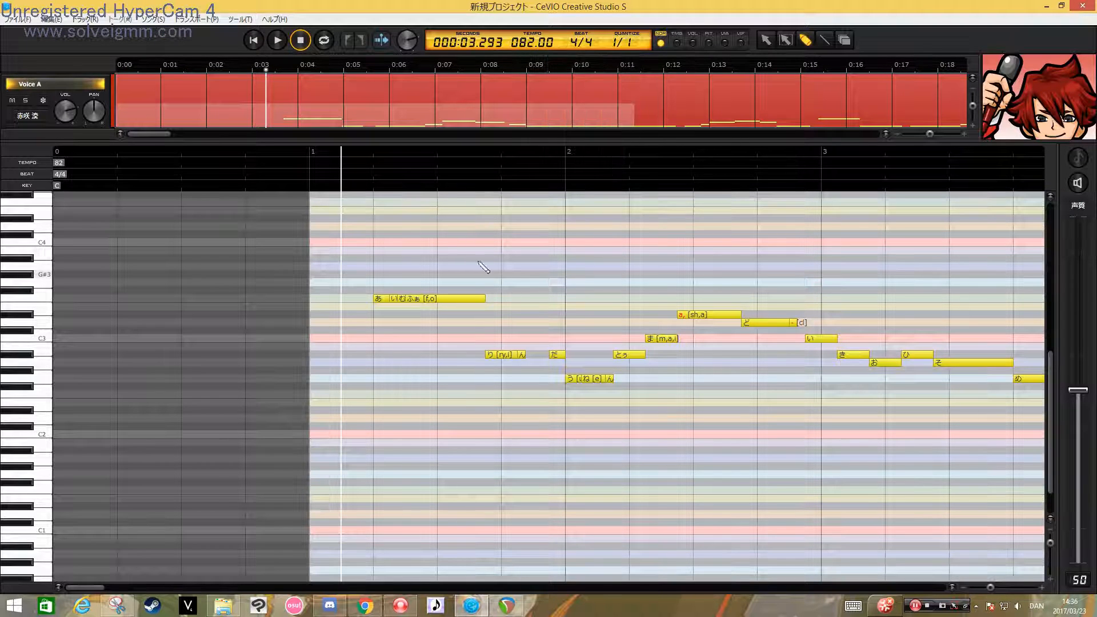
{"action": "left_click", "coordinate": [488, 250]}
{"action": "key", "text": "ctrl+z"}
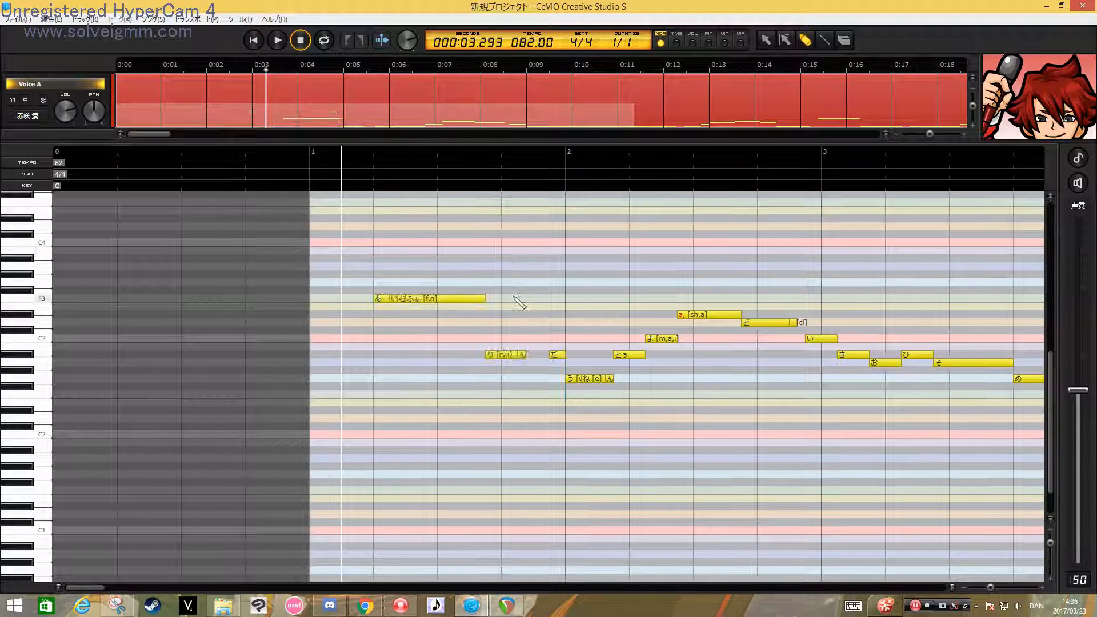
Set the quantize to 1/32 and draw two adjacent quarter-length シ notes on B2 from the start of measure 79
{"action": "left_click", "coordinate": [636, 44]}
{"action": "left_click", "coordinate": [587, 165]}
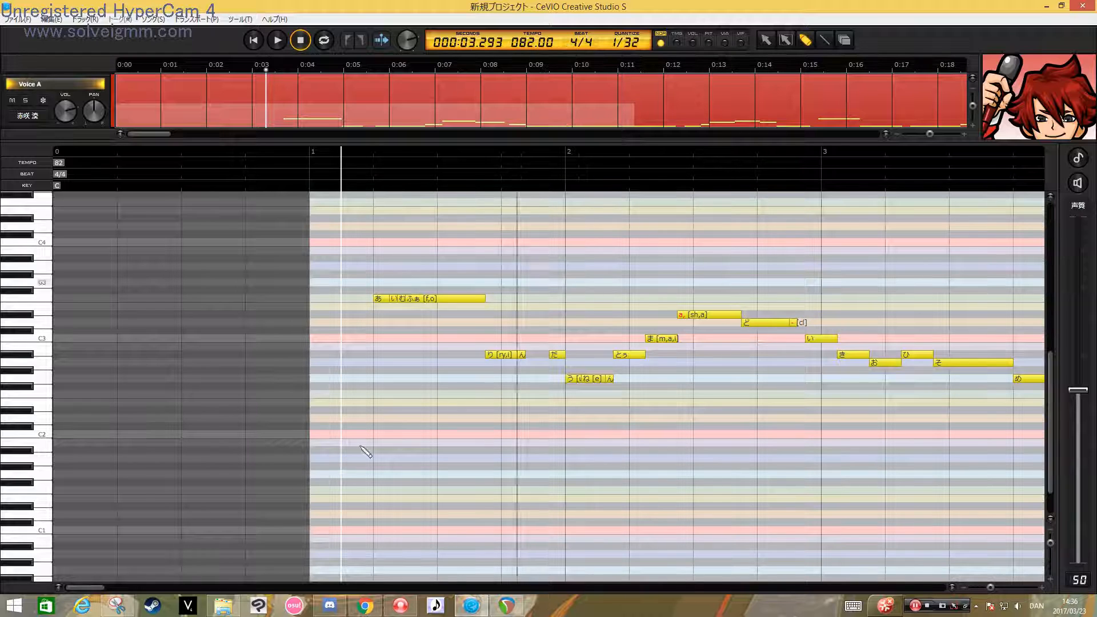
{"action": "left_click_drag", "start_coordinate": [100, 592], "coordinate": [944, 564]}
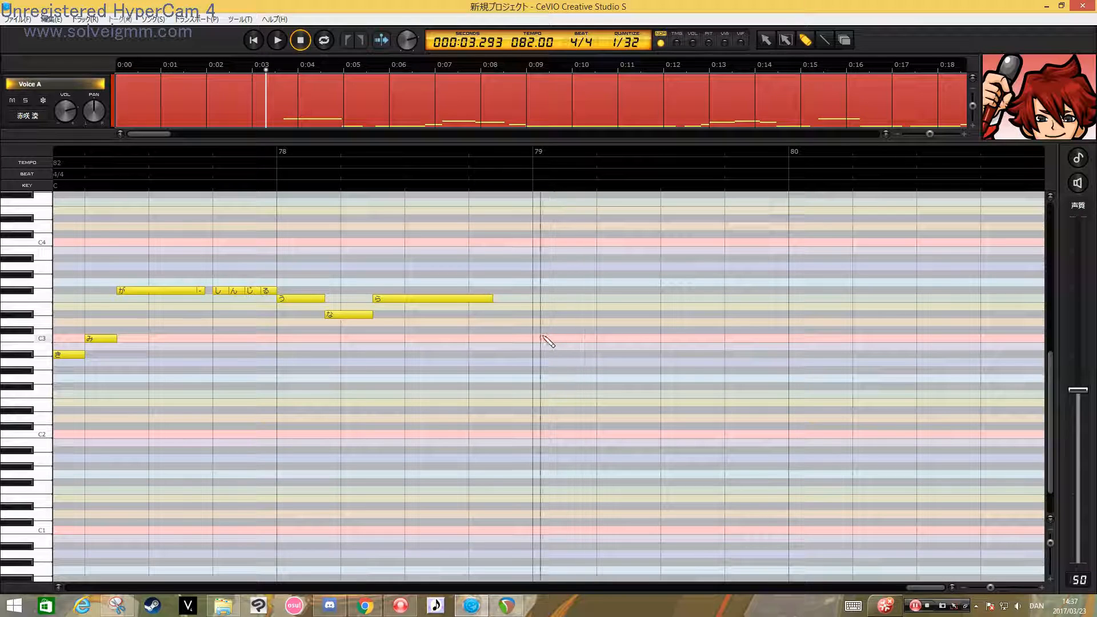
{"action": "left_click_drag", "start_coordinate": [991, 588], "coordinate": [993, 588]}
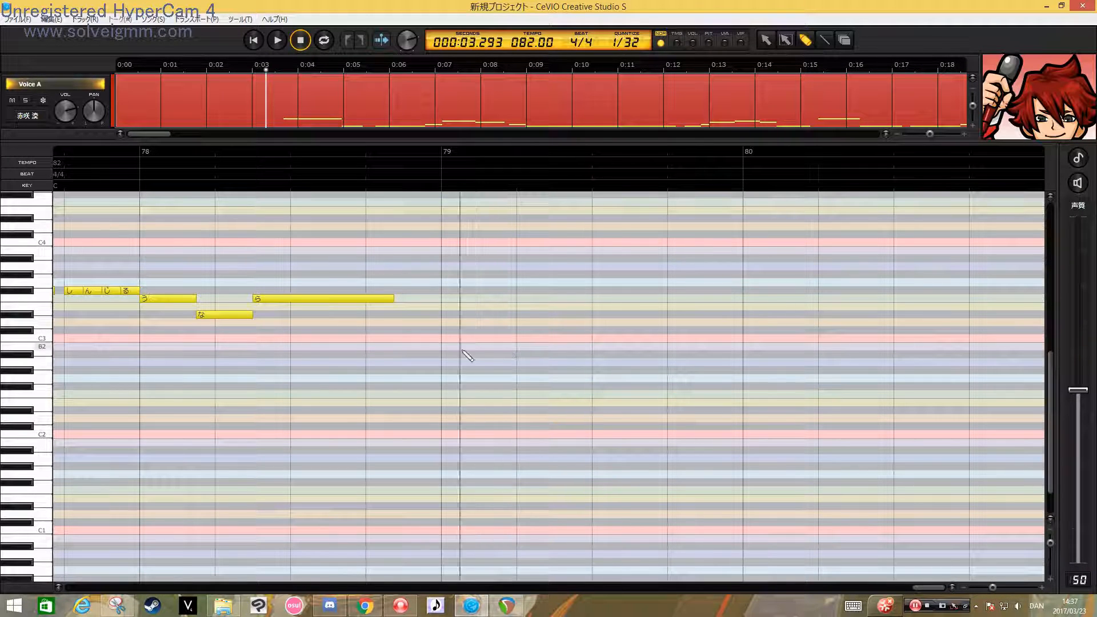
{"action": "left_click_drag", "start_coordinate": [445, 347], "coordinate": [594, 347]}
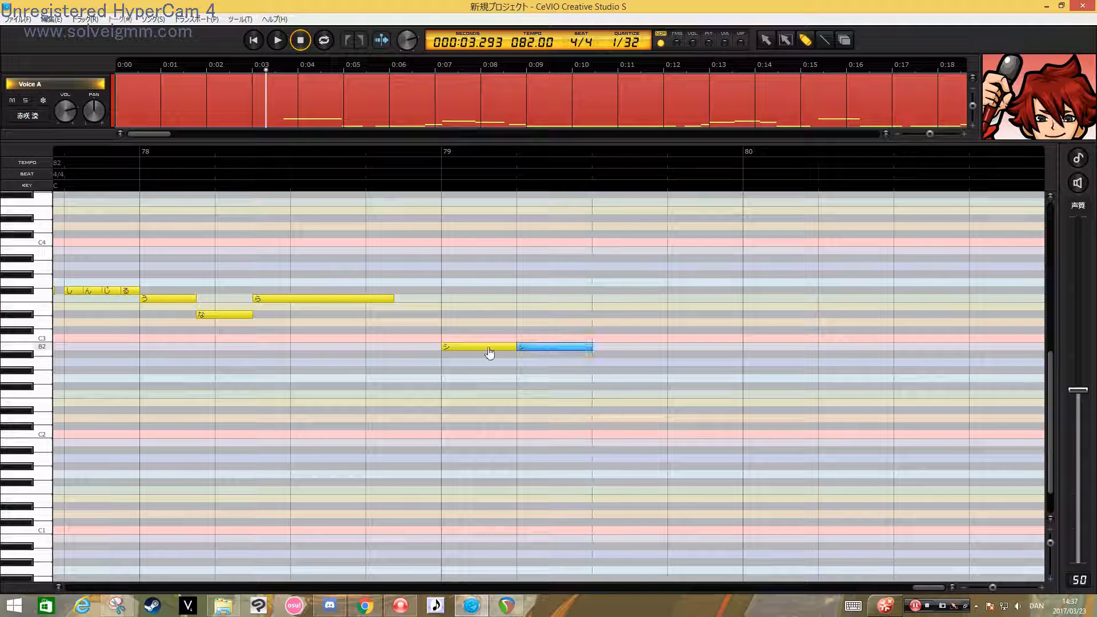
Assign phoneme a to the first シ note and phoneme e to the second, and play both from just before measure 79
{"action": "double_click", "coordinate": [488, 348], "text": "alt"}
{"action": "left_click", "coordinate": [187, 204]}
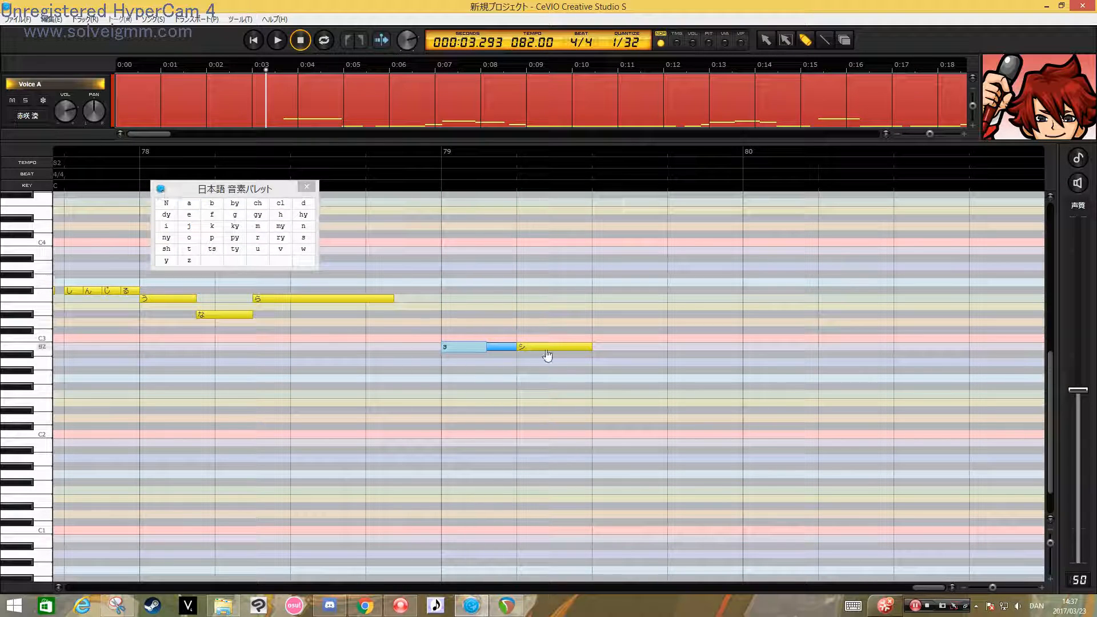
{"action": "double_click", "coordinate": [546, 349], "text": "alt"}
{"action": "left_click", "coordinate": [190, 215]}
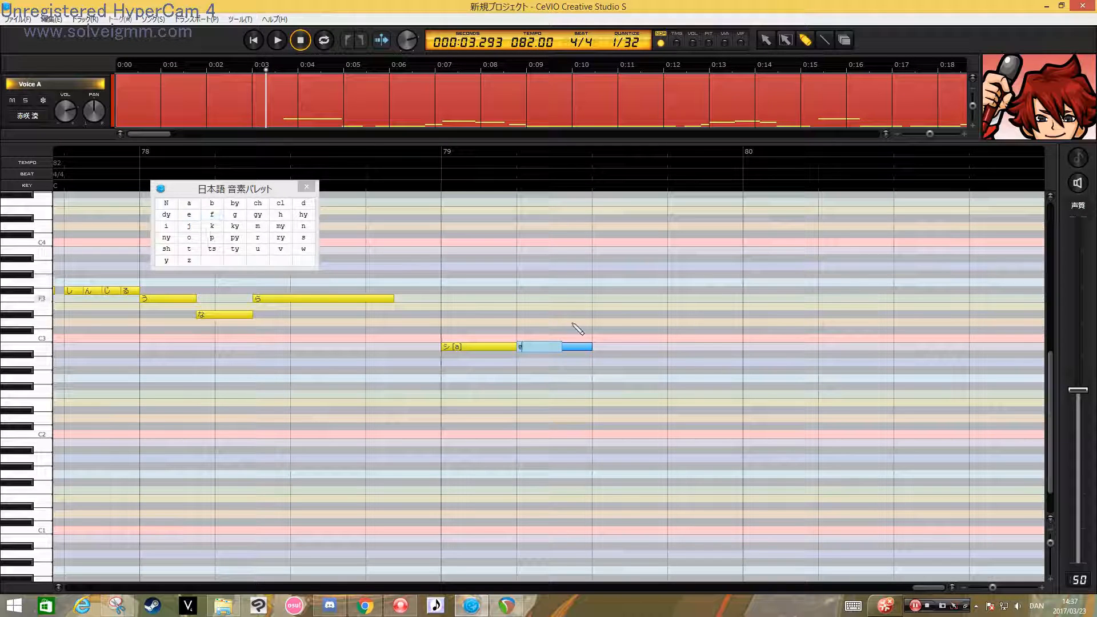
{"action": "key", "text": "Return"}
{"action": "left_click", "coordinate": [412, 152]}
{"action": "key", "text": "space"}
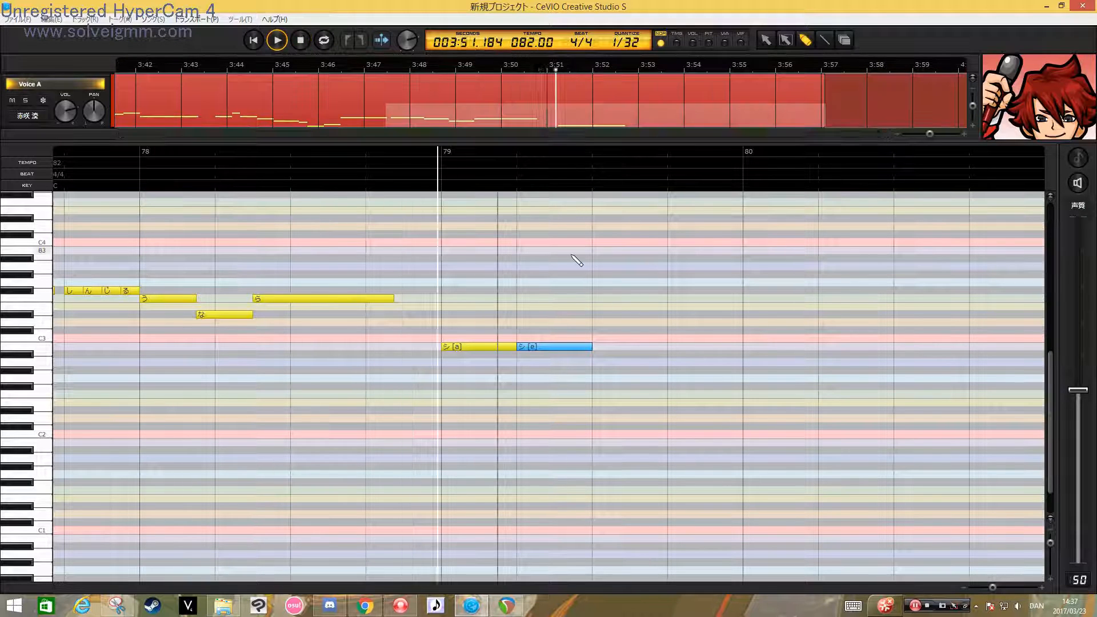
Shorten the a and e notes to an eighth note each, keep them adjacent from measure 79, and play them
{"action": "left_click_drag", "start_coordinate": [515, 349], "coordinate": [502, 352]}
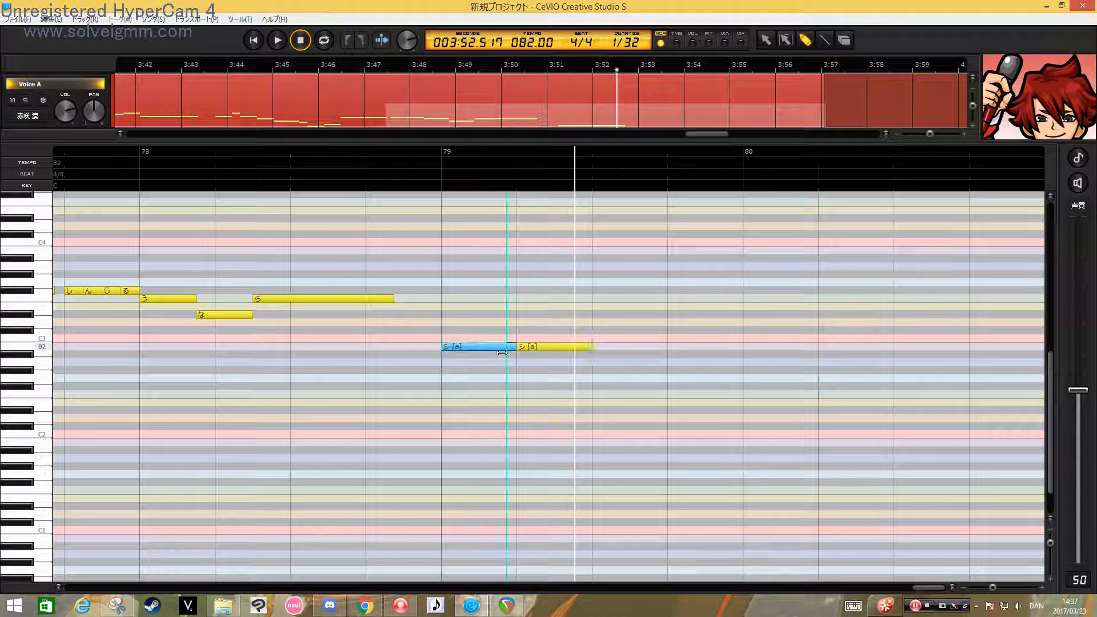
{"action": "left_click", "coordinate": [540, 348]}
{"action": "left_click_drag", "start_coordinate": [514, 354], "coordinate": [515, 347]}
{"action": "left_click", "coordinate": [448, 154]}
{"action": "key", "text": "space"}
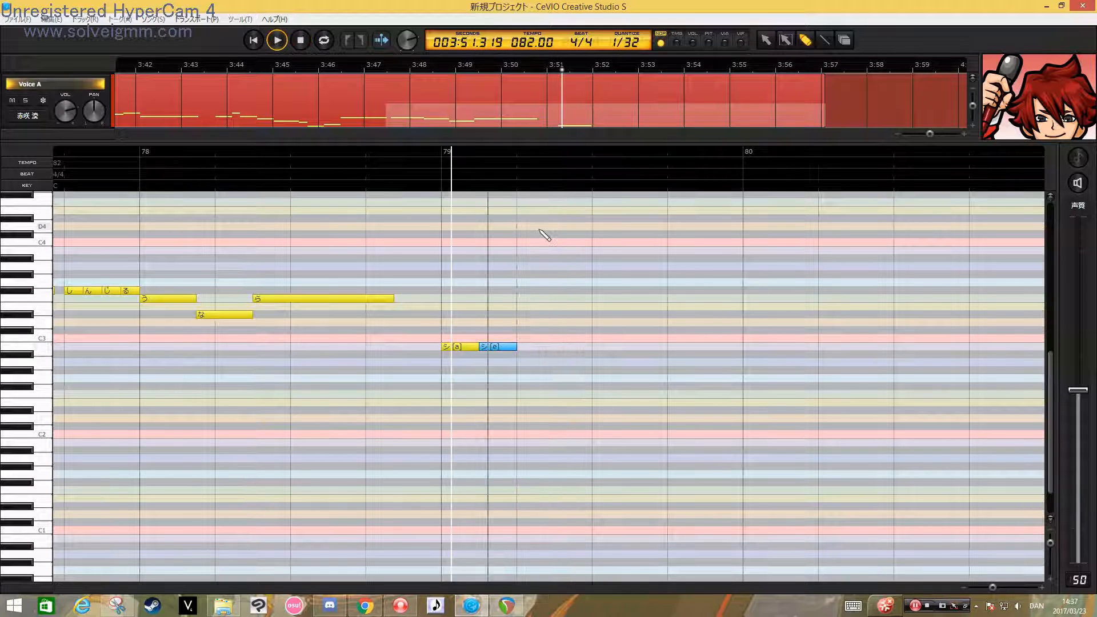
{"action": "key", "text": "space"}
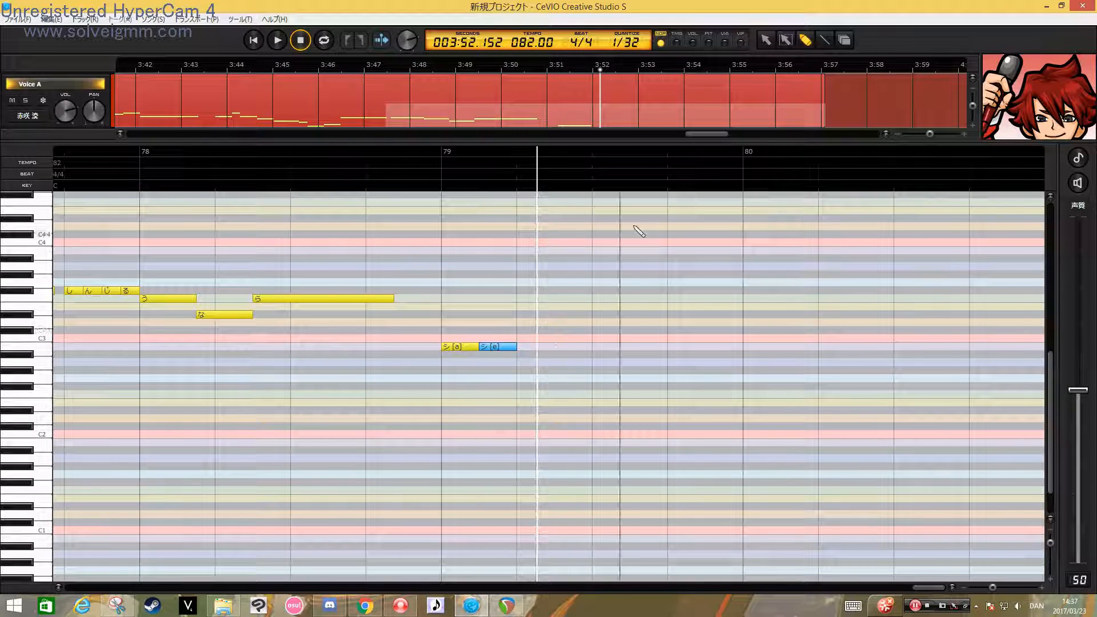
In the timing view, move the boundary between the a and e phonemes slightly later, and play the two notes
{"action": "left_click", "coordinate": [677, 36]}
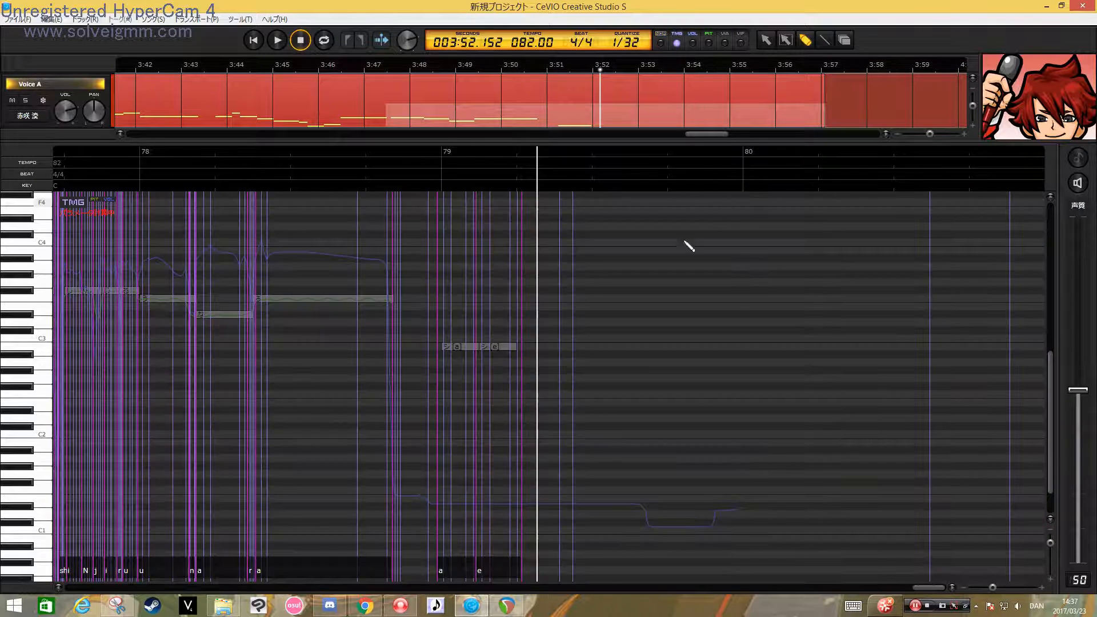
{"action": "left_click_drag", "start_coordinate": [994, 588], "coordinate": [1003, 588]}
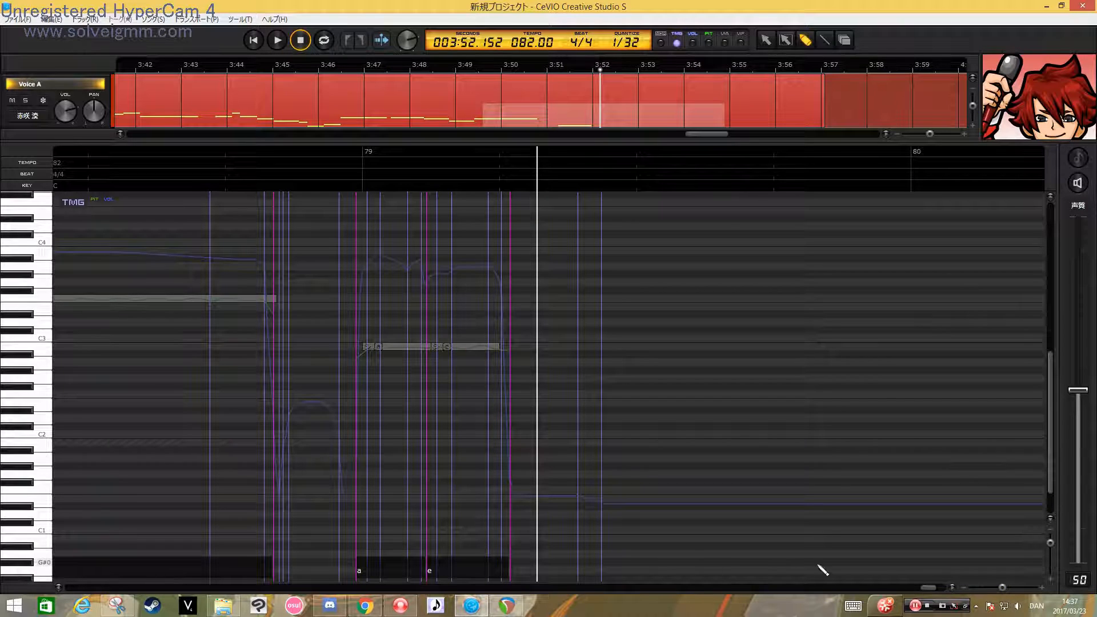
{"action": "left_click_drag", "start_coordinate": [927, 589], "coordinate": [924, 588]}
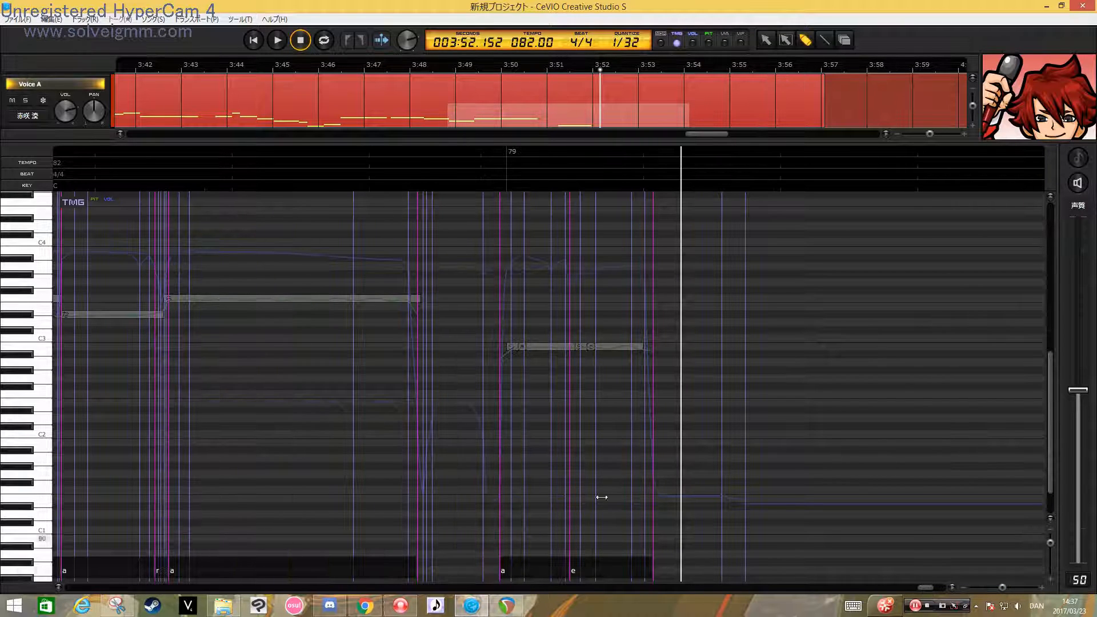
{"action": "left_click_drag", "start_coordinate": [569, 570], "coordinate": [575, 570]}
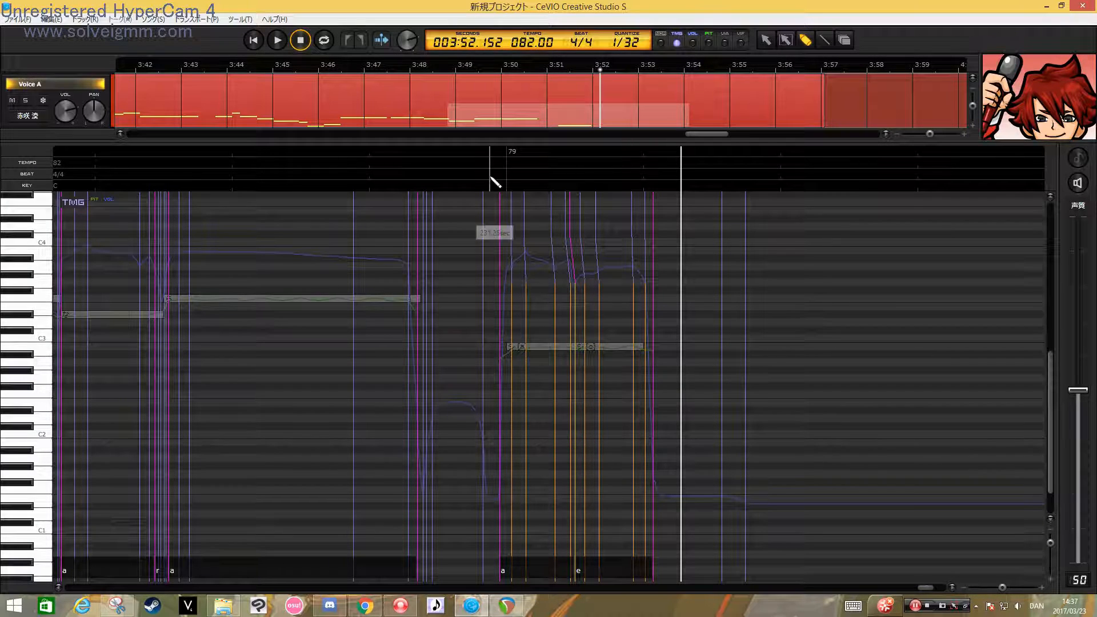
{"action": "left_click", "coordinate": [475, 153]}
{"action": "key", "text": "space"}
{"action": "key", "text": "space"}
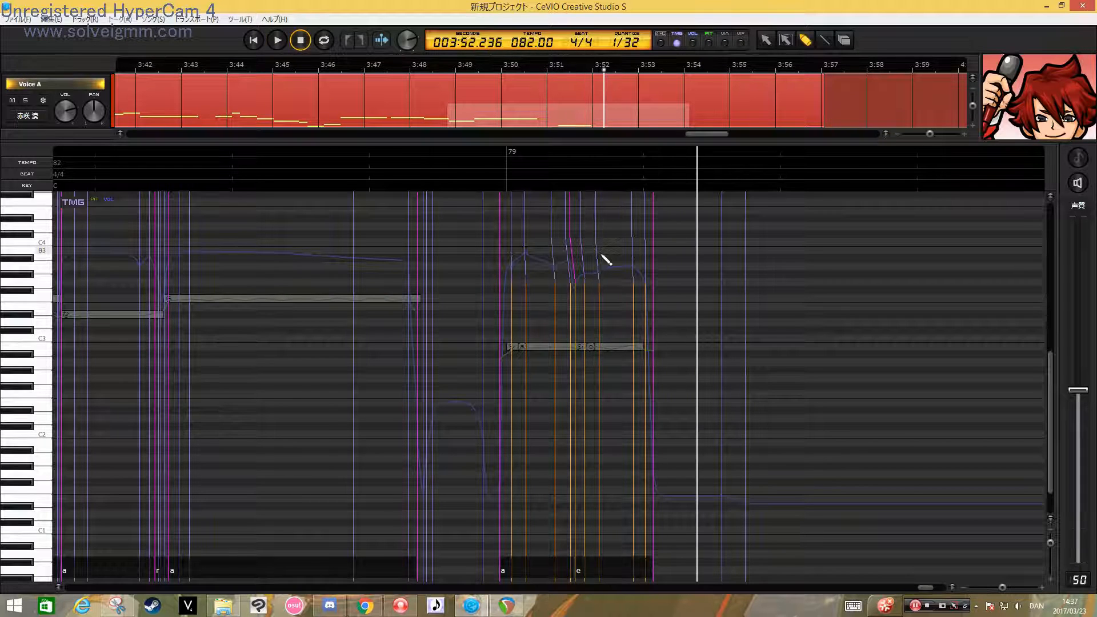
Move the boundary between the a and e phonemes earlier, play the two notes, and shift the boundary back later
{"action": "left_click_drag", "start_coordinate": [568, 570], "coordinate": [552, 569]}
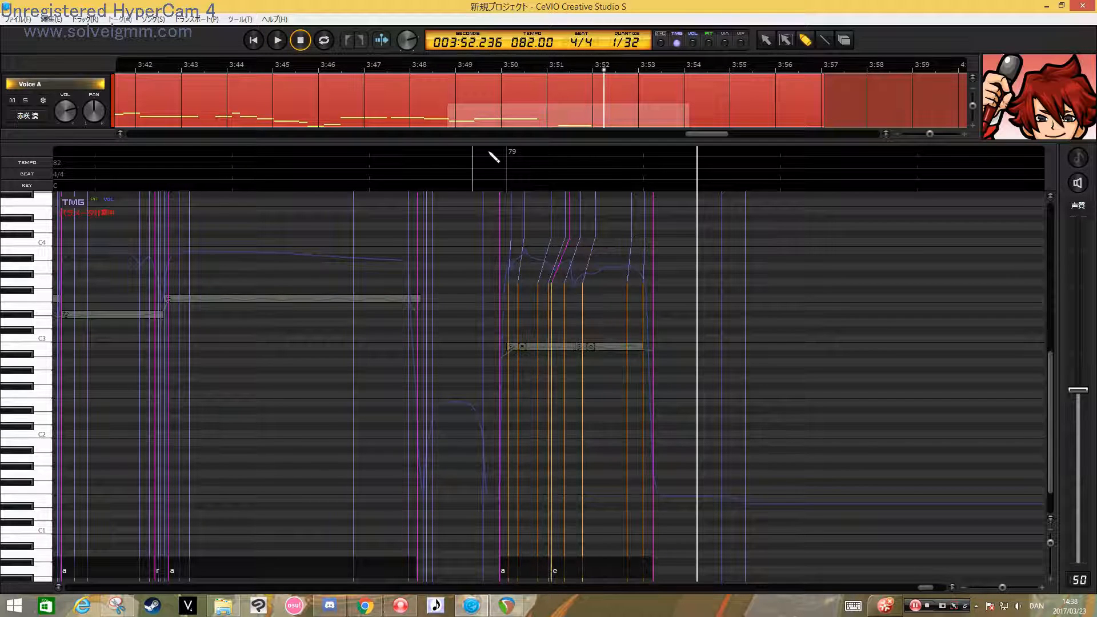
{"action": "key", "text": "space"}
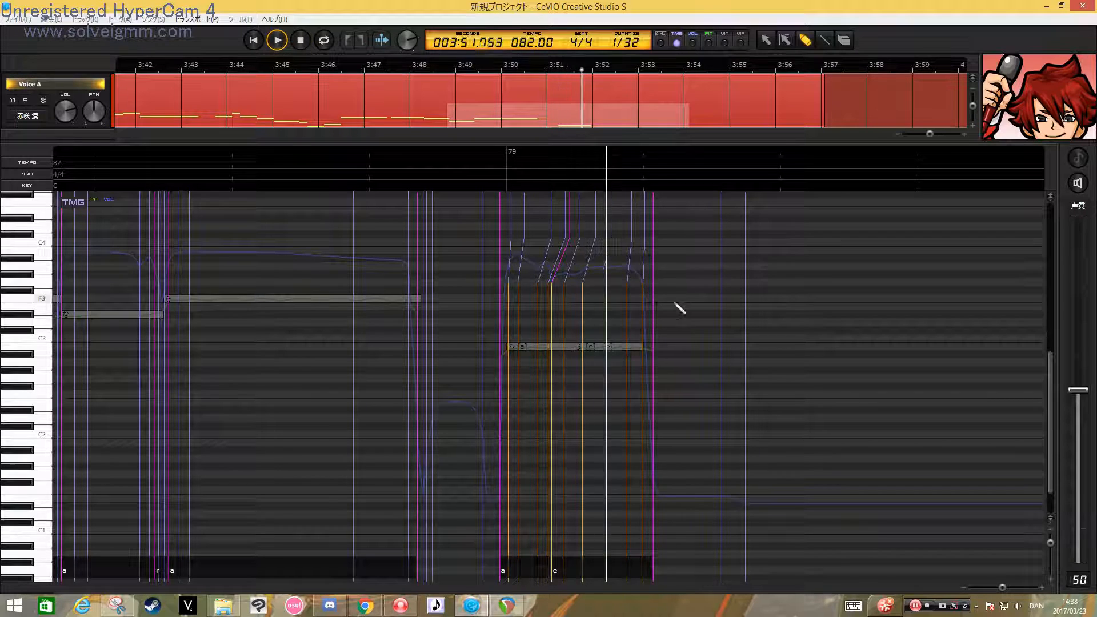
{"action": "key", "text": "space"}
{"action": "mouse_move", "coordinate": [552, 565]}
{"action": "left_mouse_down"}
{"action": "mouse_move", "coordinate": [570, 565]}
{"action": "mouse_move", "coordinate": [520, 564]}
{"action": "mouse_move", "coordinate": [570, 564]}
{"action": "left_mouse_up"}
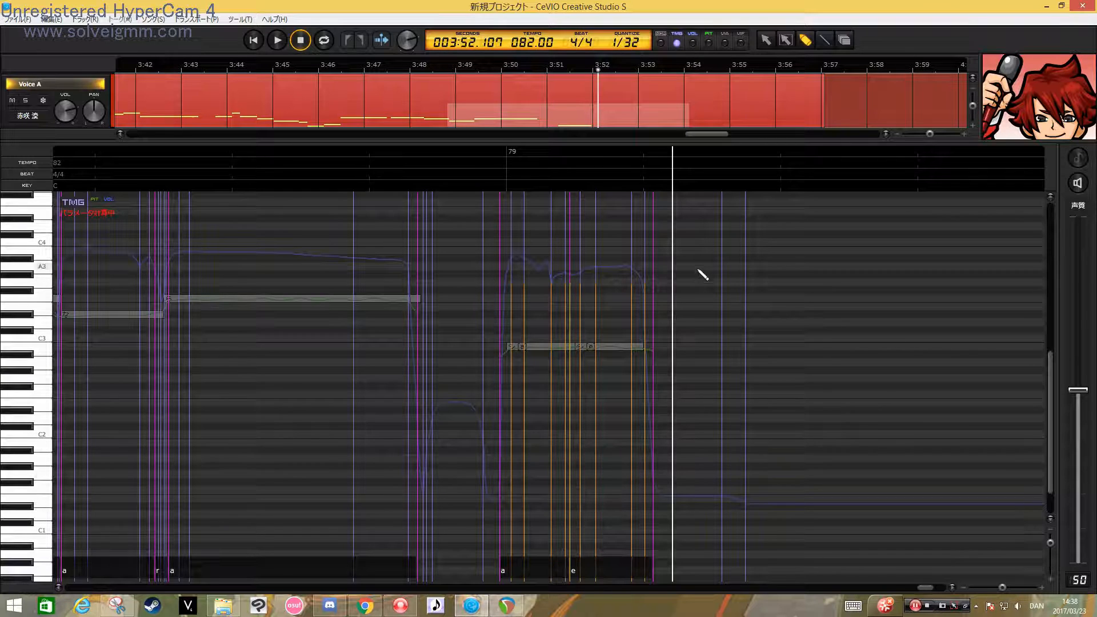
Return to the note view and erase the two シ test notes, a and e, from measure 79
{"action": "left_click", "coordinate": [663, 38]}
{"action": "left_click_drag", "start_coordinate": [525, 323], "coordinate": [606, 360]}
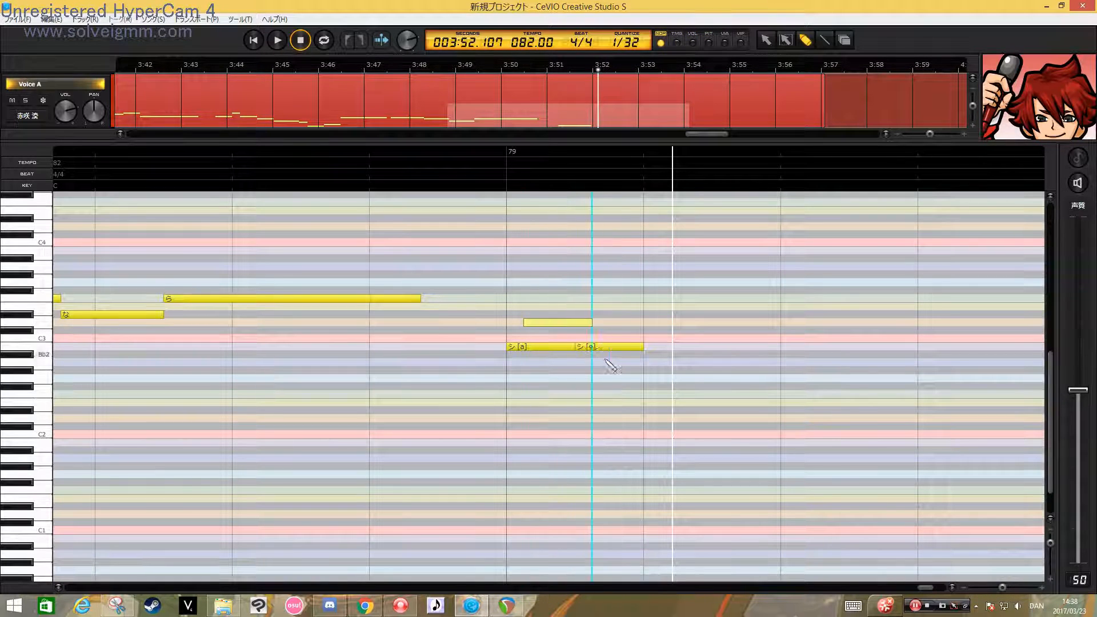
{"action": "key", "text": "Delete"}
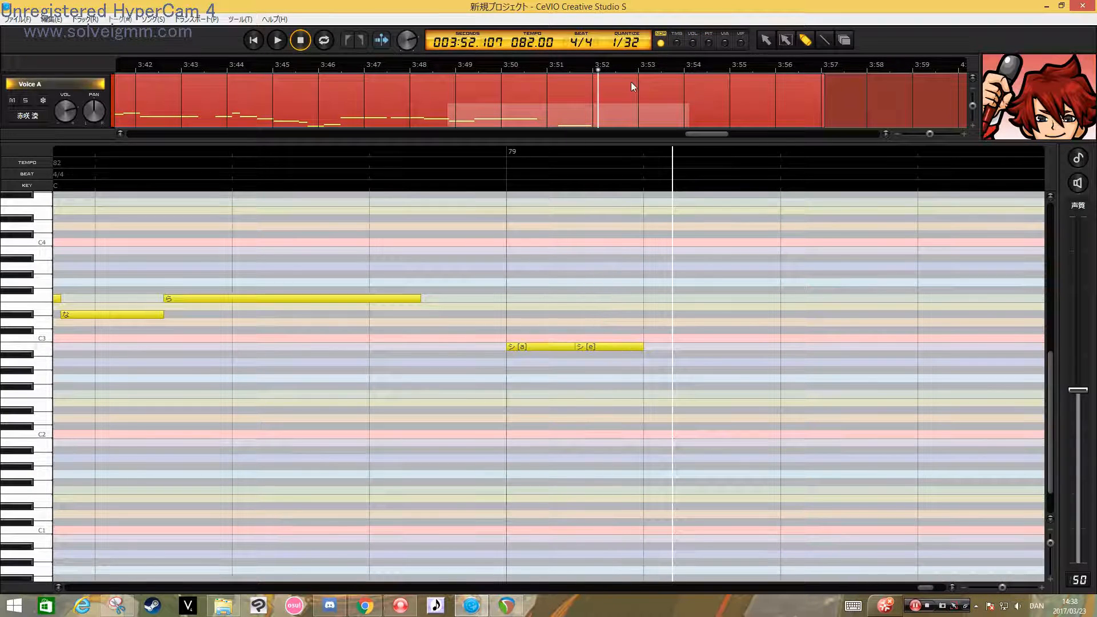
{"action": "left_click", "coordinate": [845, 40]}
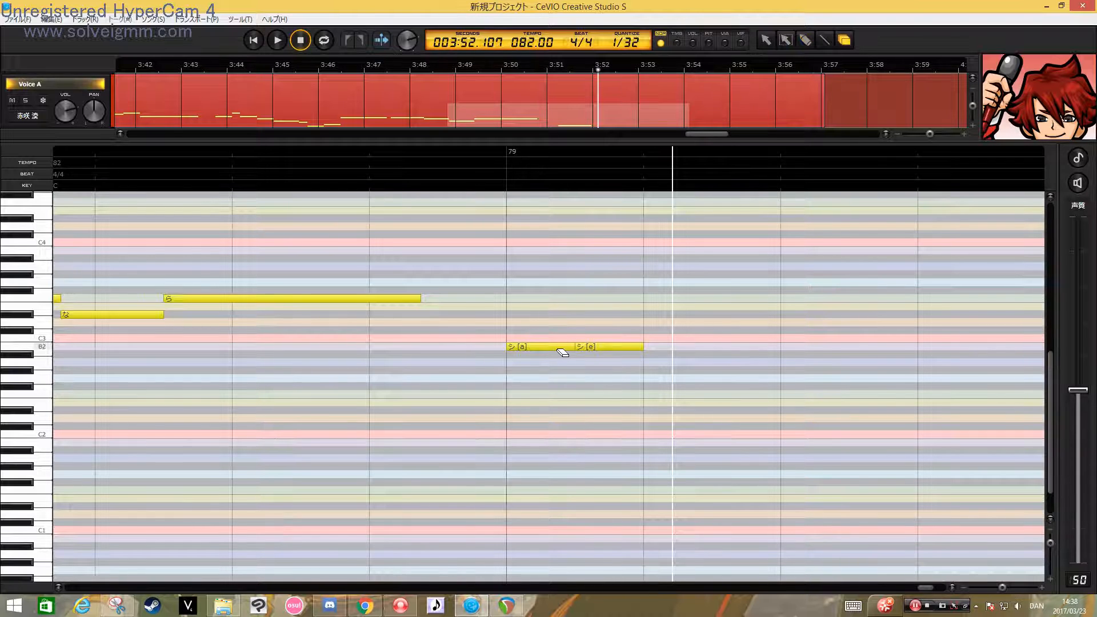
{"action": "left_click", "coordinate": [591, 347]}
{"action": "left_click", "coordinate": [786, 40]}
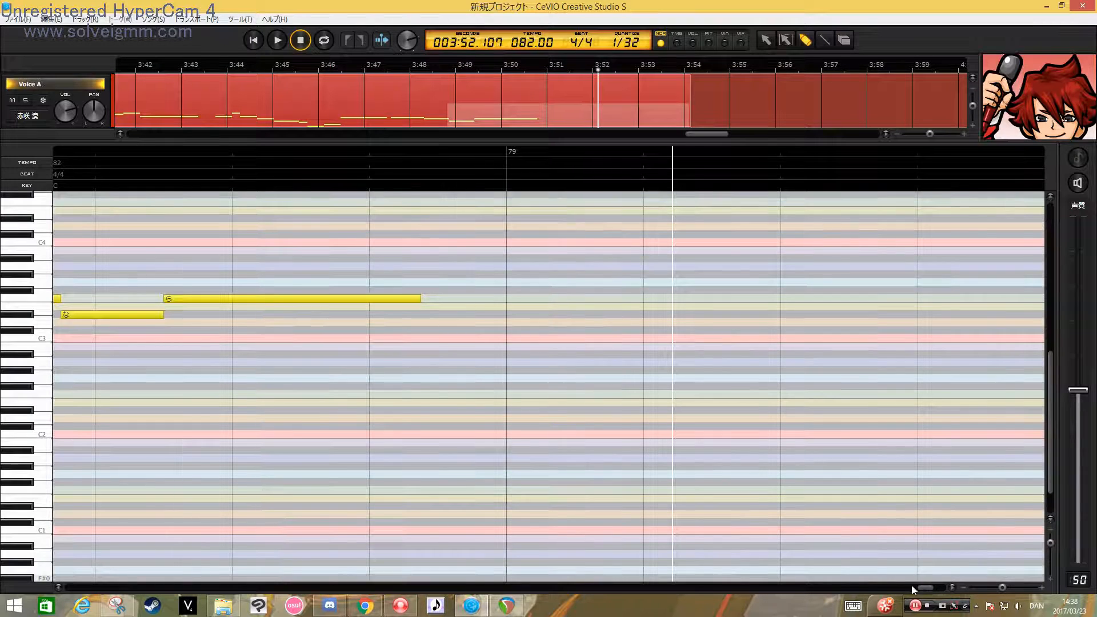
Go back to the start of the song and examine the notes and lyrics in measures 2 to 4
{"action": "left_click_drag", "start_coordinate": [916, 586], "coordinate": [62, 577]}
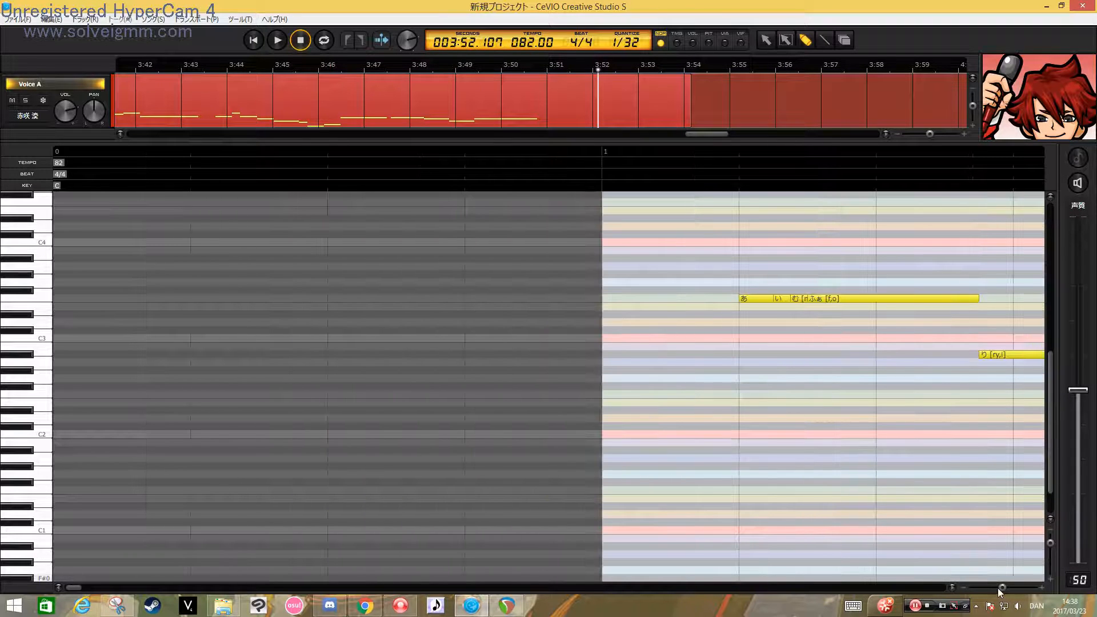
{"action": "left_click_drag", "start_coordinate": [1001, 588], "coordinate": [995, 588]}
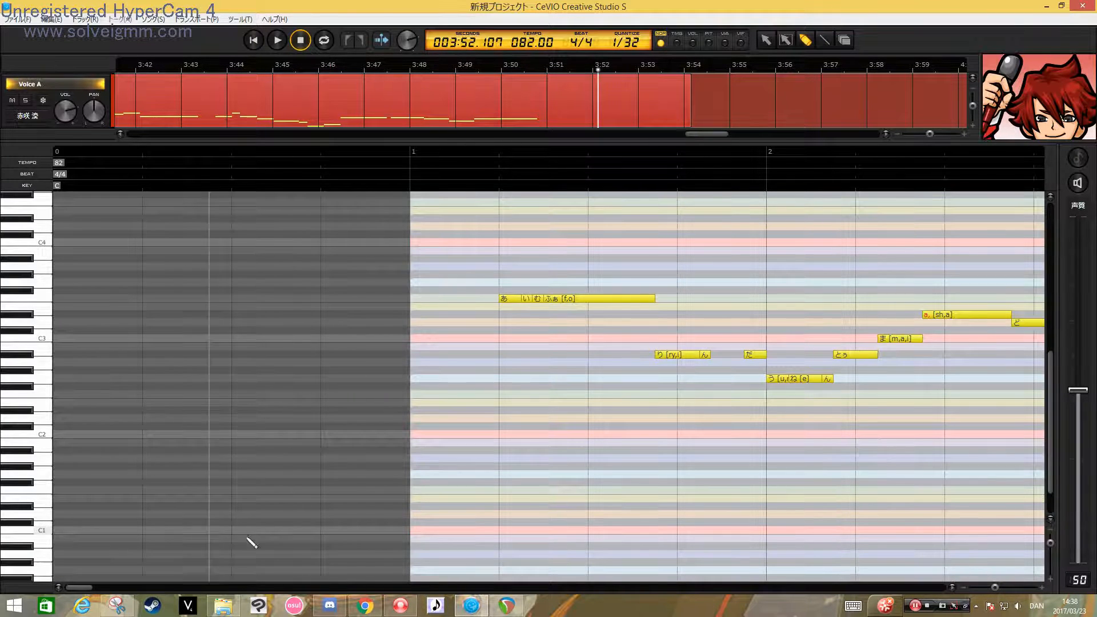
{"action": "left_click_drag", "start_coordinate": [78, 590], "coordinate": [102, 585]}
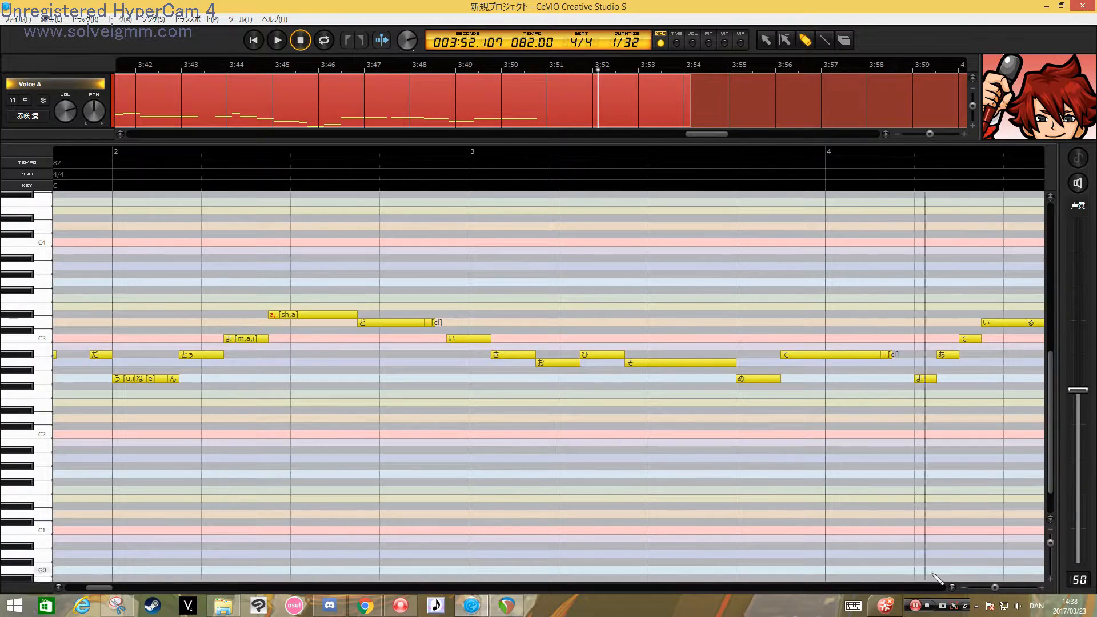